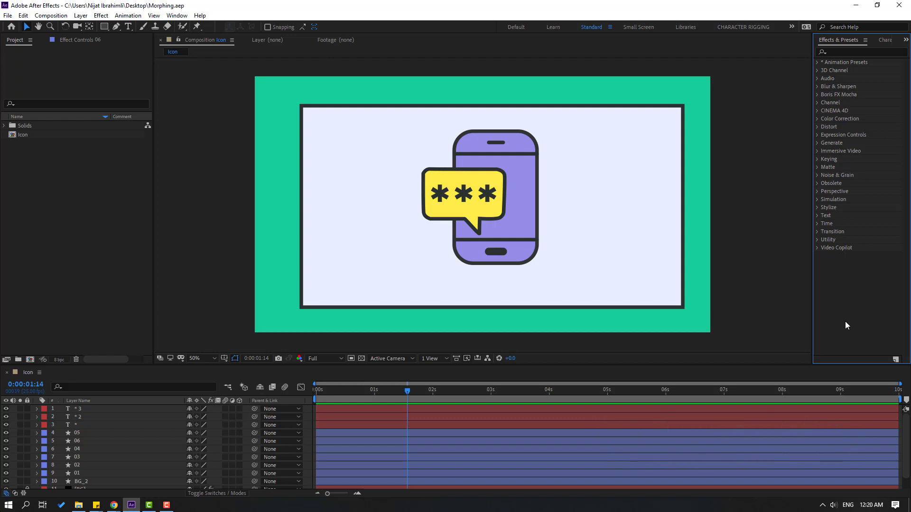
Step: Twirl open BG_2 > Contents > Rectangle 1 > Rectangle Path 1 to reveal its Size property
{"action": "scroll", "coordinate": [114, 453], "scroll_direction": "down", "scroll_amount": 1}
{"action": "left_click", "coordinate": [54, 471]}
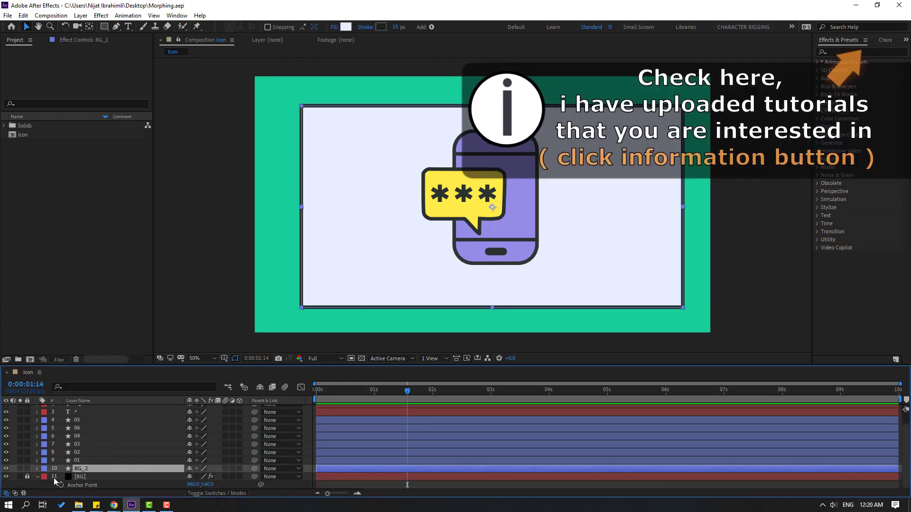
{"action": "left_click", "coordinate": [37, 477]}
{"action": "left_click", "coordinate": [36, 477]}
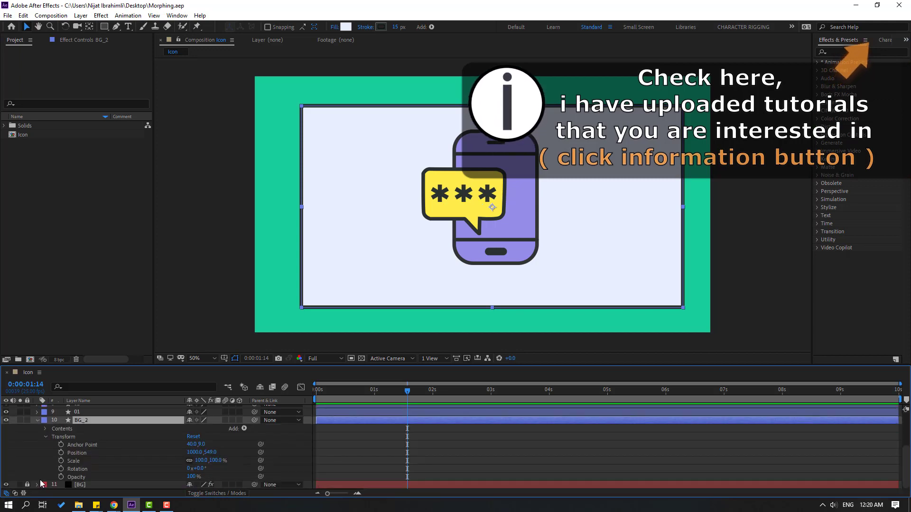
{"action": "scroll", "coordinate": [44, 444], "scroll_direction": "down", "scroll_amount": 1}
{"action": "left_click", "coordinate": [44, 469]}
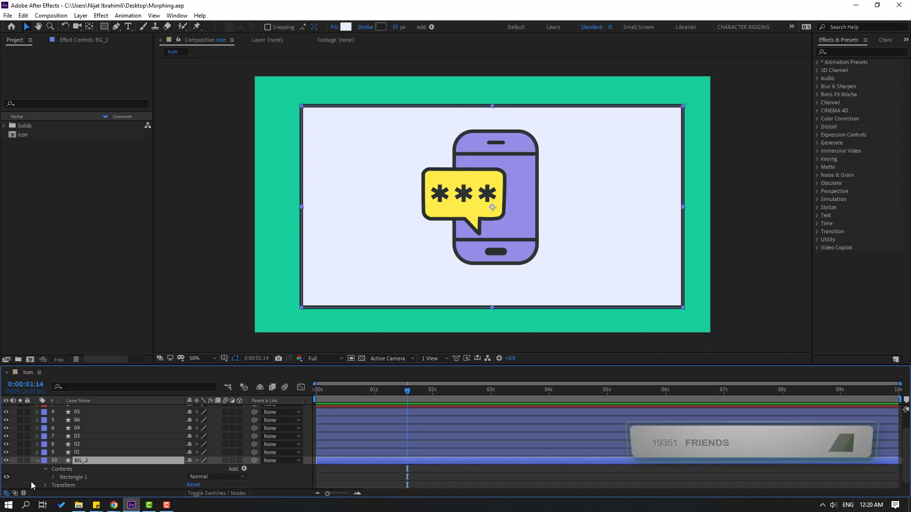
{"action": "scroll", "coordinate": [31, 482], "scroll_direction": "down", "scroll_amount": 1}
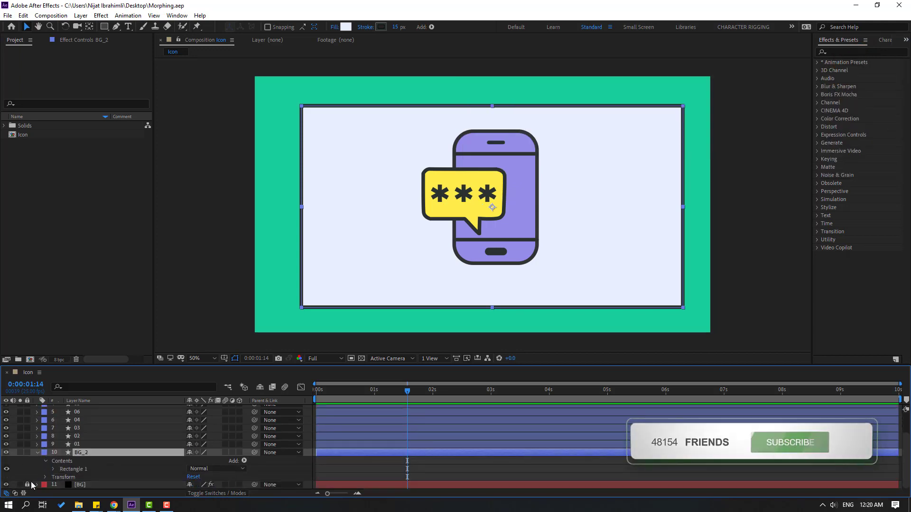
{"action": "left_click", "coordinate": [52, 469]}
{"action": "scroll", "coordinate": [34, 468], "scroll_direction": "down", "scroll_amount": 2}
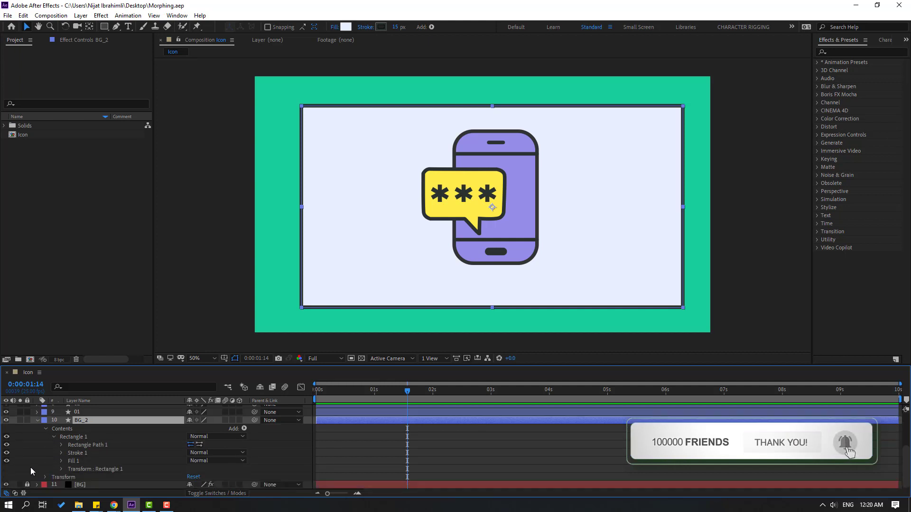
{"action": "left_click", "coordinate": [61, 445]}
Step: Unlink the rectangle's Size, keyframe it at frame 20, and narrow the width at 0s
{"action": "left_click_drag", "start_coordinate": [407, 391], "coordinate": [308, 400]}
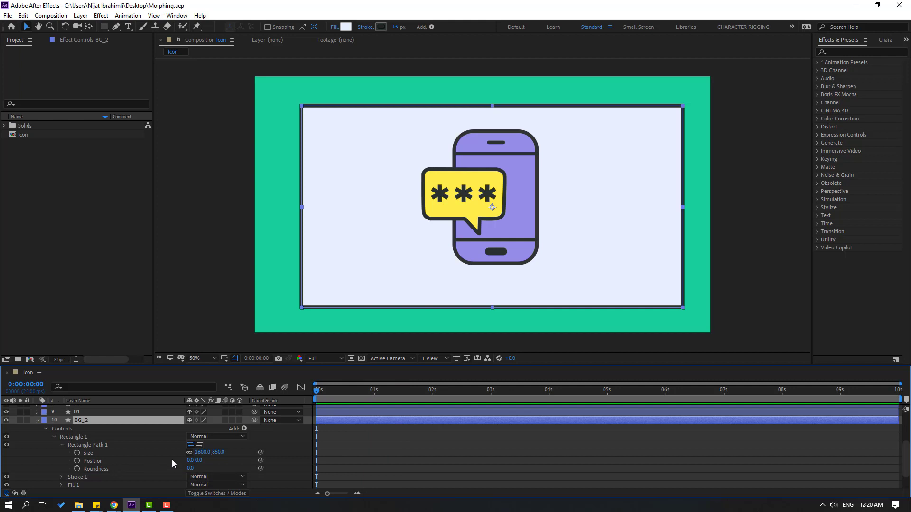
{"action": "left_click", "coordinate": [190, 453]}
{"action": "mouse_move", "coordinate": [319, 395]}
{"action": "left_mouse_down"}
{"action": "mouse_move", "coordinate": [362, 395]}
{"action": "mouse_move", "coordinate": [317, 397]}
{"action": "left_mouse_up"}
{"action": "left_click", "coordinate": [77, 452]}
{"action": "left_click_drag", "start_coordinate": [202, 452], "coordinate": [173, 466]}
Step: Set BG_2's starting Size to 0,0 and apply Easy Ease to the Size keyframes
{"action": "type", "text": "0"}
{"action": "key", "text": "Return"}
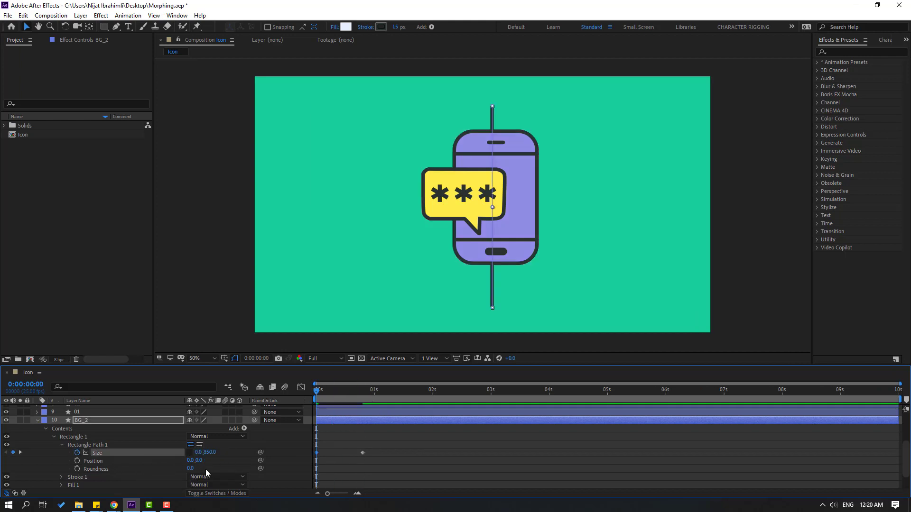
{"action": "right_click", "coordinate": [318, 453]}
{"action": "mouse_move", "coordinate": [375, 446]}
{"action": "left_click", "coordinate": [455, 383]}
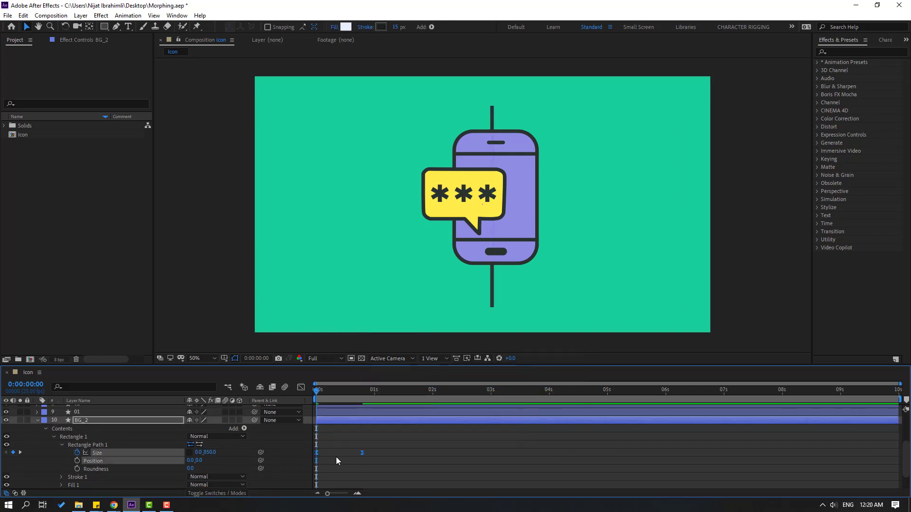
{"action": "left_click_drag", "start_coordinate": [317, 454], "coordinate": [326, 453]}
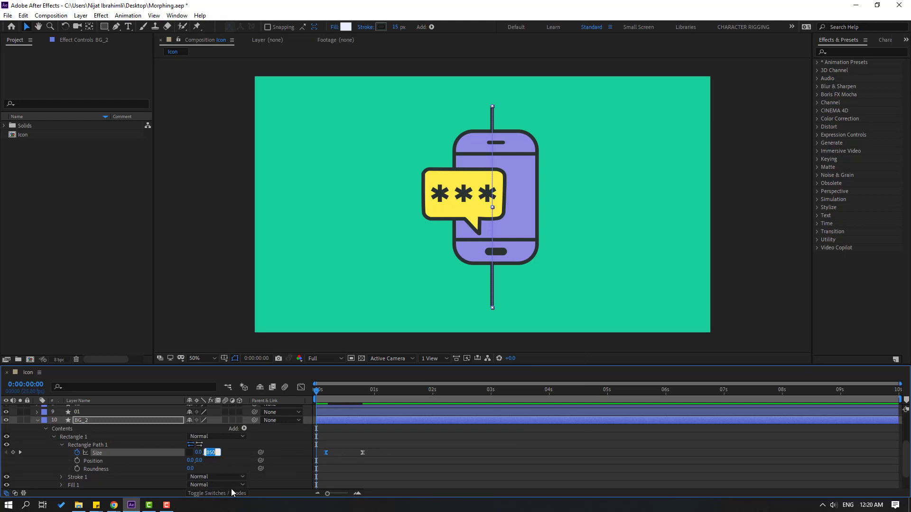
{"action": "type", "text": "0"}
{"action": "key", "text": "Return"}
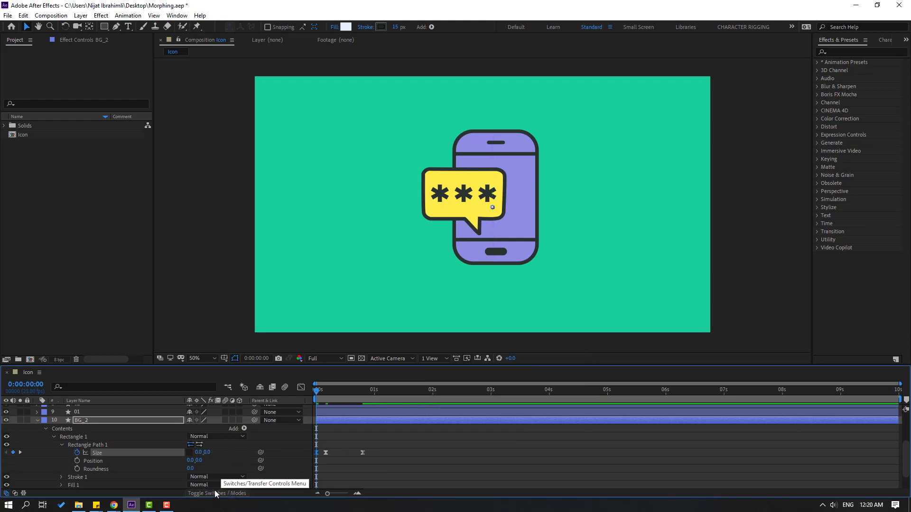
Step: Preview BG_2 growing from a point and select its Size keyframes
{"action": "key", "text": "space"}
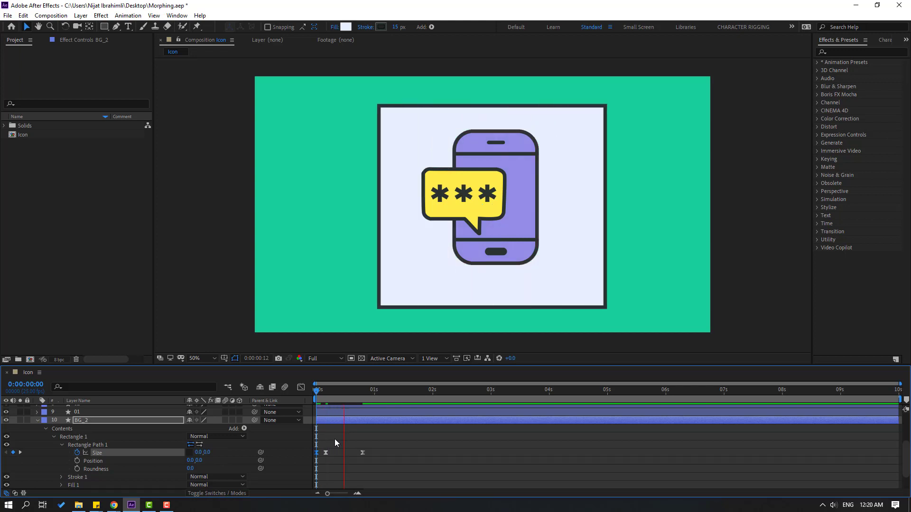
{"action": "key", "text": "space"}
{"action": "key", "text": "space"}
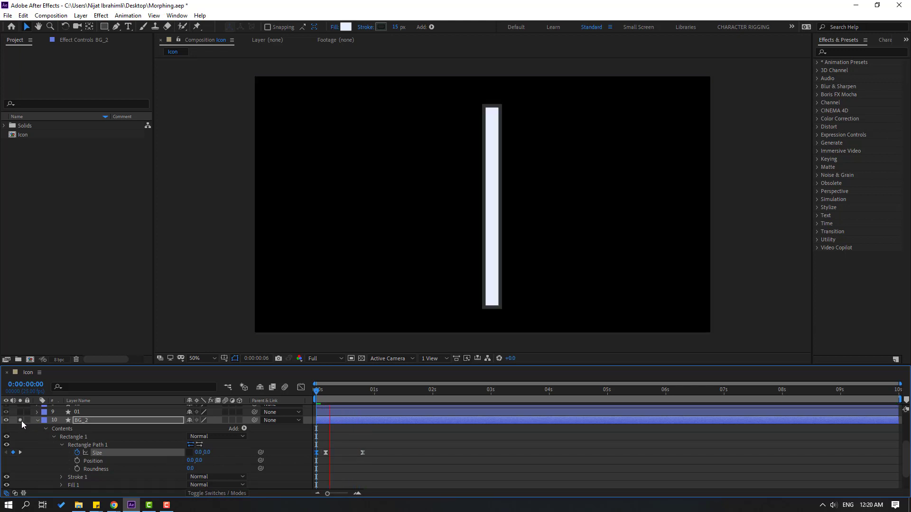
{"action": "key", "text": "space"}
{"action": "left_click_drag", "start_coordinate": [363, 454], "coordinate": [303, 456]}
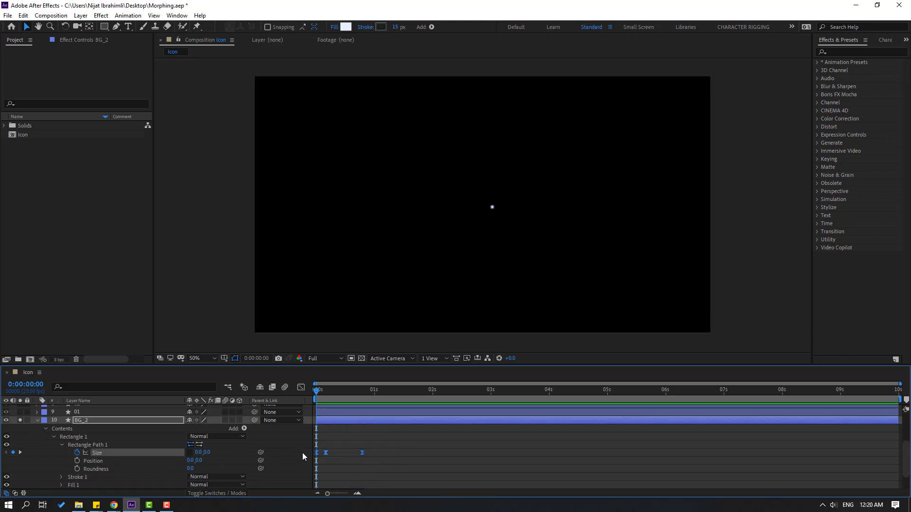
Step: Reshape the Size speed curve's influence handles in the Graph Editor for a snappier ease
{"action": "left_click", "coordinate": [301, 387]}
{"action": "key", "text": "equal"}
{"action": "key", "text": "equal"}
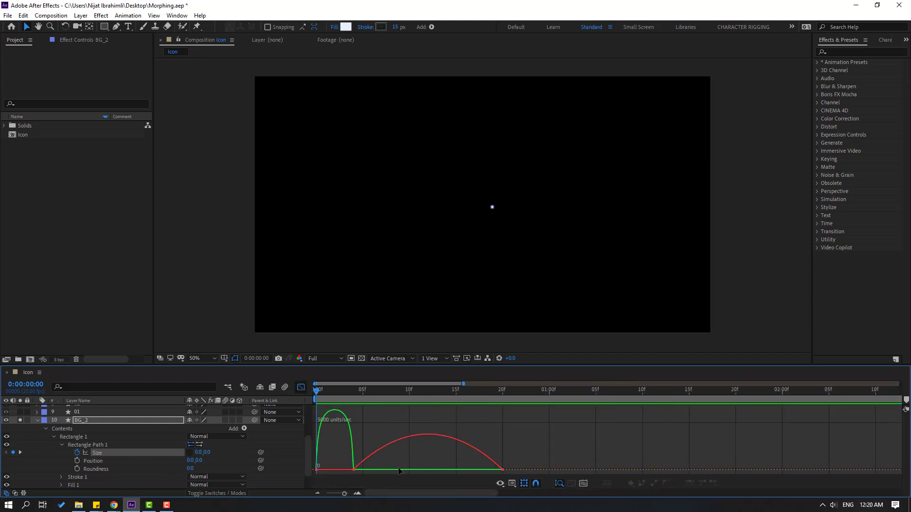
{"action": "left_click", "coordinate": [354, 470]}
{"action": "left_click_drag", "start_coordinate": [378, 470], "coordinate": [453, 471]}
{"action": "key", "text": "equal"}
{"action": "key", "text": "space"}
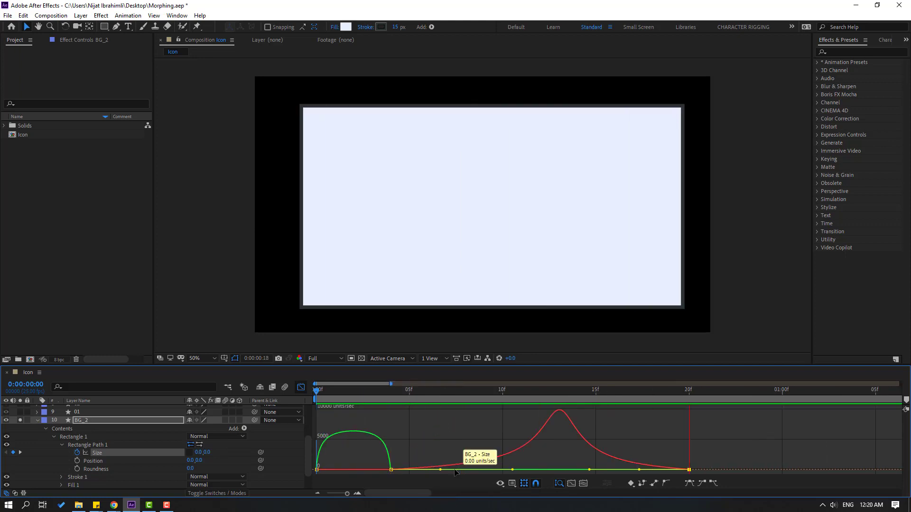
{"action": "key", "text": "space"}
{"action": "mouse_move", "coordinate": [361, 455]}
{"action": "left_mouse_down"}
{"action": "mouse_move", "coordinate": [396, 478]}
{"action": "mouse_move", "coordinate": [364, 470]}
{"action": "left_mouse_up"}
{"action": "key", "text": "space"}
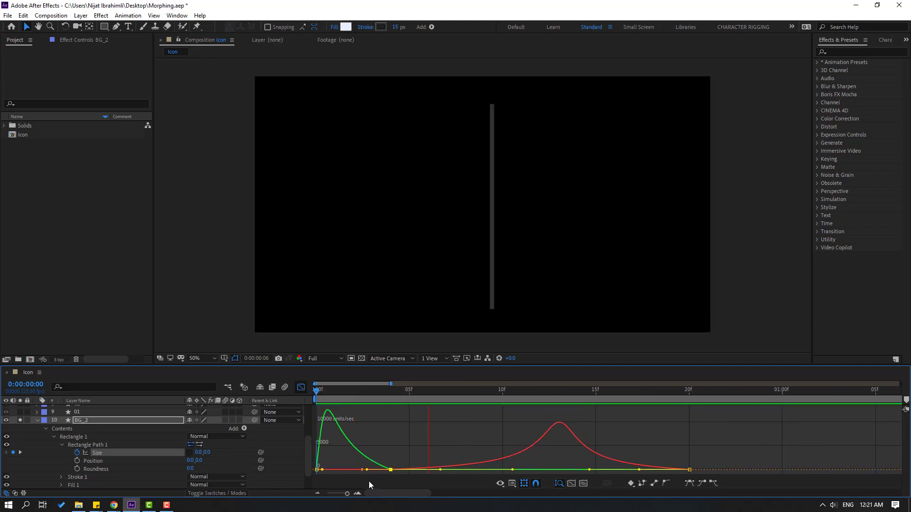
{"action": "key", "text": "space"}
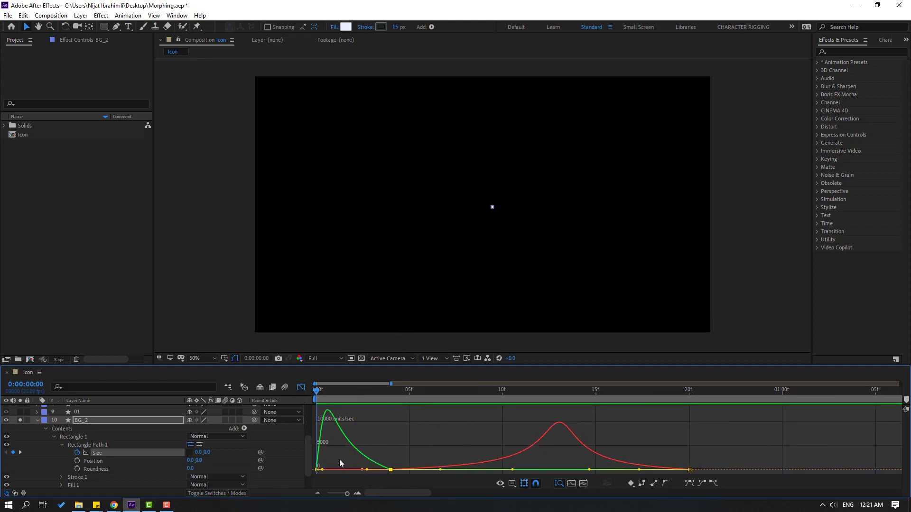
{"action": "left_click_drag", "start_coordinate": [323, 470], "coordinate": [332, 471]}
{"action": "key", "text": "space"}
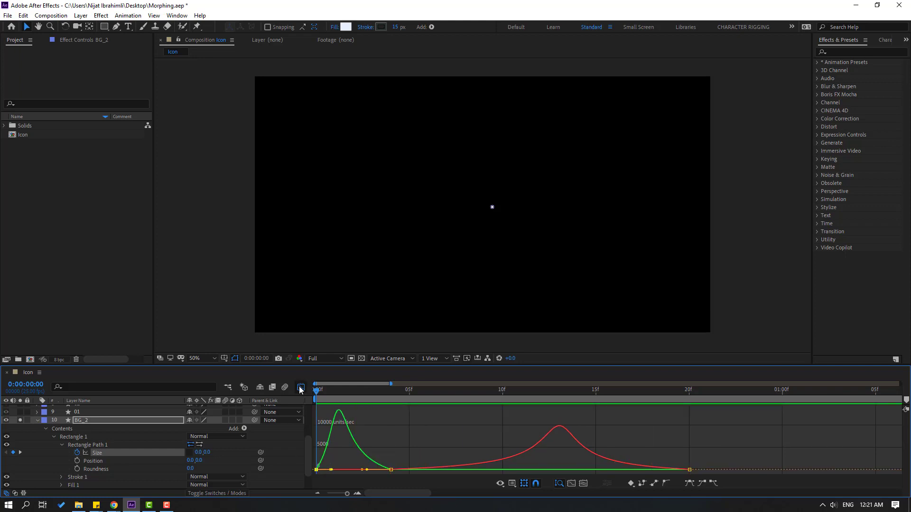
Step: Return to the layer bars, unsolo BG_2, collapse it and lock it
{"action": "left_click", "coordinate": [300, 387]}
{"action": "left_click", "coordinate": [20, 421]}
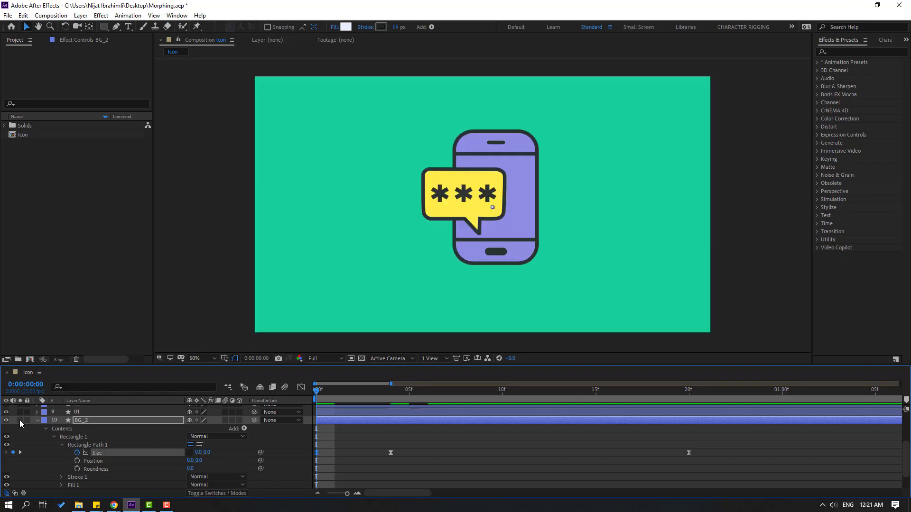
{"action": "key", "text": "space"}
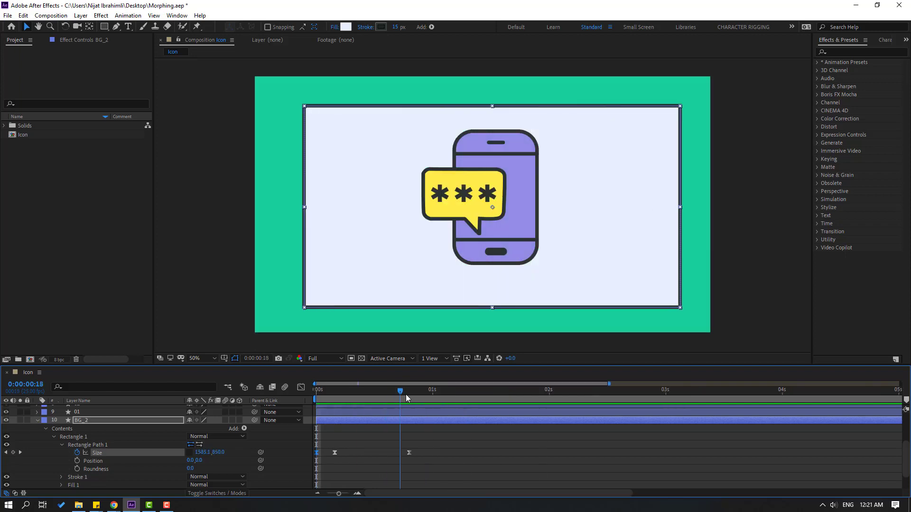
{"action": "left_click_drag", "start_coordinate": [406, 394], "coordinate": [409, 395]}
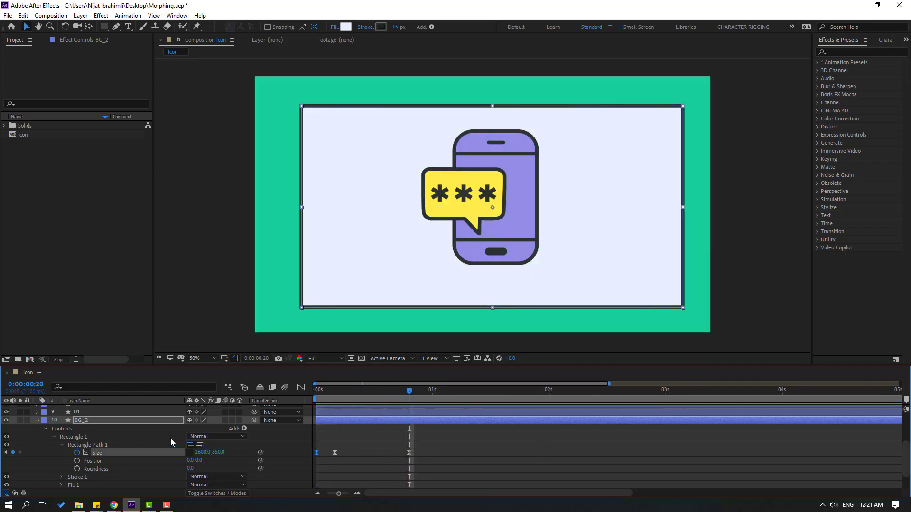
{"action": "left_click", "coordinate": [42, 423]}
{"action": "left_click", "coordinate": [37, 421]}
{"action": "left_click", "coordinate": [37, 421]}
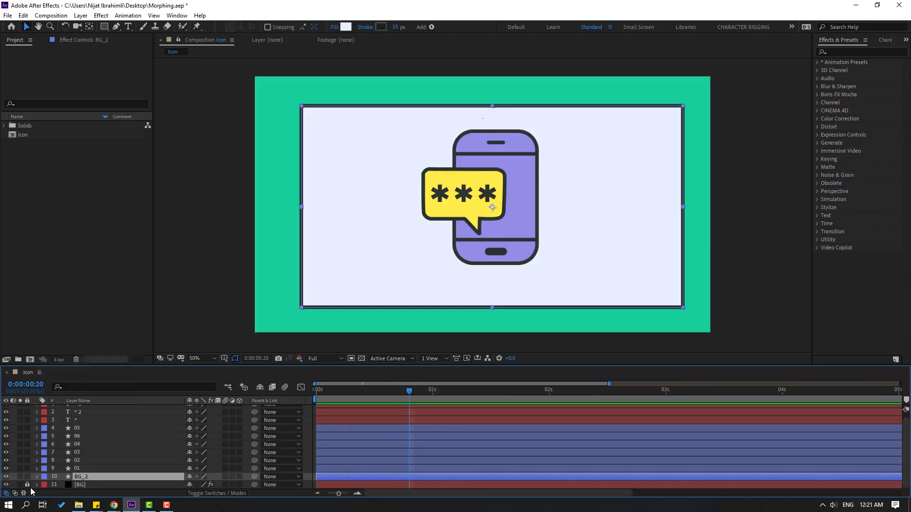
{"action": "left_click", "coordinate": [27, 477]}
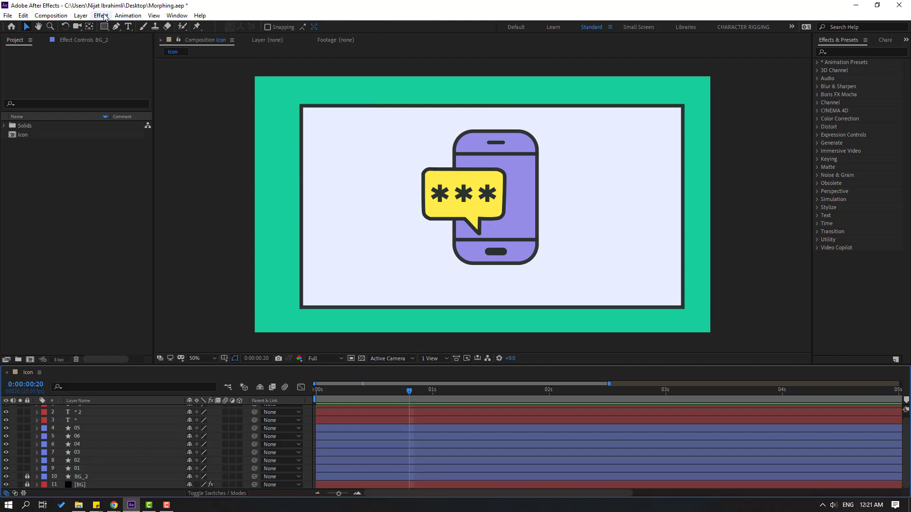
Step: Add a new Null Object layer, Null 1, to the composition
{"action": "left_click", "coordinate": [81, 17]}
{"action": "mouse_move", "coordinate": [92, 26]}
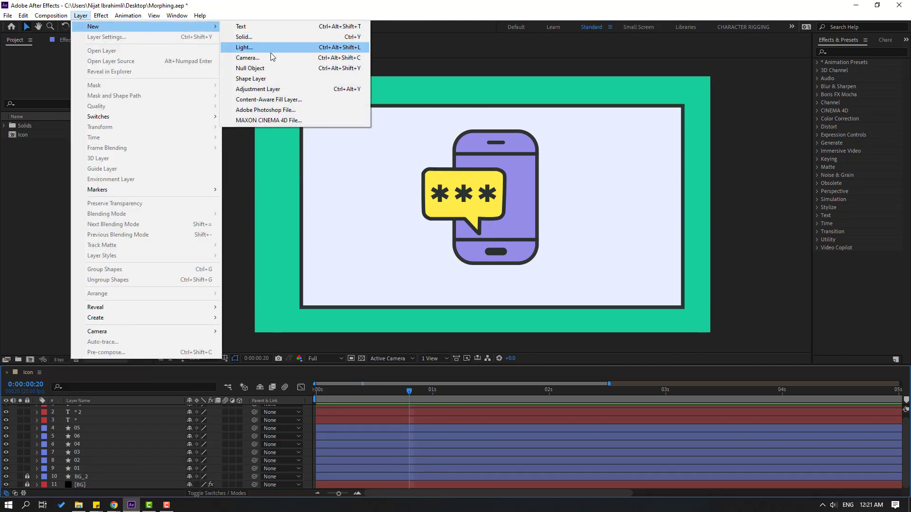
{"action": "left_click", "coordinate": [269, 68]}
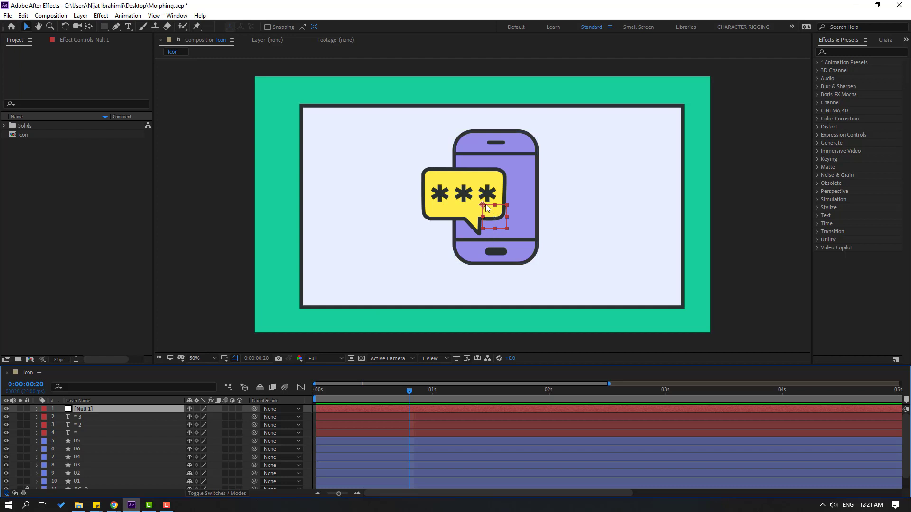
Step: Parent icon layers 2–10 to Null 1
{"action": "left_click", "coordinate": [89, 27]}
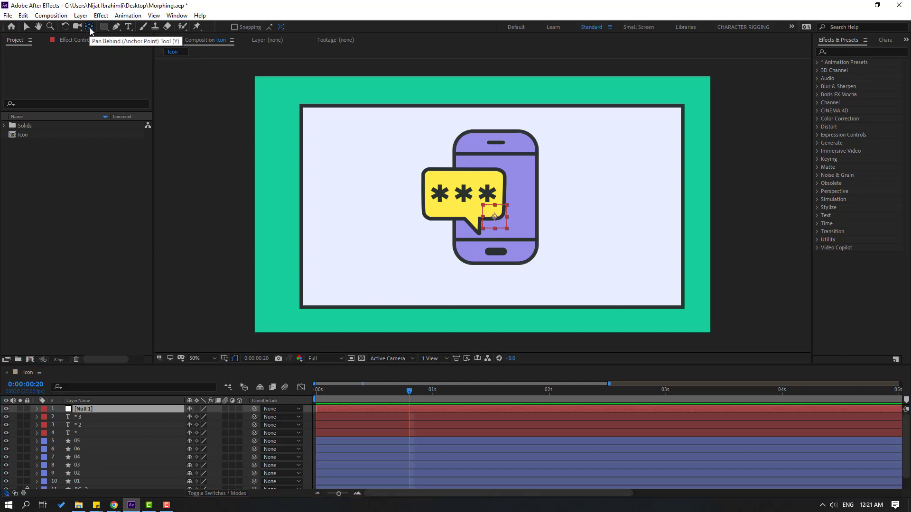
{"action": "key", "text": "v"}
{"action": "scroll", "coordinate": [84, 470], "scroll_direction": "down", "scroll_amount": 1}
{"action": "left_click", "coordinate": [80, 471], "text": "shift"}
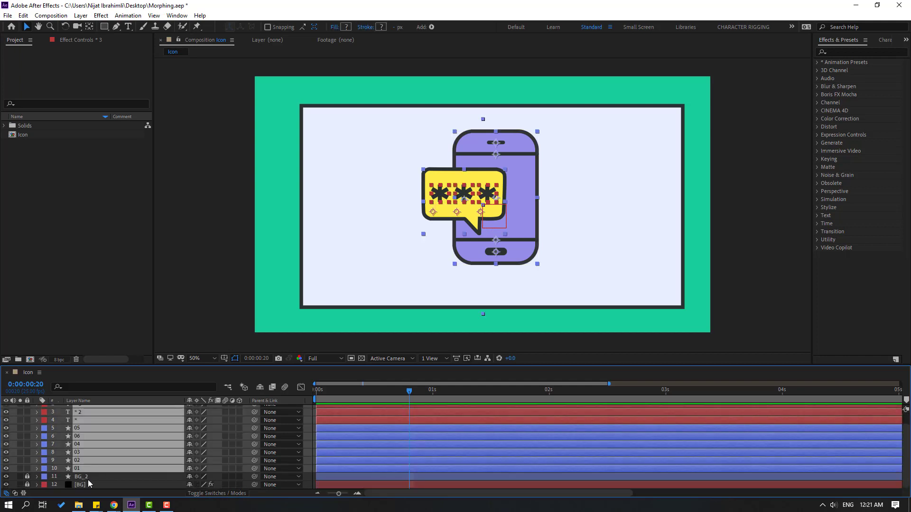
{"action": "scroll", "coordinate": [87, 480], "scroll_direction": "up", "scroll_amount": 1}
{"action": "left_click_drag", "start_coordinate": [255, 416], "coordinate": [81, 409]}
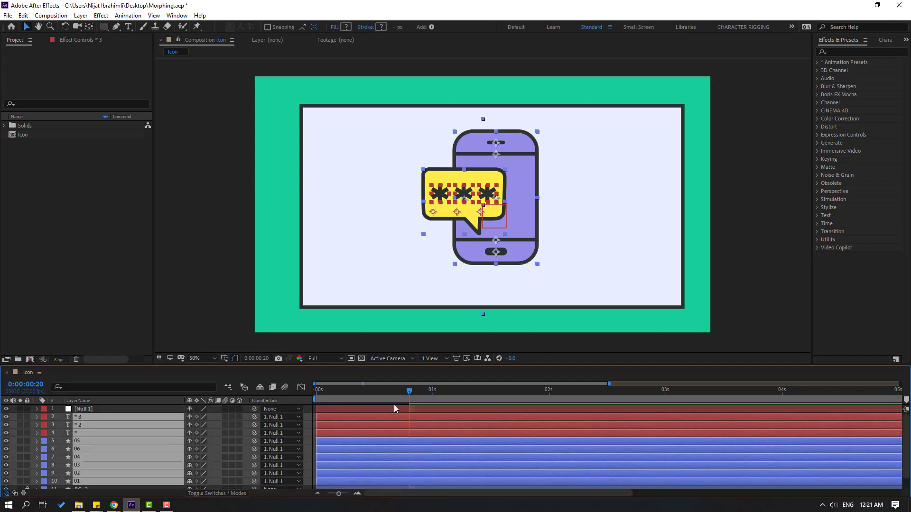
{"action": "left_click_drag", "start_coordinate": [351, 397], "coordinate": [424, 389]}
Step: Solo layer 01 and twirl down to its Rectangle Path 1 Size property
{"action": "left_click", "coordinate": [204, 302]}
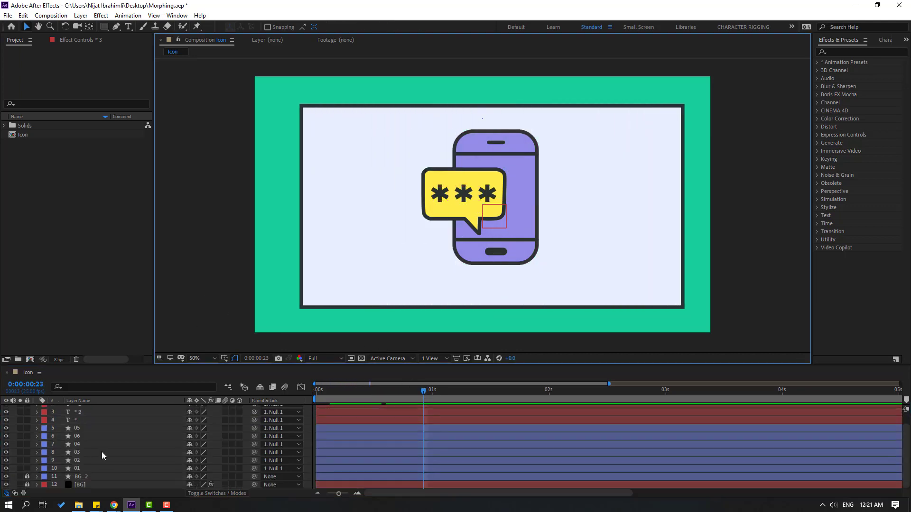
{"action": "scroll", "coordinate": [80, 471], "scroll_direction": "down", "scroll_amount": 1}
{"action": "left_click", "coordinate": [78, 468]}
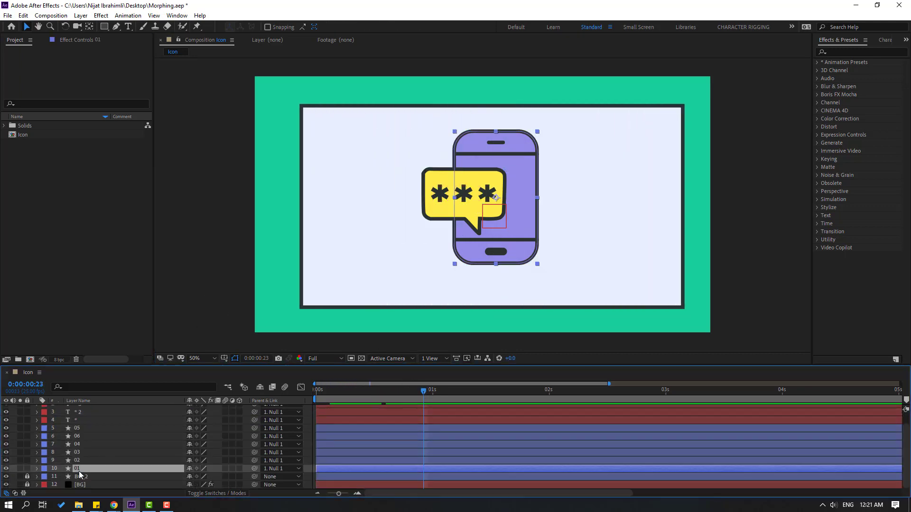
{"action": "left_click", "coordinate": [20, 469]}
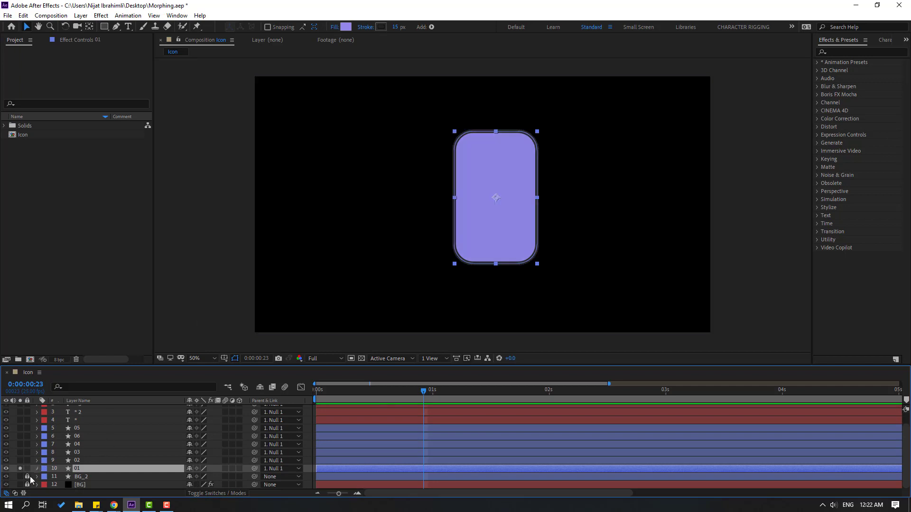
{"action": "left_click", "coordinate": [37, 468]}
{"action": "left_click", "coordinate": [46, 445]}
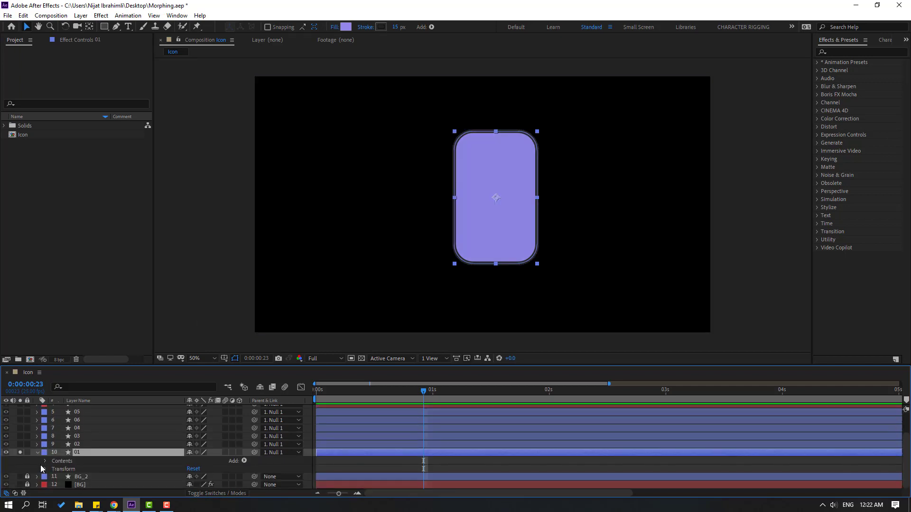
{"action": "left_click", "coordinate": [45, 461]}
{"action": "left_click", "coordinate": [53, 470]}
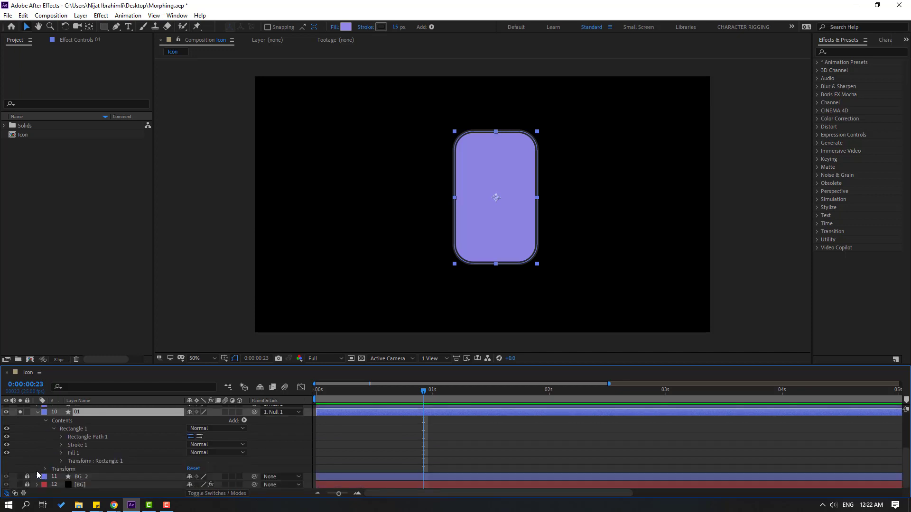
{"action": "left_click", "coordinate": [61, 437]}
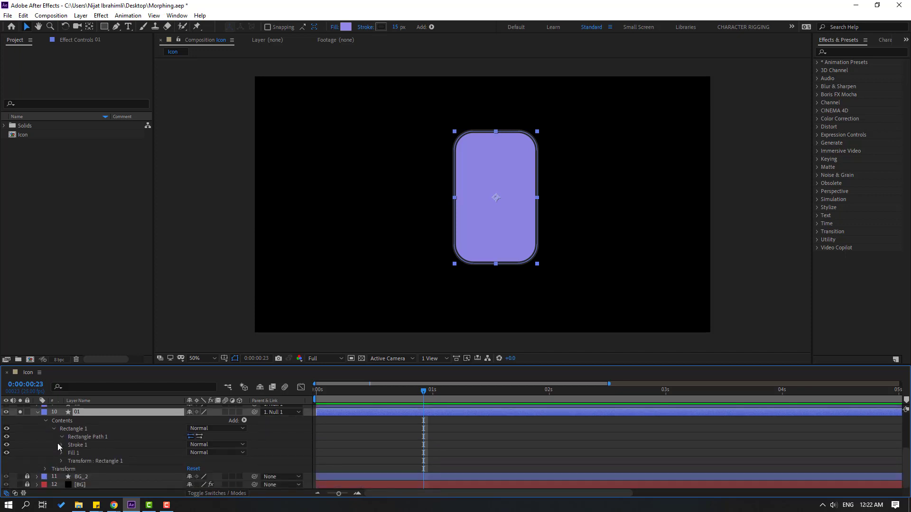
Step: Keyframe Size at frame 16 as 349,557 and set it to 349,0 at 0s
{"action": "left_click", "coordinate": [386, 392]}
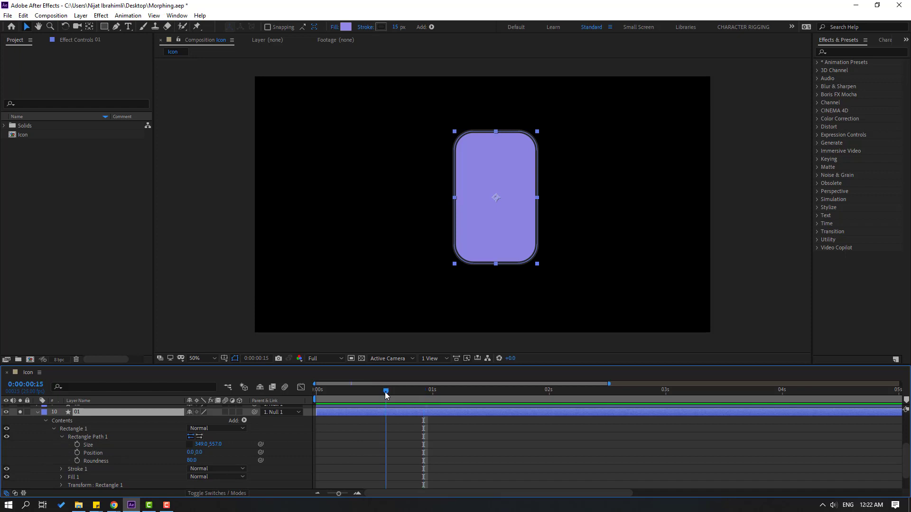
{"action": "left_click", "coordinate": [78, 445]}
{"action": "left_click_drag", "start_coordinate": [382, 392], "coordinate": [337, 398]}
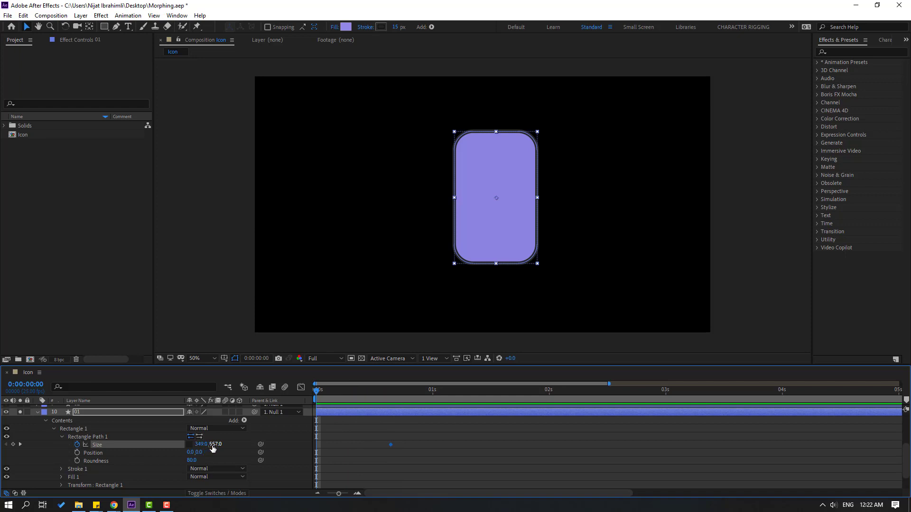
{"action": "mouse_move", "coordinate": [214, 444]}
{"action": "left_mouse_down"}
{"action": "mouse_move", "coordinate": [232, 443]}
{"action": "mouse_move", "coordinate": [183, 443]}
{"action": "mouse_move", "coordinate": [212, 449]}
{"action": "left_mouse_up"}
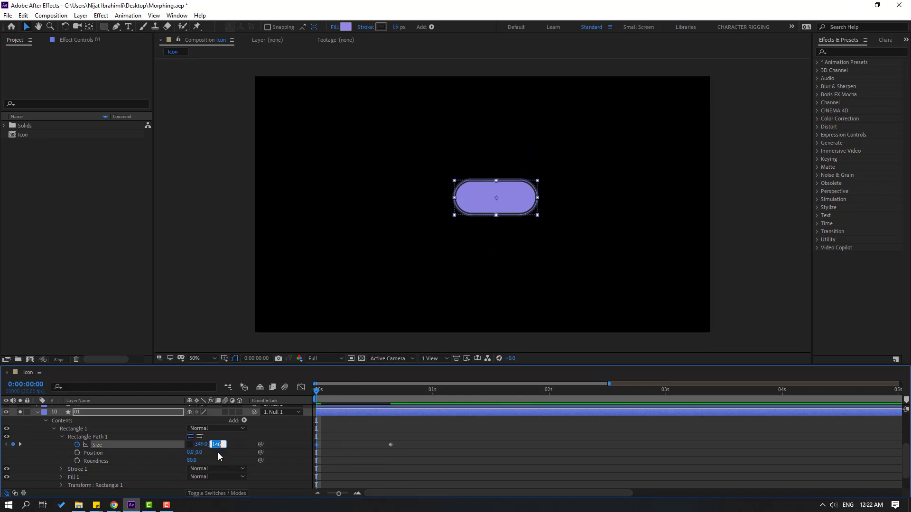
{"action": "key", "text": "Return"}
{"action": "left_click", "coordinate": [331, 448]}
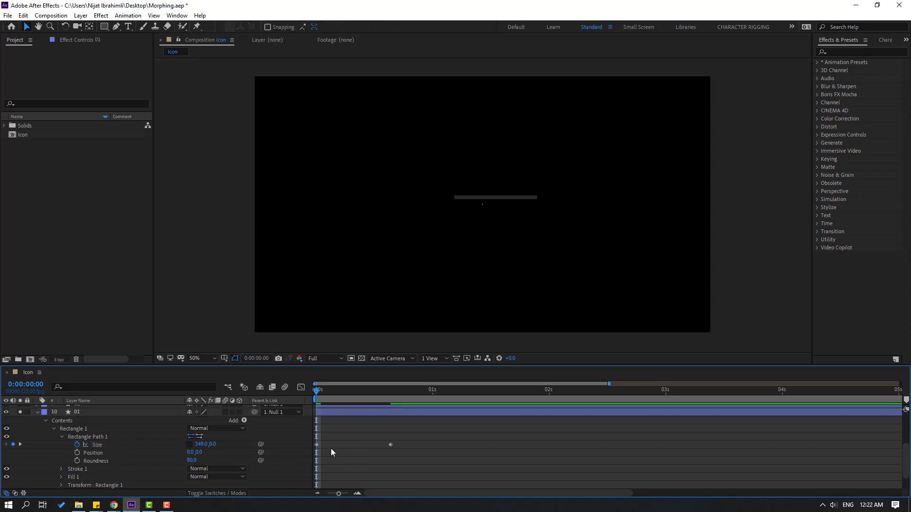
{"action": "left_click_drag", "start_coordinate": [427, 452], "coordinate": [323, 439]}
Step: Apply Easy Ease to layer 01's Size keyframes
{"action": "right_click", "coordinate": [316, 445]}
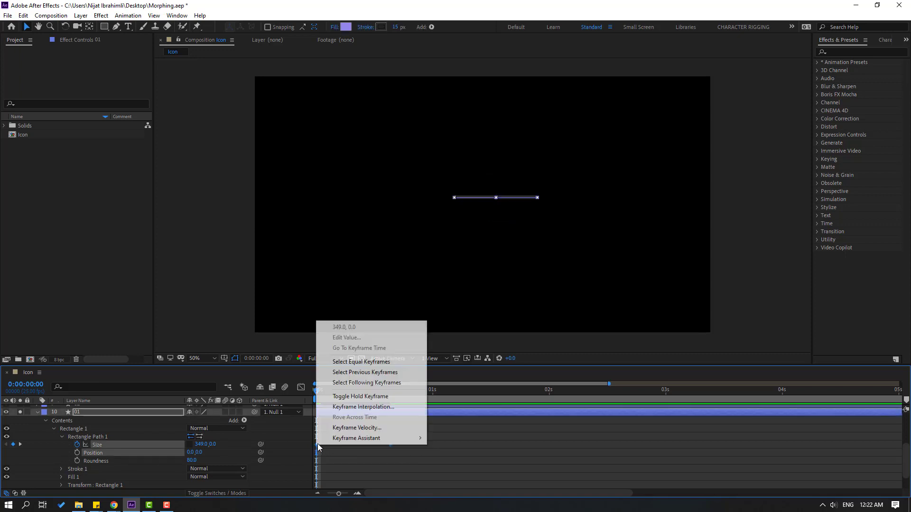
{"action": "mouse_move", "coordinate": [375, 438]}
{"action": "left_click", "coordinate": [452, 375]}
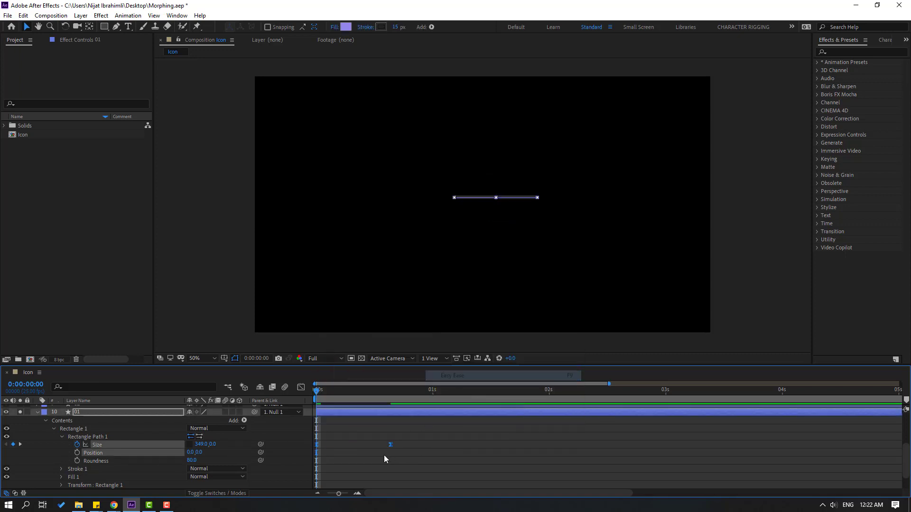
Step: Adjust the Size influence handles in the Graph Editor so the speed spikes near the start
{"action": "left_click", "coordinate": [306, 391]}
{"action": "mouse_move", "coordinate": [325, 463]}
{"action": "left_mouse_down"}
{"action": "mouse_move", "coordinate": [316, 477]}
{"action": "mouse_move", "coordinate": [372, 473]}
{"action": "mouse_move", "coordinate": [340, 473]}
{"action": "left_mouse_up"}
{"action": "key", "text": "space"}
{"action": "key", "text": "space"}
{"action": "key", "text": "space"}
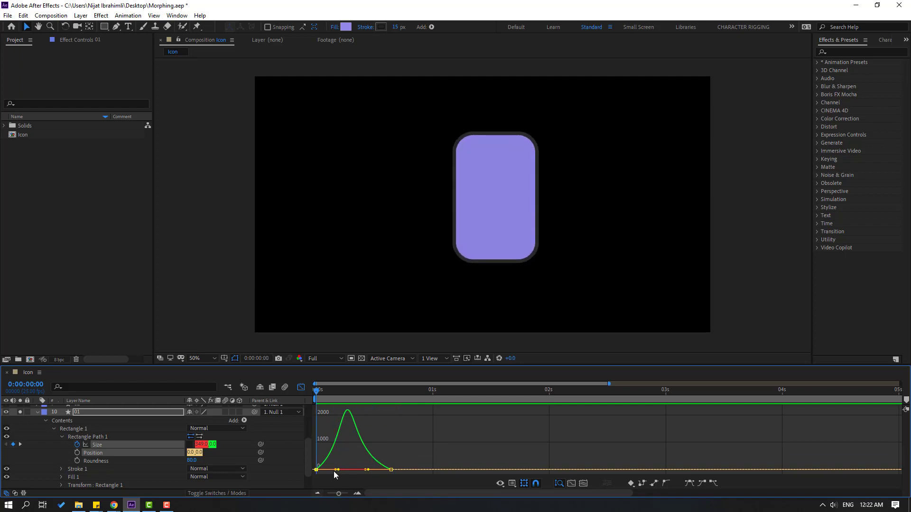
{"action": "left_click_drag", "start_coordinate": [336, 470], "coordinate": [328, 470]}
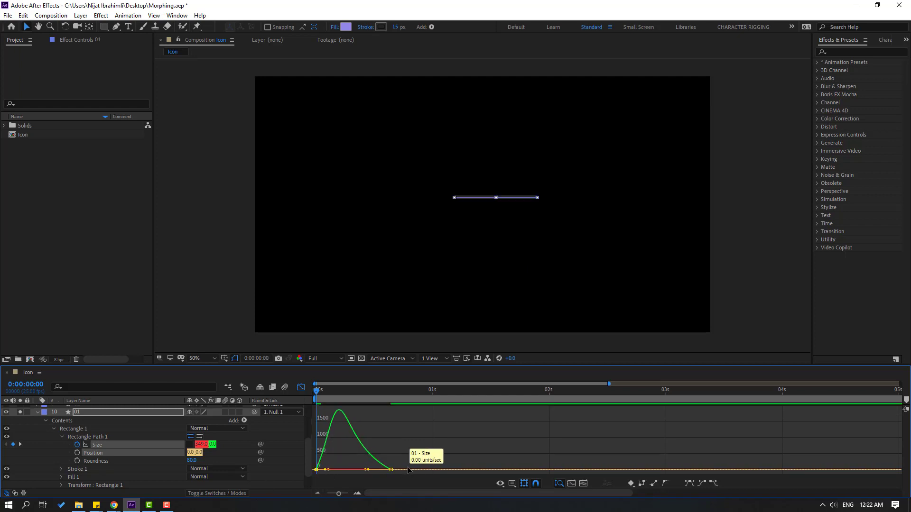
{"action": "left_click_drag", "start_coordinate": [400, 464], "coordinate": [353, 470]}
{"action": "key", "text": "space"}
{"action": "key", "text": "space"}
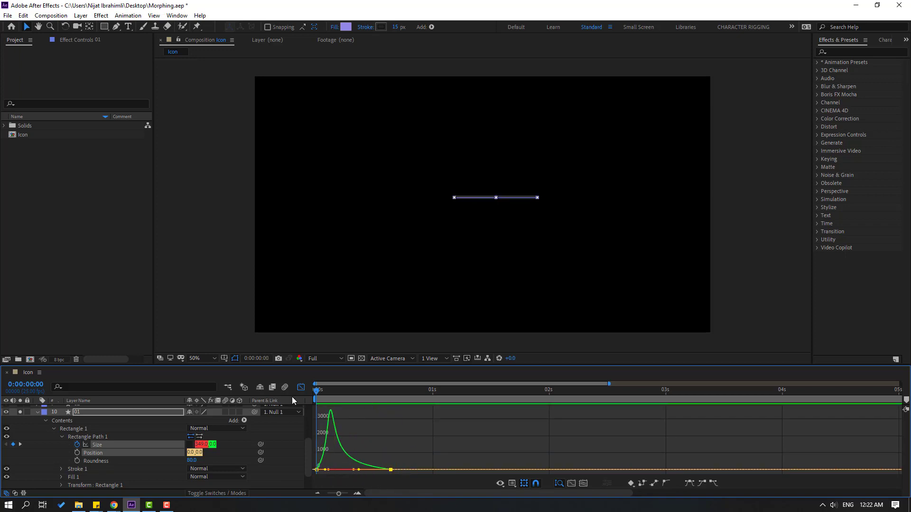
{"action": "left_click", "coordinate": [301, 387]}
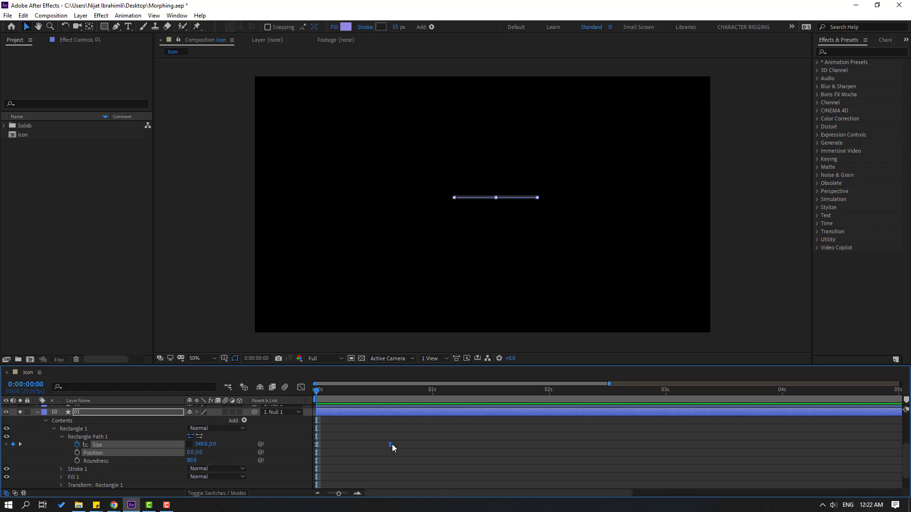
Step: Move layer 01's end Size keyframe slightly later and preview the morph
{"action": "left_click_drag", "start_coordinate": [392, 445], "coordinate": [437, 446]}
{"action": "left_click", "coordinate": [394, 458]}
{"action": "key", "text": "space"}
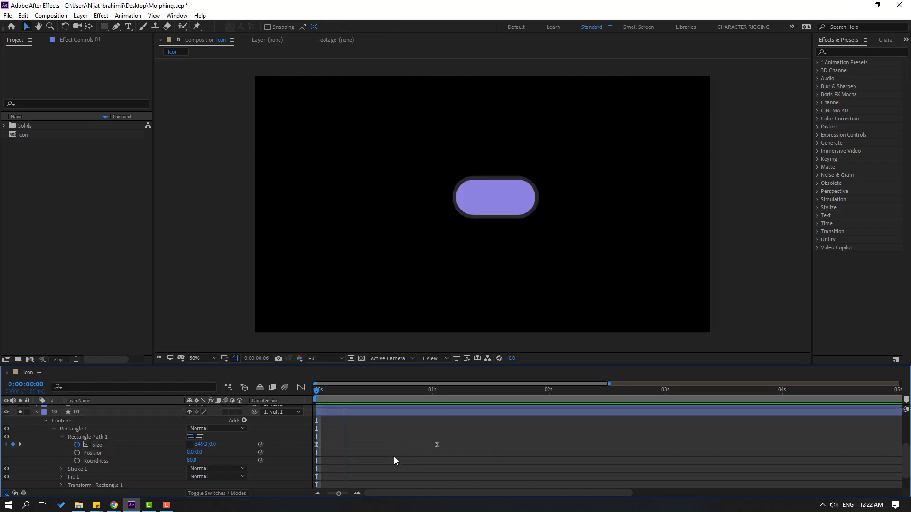
{"action": "key", "text": "space"}
{"action": "key", "text": "space"}
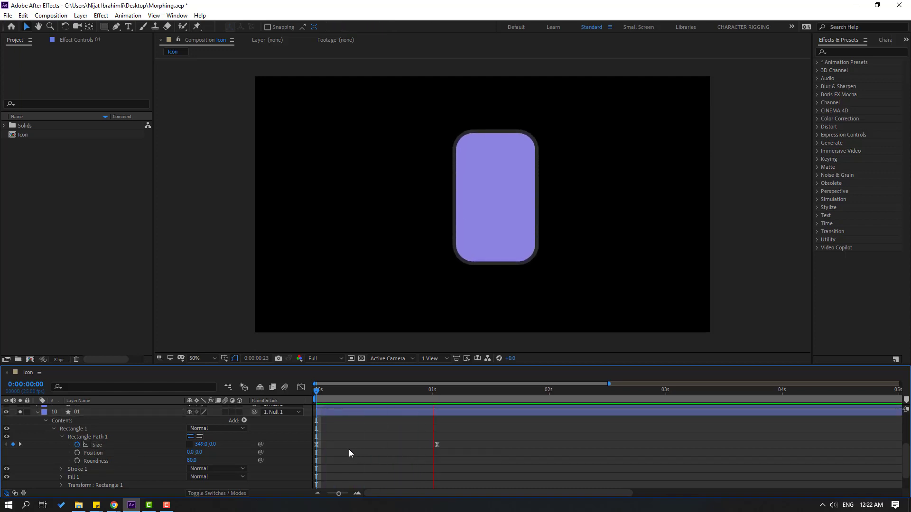
{"action": "key", "text": "space"}
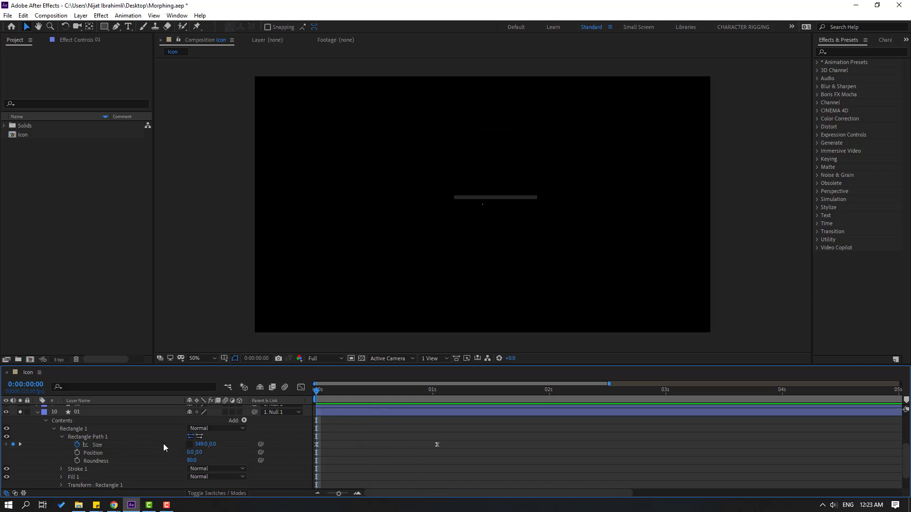
Step: Unsolo and collapse layer 01, then preview the full phone icon animation
{"action": "scroll", "coordinate": [108, 460], "scroll_direction": "up", "scroll_amount": 1}
{"action": "left_click", "coordinate": [20, 436]}
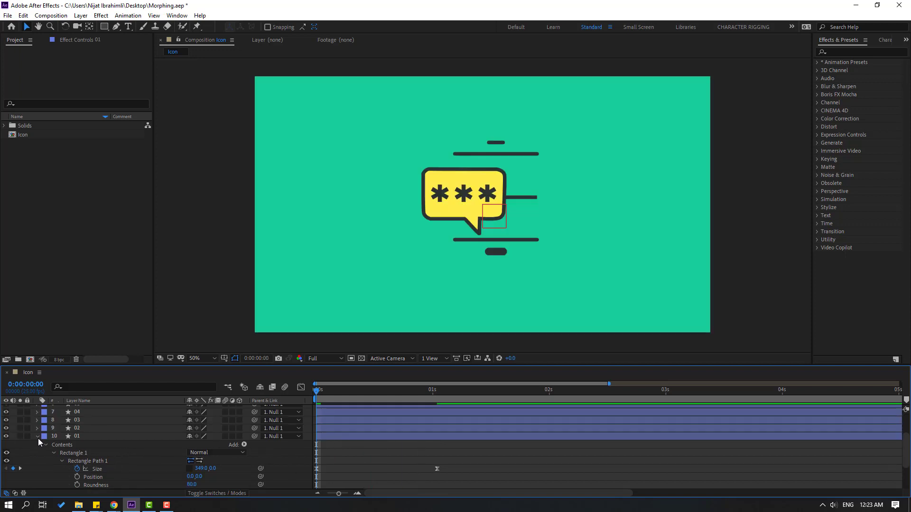
{"action": "left_click", "coordinate": [37, 436]}
{"action": "mouse_move", "coordinate": [320, 391]}
{"action": "left_mouse_down"}
{"action": "mouse_move", "coordinate": [402, 392]}
{"action": "mouse_move", "coordinate": [314, 395]}
{"action": "left_mouse_up"}
{"action": "key", "text": "space"}
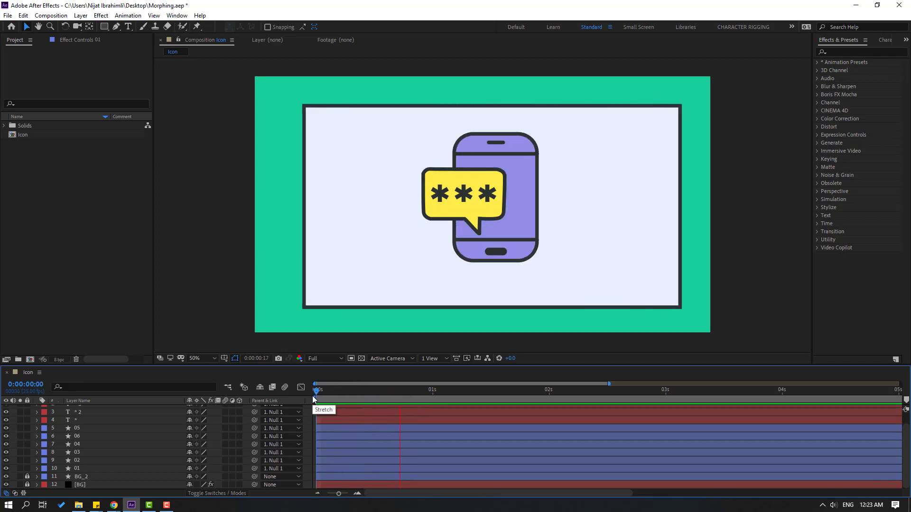
{"action": "mouse_move", "coordinate": [413, 391]}
{"action": "left_mouse_down"}
{"action": "mouse_move", "coordinate": [340, 392]}
{"action": "mouse_move", "coordinate": [444, 388]}
{"action": "mouse_move", "coordinate": [428, 386]}
{"action": "left_mouse_up"}
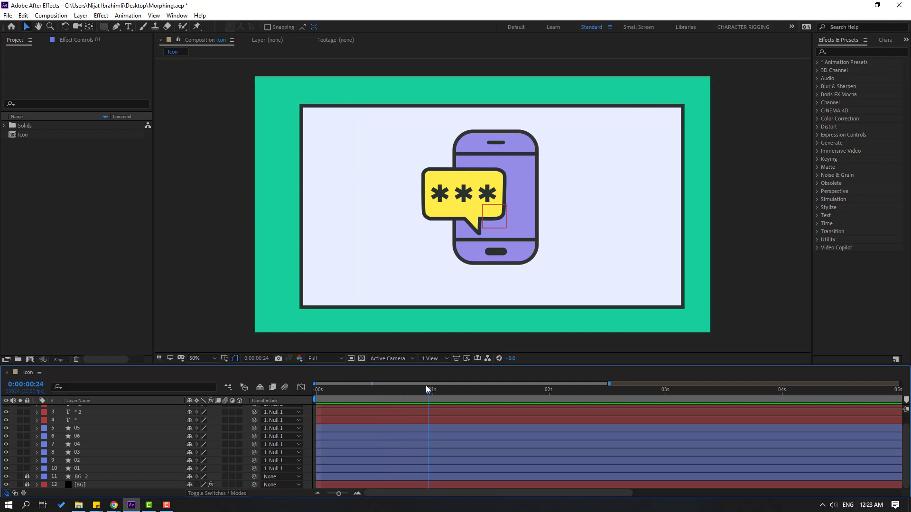
Step: Solo layer 02, show the transparency grid, and add Trim Paths to it
{"action": "left_click", "coordinate": [76, 460]}
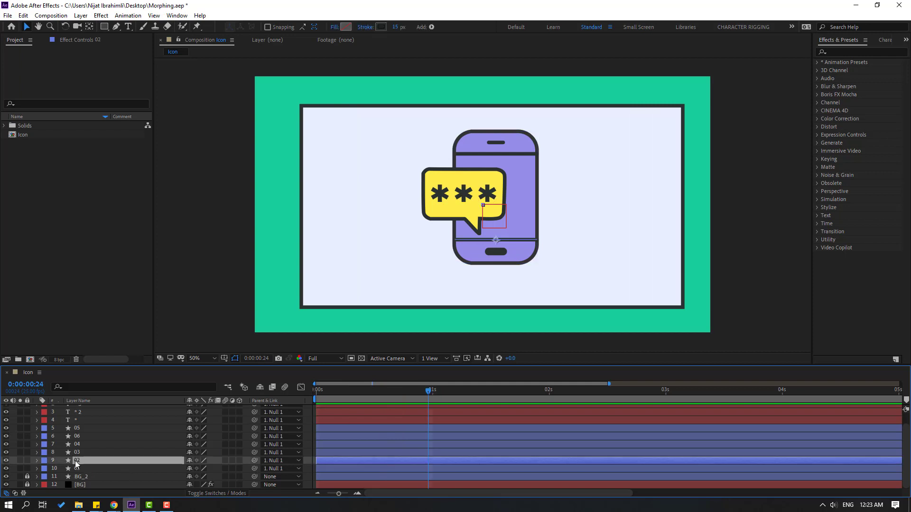
{"action": "left_click", "coordinate": [20, 460]}
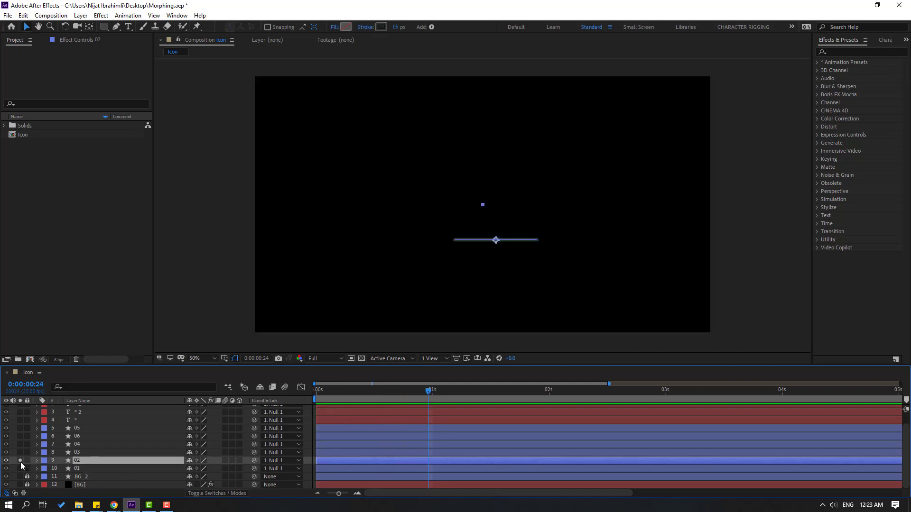
{"action": "left_click", "coordinate": [362, 360]}
{"action": "left_click", "coordinate": [431, 27]}
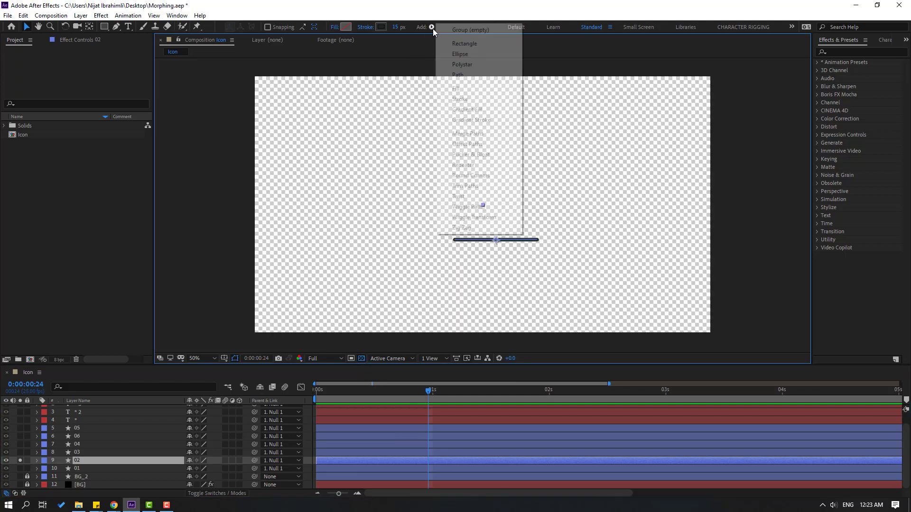
{"action": "left_click", "coordinate": [483, 186]}
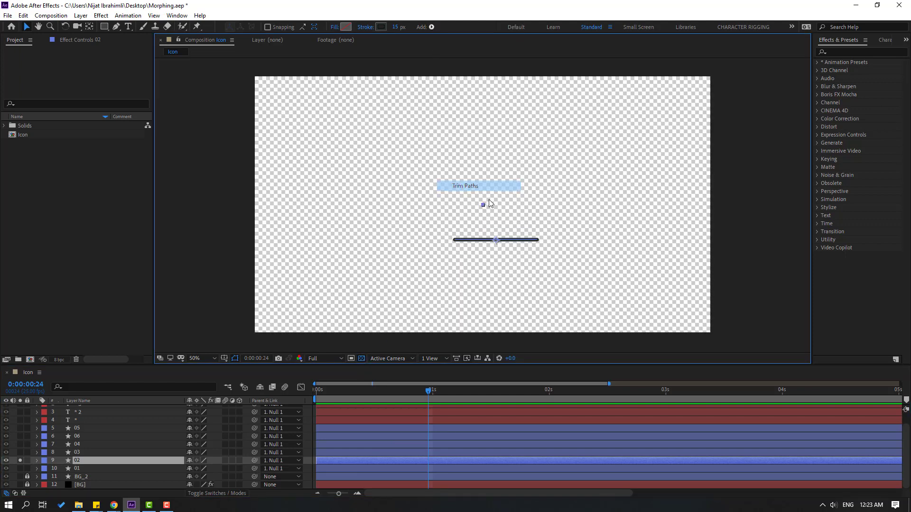
{"action": "left_click", "coordinate": [54, 477]}
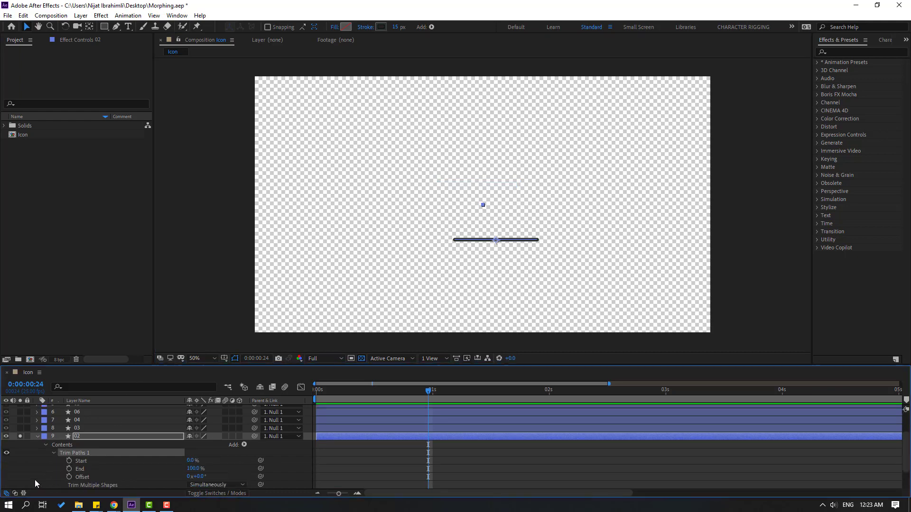
Step: Keyframe Trim Paths End at 0% at 0s and 100% at frame 9
{"action": "left_click_drag", "start_coordinate": [417, 399], "coordinate": [316, 400]}
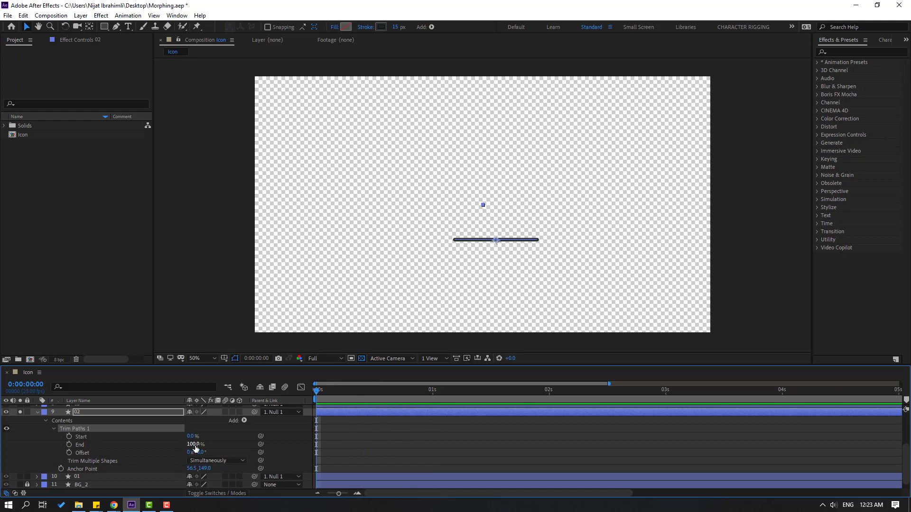
{"action": "left_click_drag", "start_coordinate": [195, 445], "coordinate": [174, 448]}
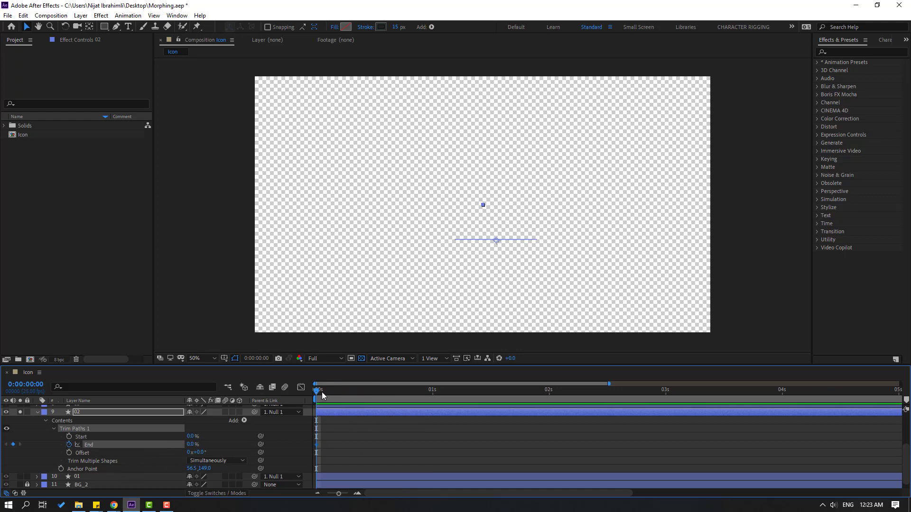
{"action": "left_click_drag", "start_coordinate": [326, 392], "coordinate": [358, 394]}
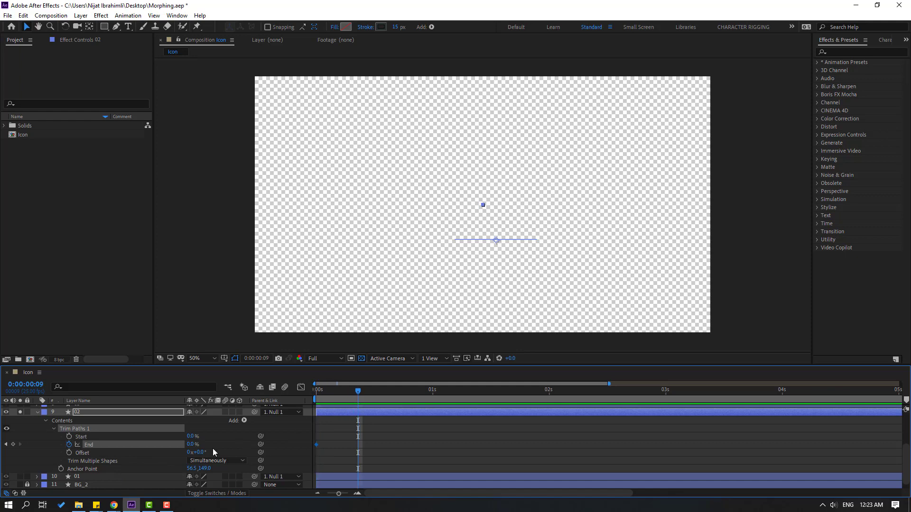
{"action": "type", "text": "0"}
{"action": "key", "text": "Return"}
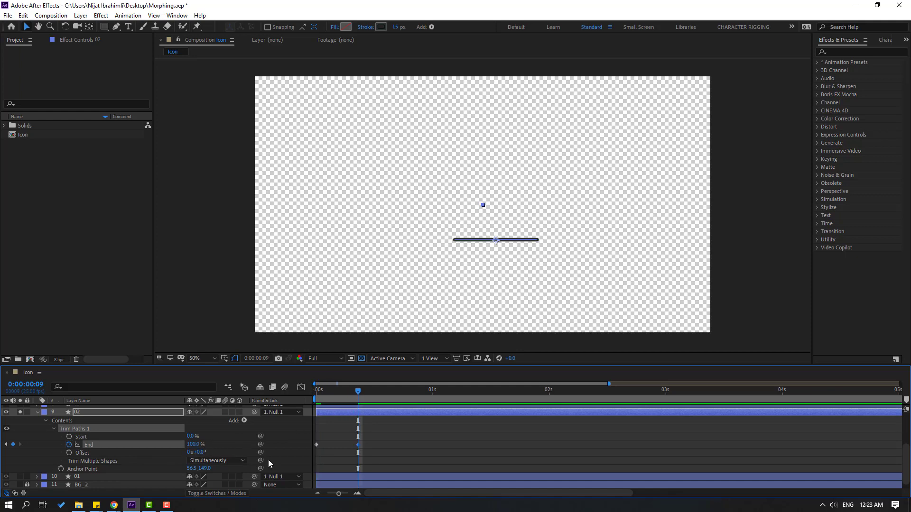
Step: Apply Easy Ease to the End keyframes and preview the line drawing on
{"action": "left_click_drag", "start_coordinate": [382, 439], "coordinate": [316, 449]}
{"action": "right_click", "coordinate": [315, 445]}
{"action": "mouse_move", "coordinate": [375, 439]}
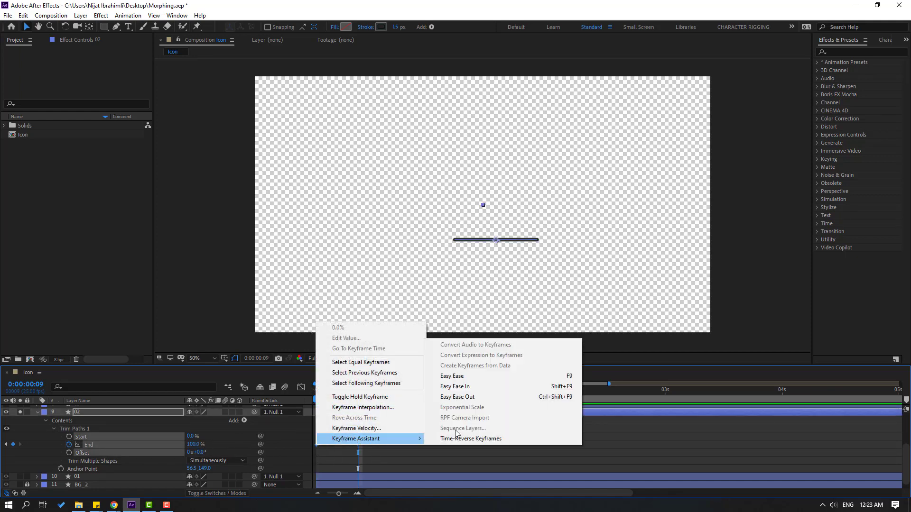
{"action": "left_click", "coordinate": [456, 378]}
{"action": "left_click", "coordinate": [382, 440]}
{"action": "key", "text": "space"}
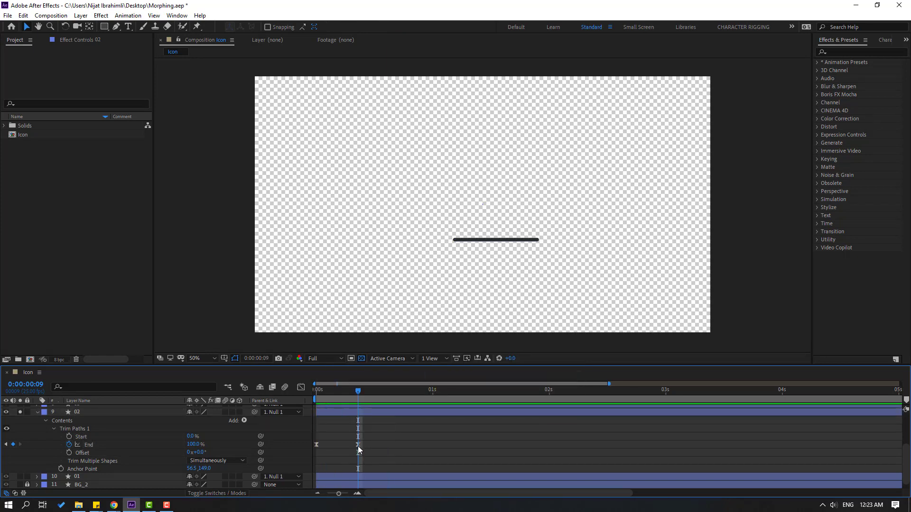
Step: Move the End keyframe to about frame 14 and sharpen its speed curve's peak in the Graph Editor
{"action": "mouse_move", "coordinate": [358, 446]}
{"action": "left_mouse_down"}
{"action": "mouse_move", "coordinate": [420, 445]}
{"action": "mouse_move", "coordinate": [314, 480]}
{"action": "left_mouse_up"}
{"action": "left_click", "coordinate": [301, 387]}
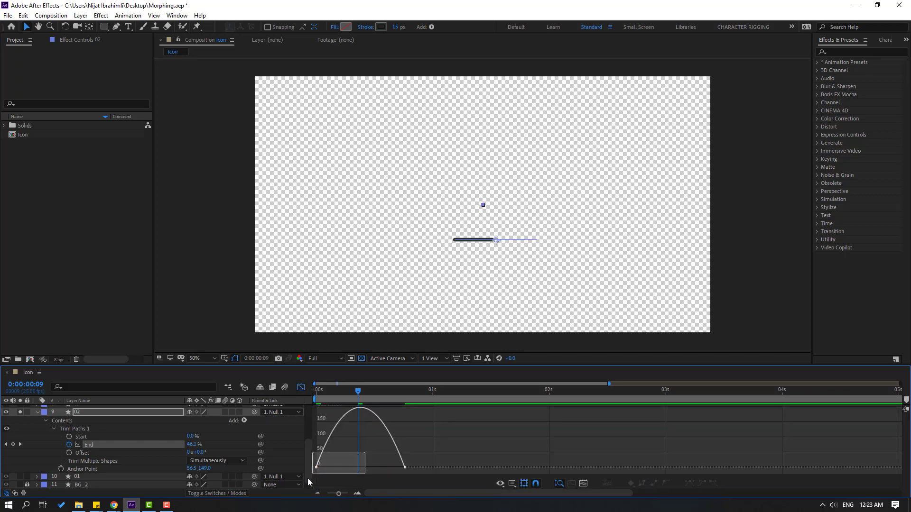
{"action": "left_click_drag", "start_coordinate": [390, 469], "coordinate": [345, 470]}
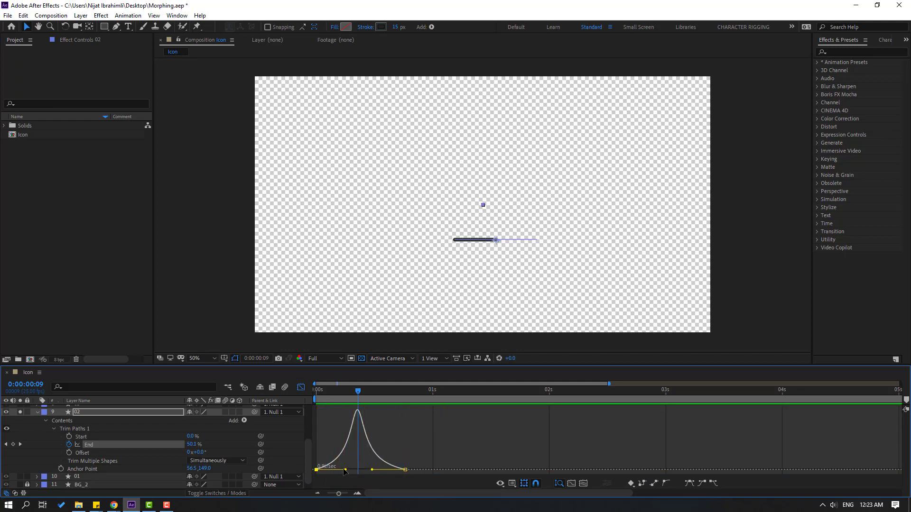
{"action": "left_click_drag", "start_coordinate": [346, 470], "coordinate": [351, 468]}
{"action": "key", "text": "space"}
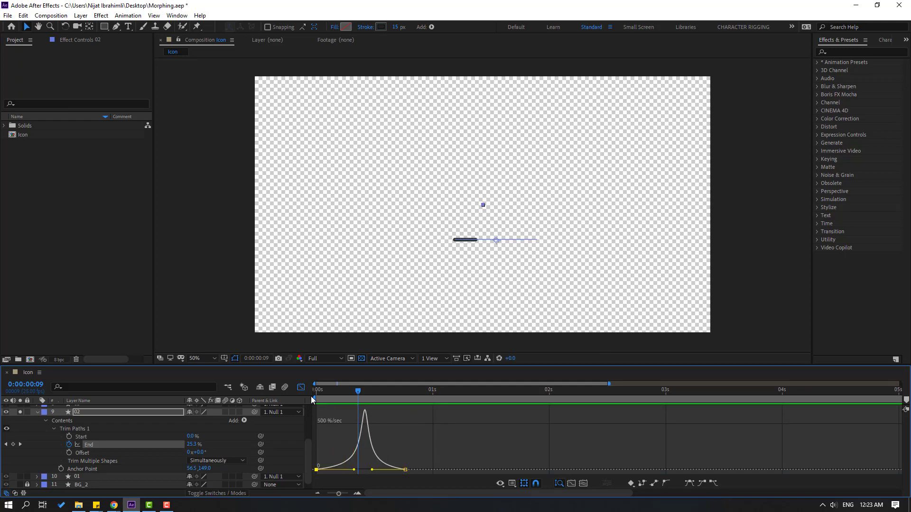
Step: Close the Graph Editor, unsolo layer 02 and collapse its properties
{"action": "left_click", "coordinate": [301, 387]}
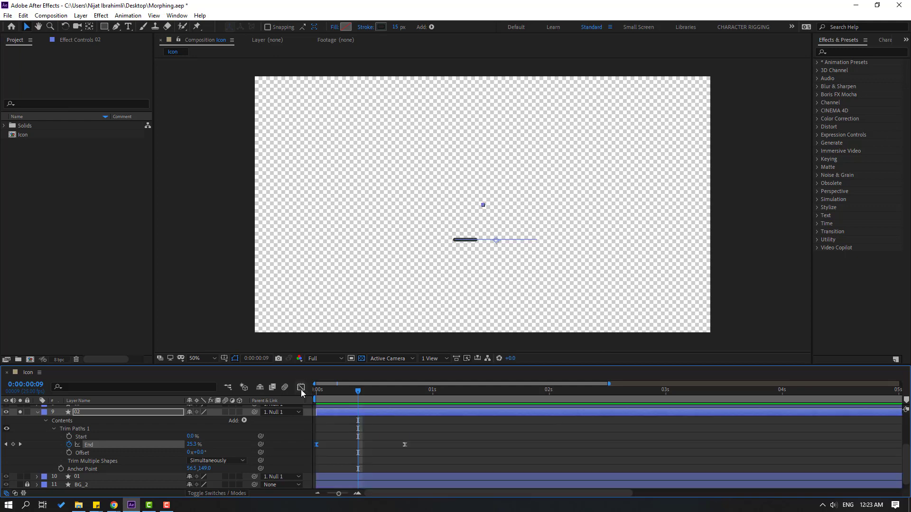
{"action": "left_click", "coordinate": [19, 412]}
{"action": "left_click", "coordinate": [37, 413]}
Step: Scrub the icon morph from the start and check layer 02's animated End property
{"action": "key", "text": "Home"}
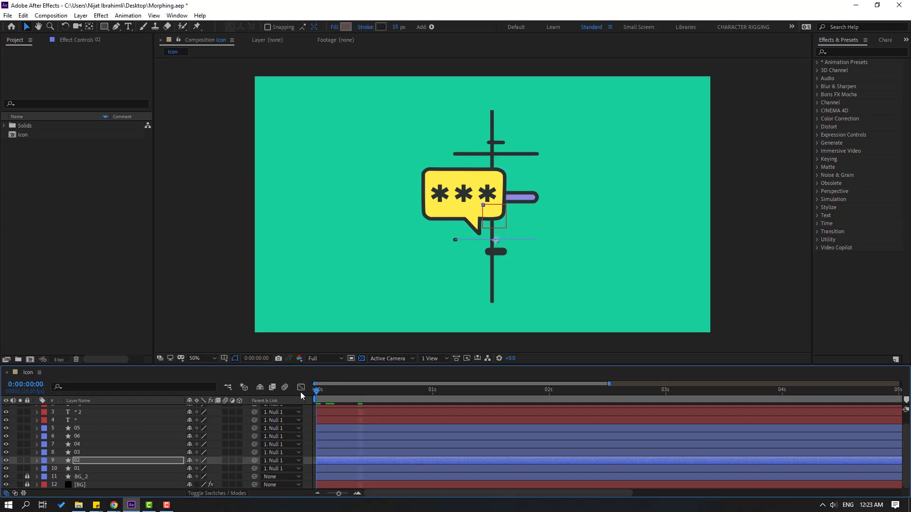
{"action": "left_click_drag", "start_coordinate": [317, 391], "coordinate": [402, 391]}
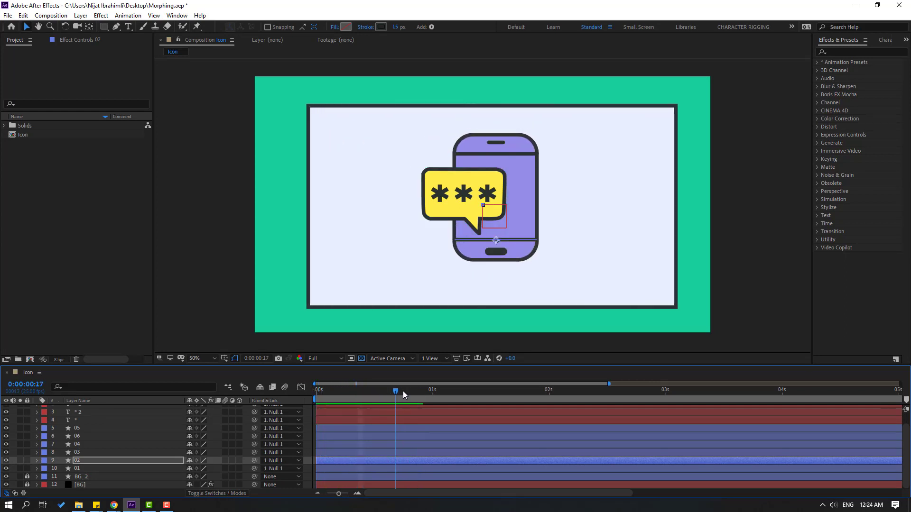
{"action": "left_click", "coordinate": [78, 462]}
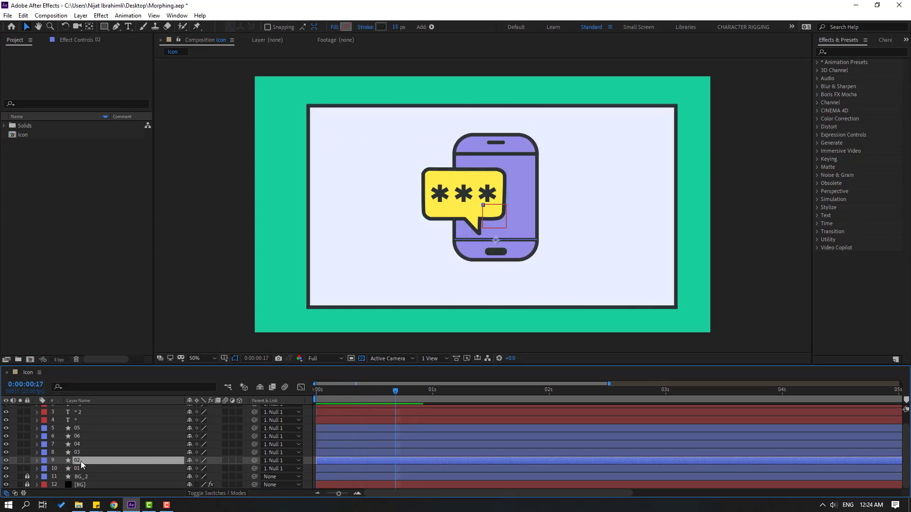
{"action": "key", "text": "u"}
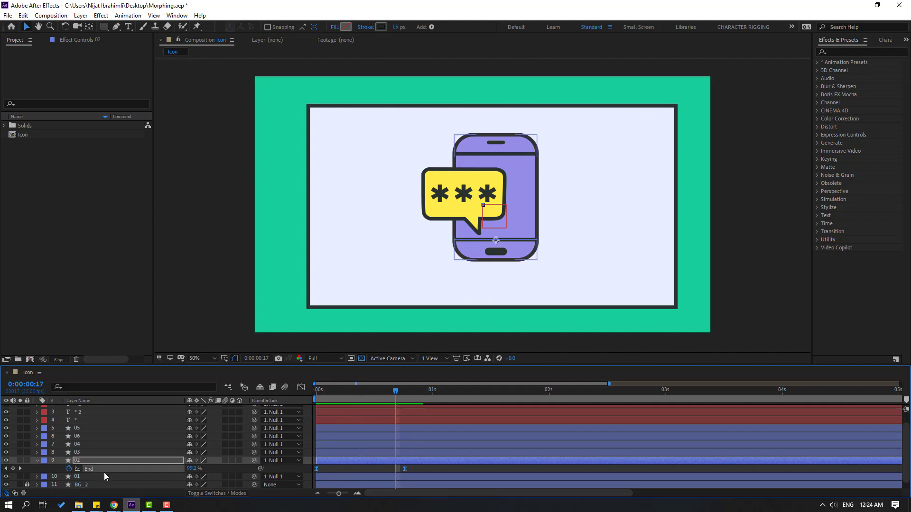
{"action": "key", "text": "u"}
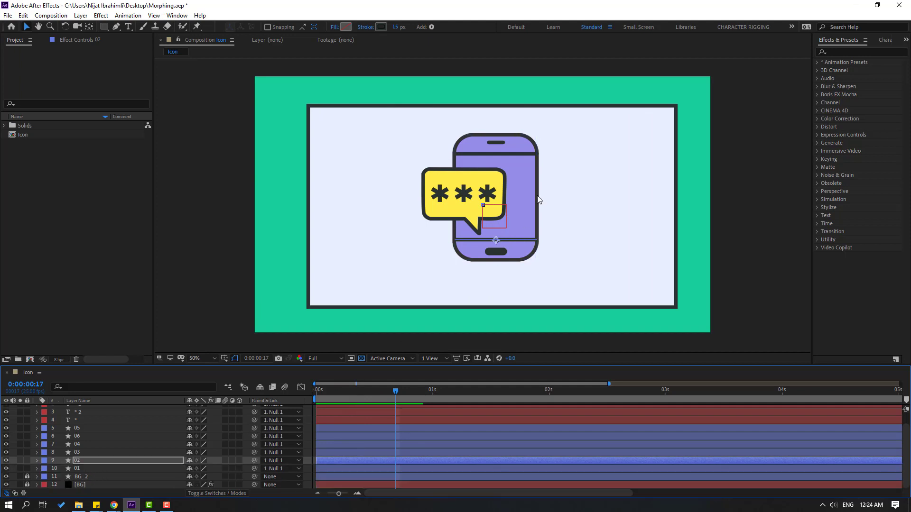
Step: Solo layer 04, preview its animation from the first frame, then unsolo it
{"action": "left_click", "coordinate": [81, 453]}
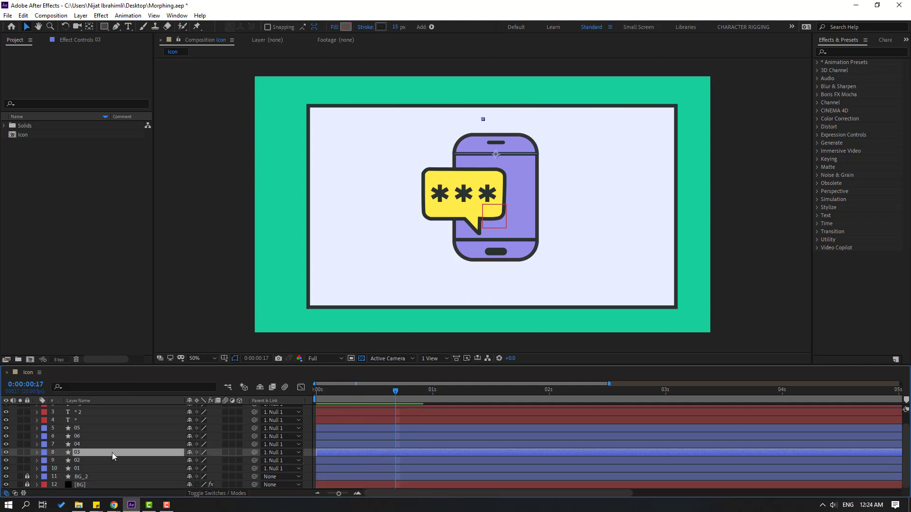
{"action": "left_click", "coordinate": [81, 445]}
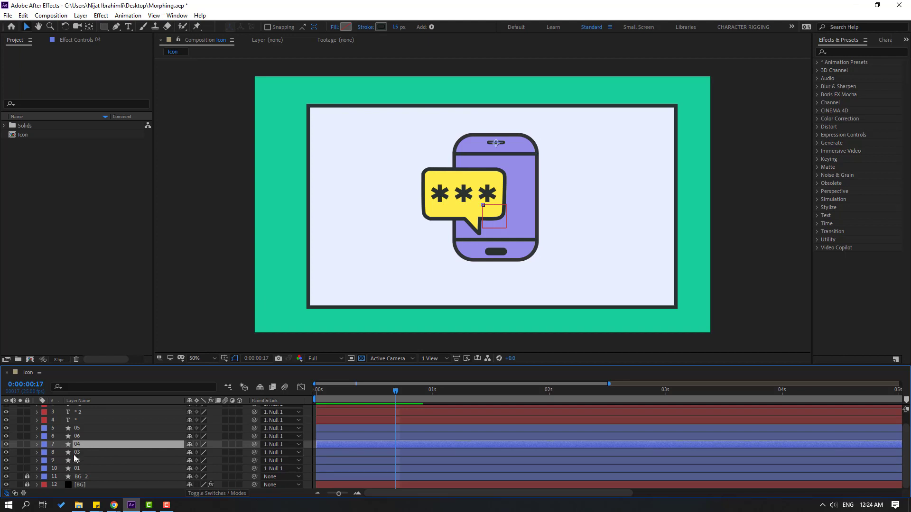
{"action": "left_click", "coordinate": [20, 445]}
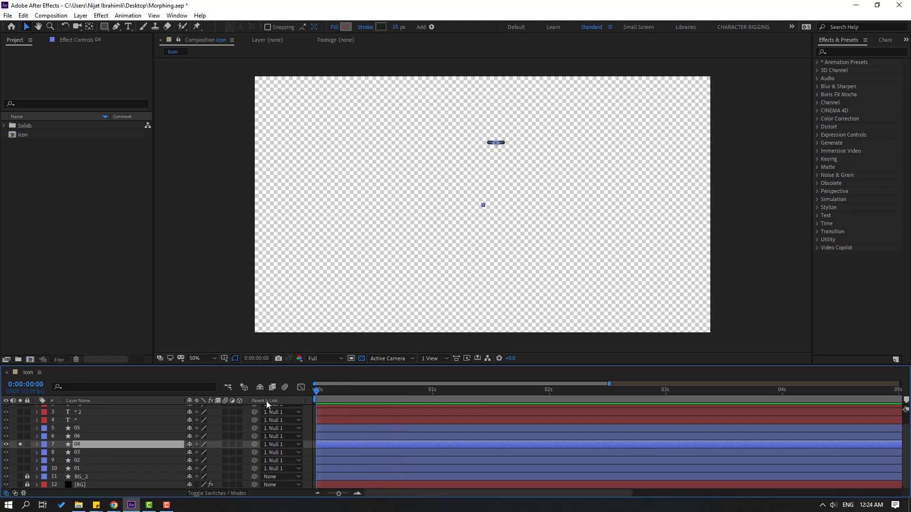
{"action": "key", "text": "Home"}
{"action": "key", "text": "space"}
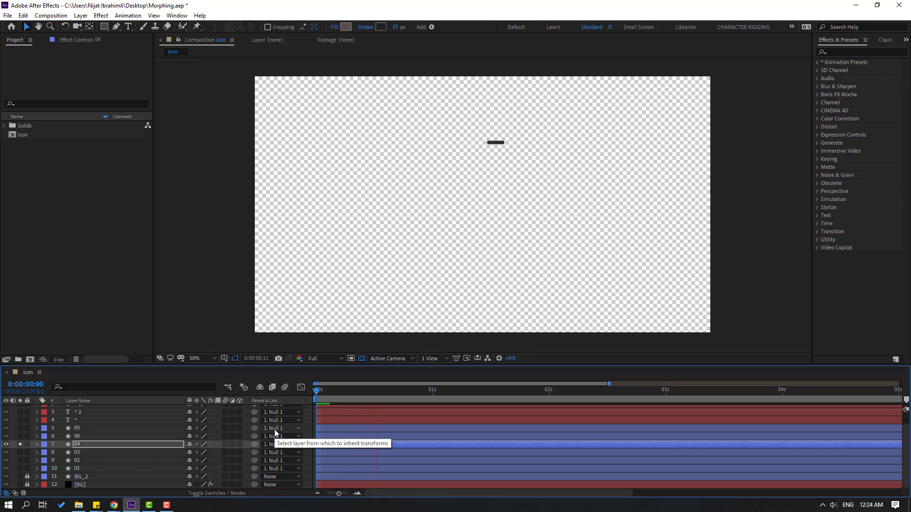
{"action": "key", "text": "space"}
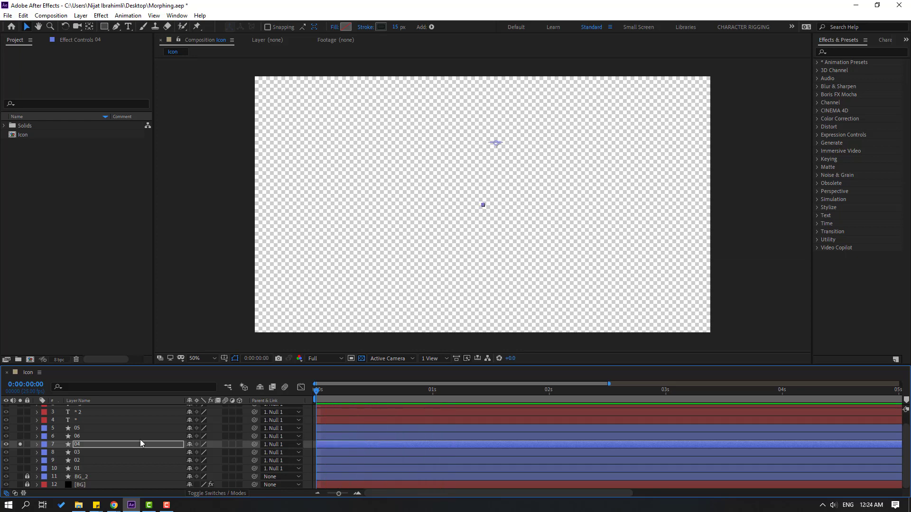
{"action": "left_click", "coordinate": [20, 444]}
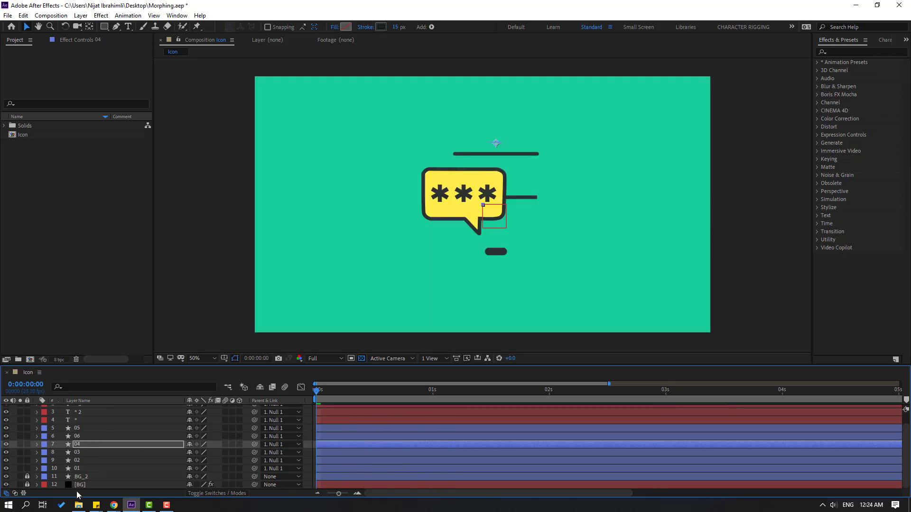
Step: Briefly solo layer 03, then preview the full morph into the phone icon
{"action": "left_click", "coordinate": [76, 453]}
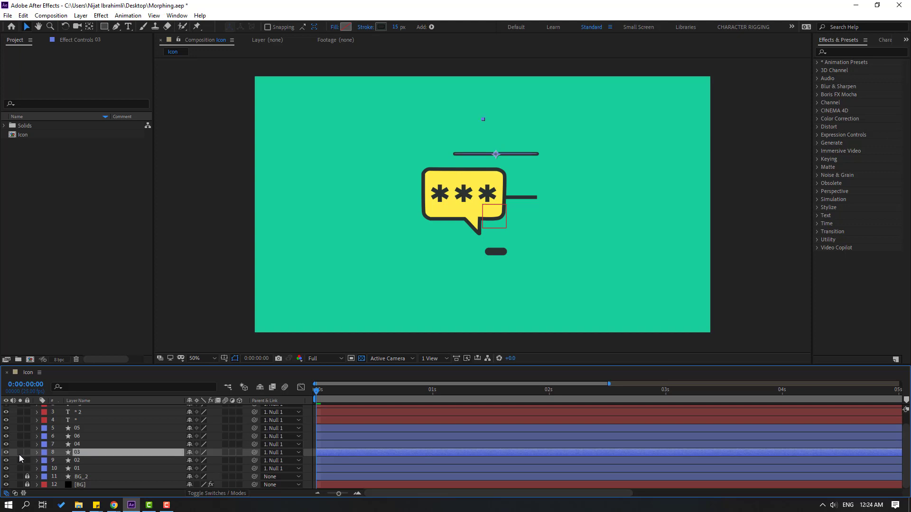
{"action": "left_click", "coordinate": [19, 454]}
{"action": "left_click", "coordinate": [19, 454]}
{"action": "left_click_drag", "start_coordinate": [318, 389], "coordinate": [255, 394]}
{"action": "key", "text": "ctrl+v"}
{"action": "key", "text": "space"}
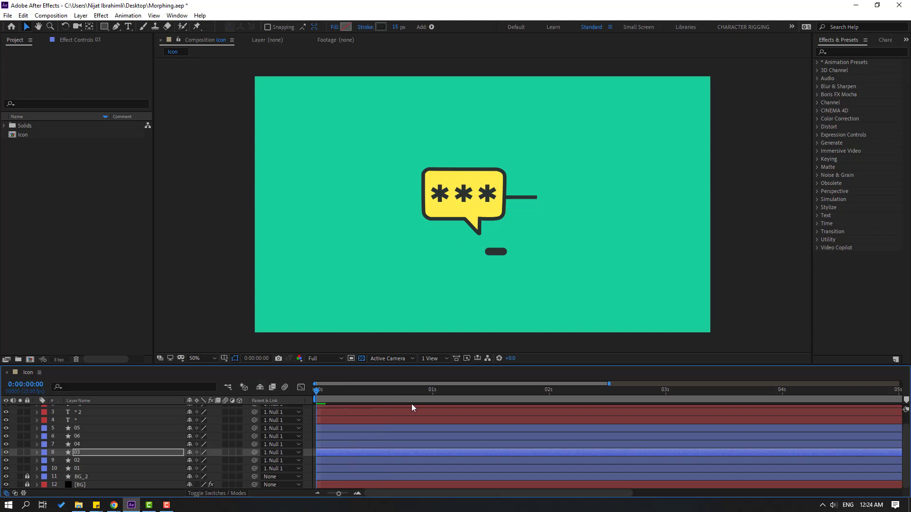
{"action": "left_click_drag", "start_coordinate": [338, 393], "coordinate": [274, 400]}
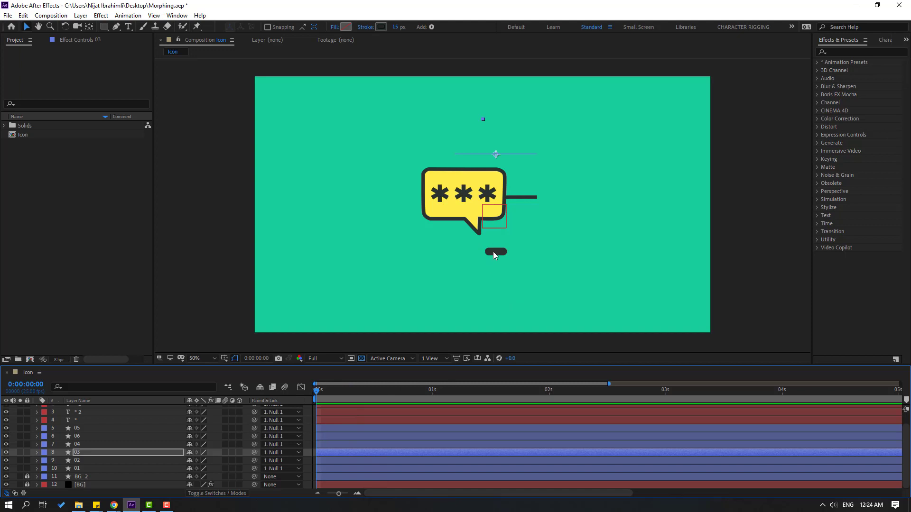
{"action": "left_click", "coordinate": [75, 431]}
Step: Solo layer 06 and set its starting Scale keyframe to 0%
{"action": "left_click", "coordinate": [76, 438]}
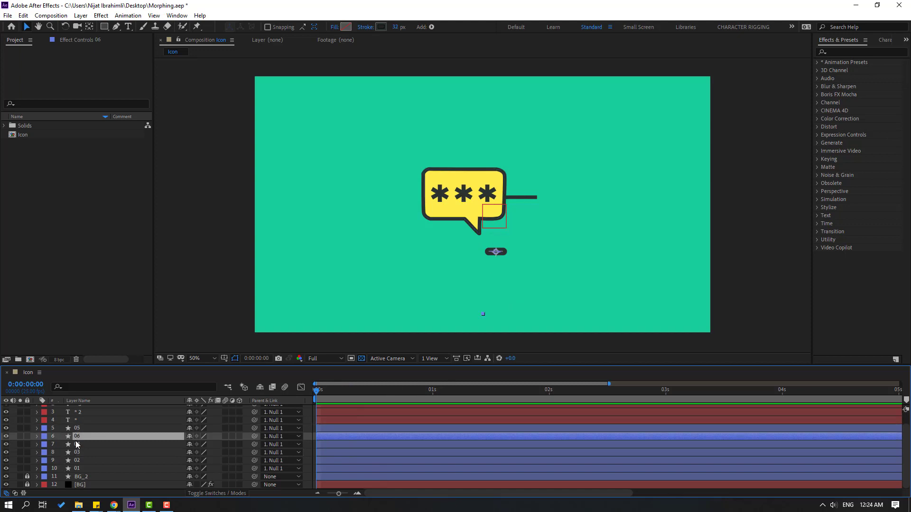
{"action": "left_click", "coordinate": [18, 436]}
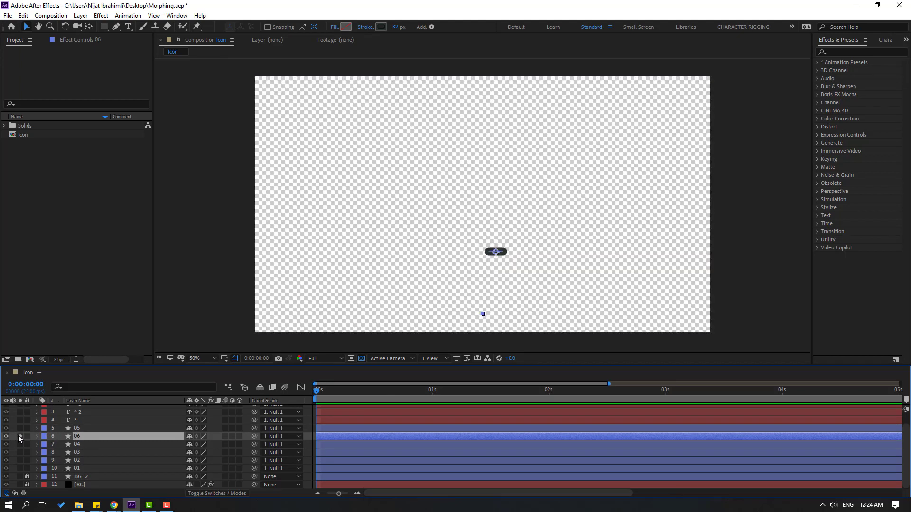
{"action": "scroll", "coordinate": [506, 297], "scroll_direction": "up", "scroll_amount": 4}
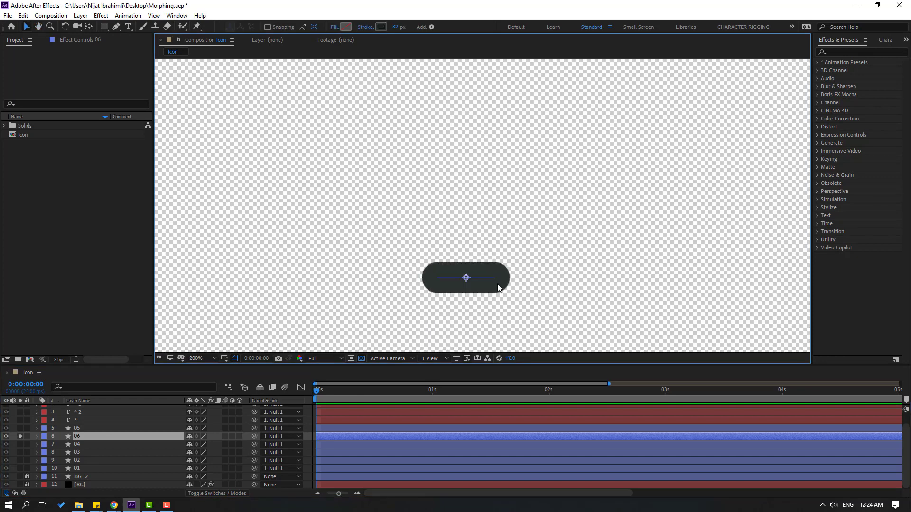
{"action": "scroll", "coordinate": [435, 295], "scroll_direction": "up", "scroll_amount": 2}
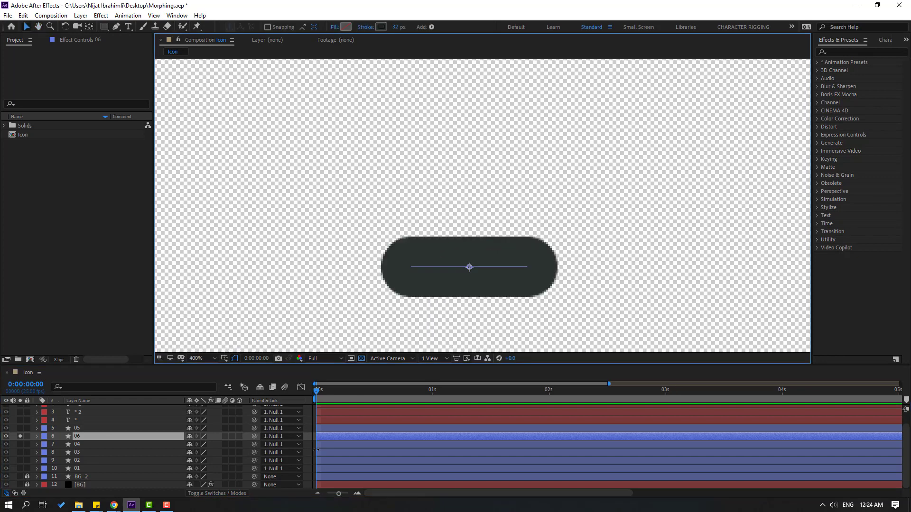
{"action": "key", "text": "s"}
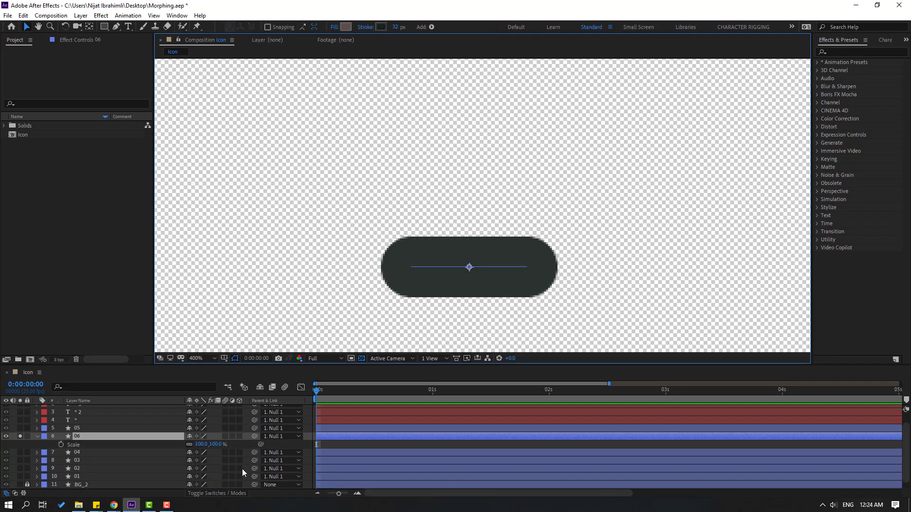
{"action": "left_click", "coordinate": [201, 444]}
{"action": "type", "text": "0"}
{"action": "key", "text": "Return"}
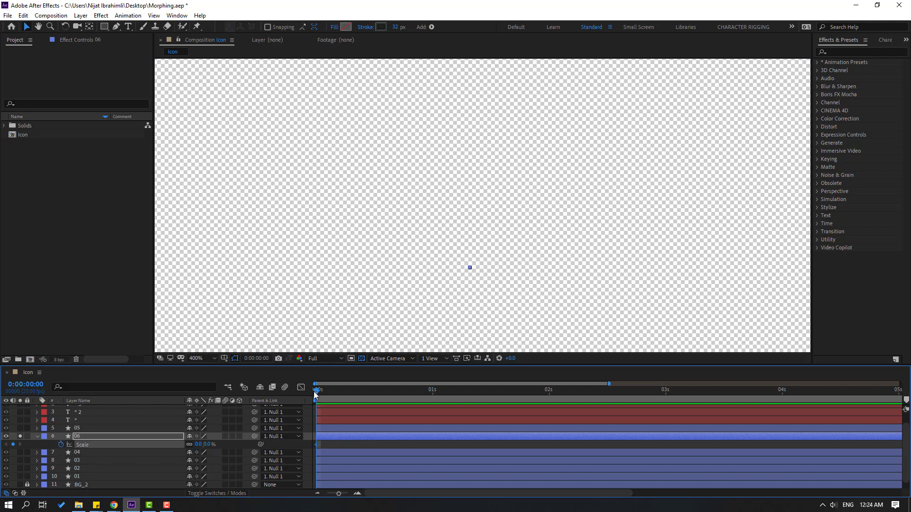
Step: Key layer 06's Scale at 110% at frame 12, 105% at frame 22, and 100% at 1:09
{"action": "left_click_drag", "start_coordinate": [314, 391], "coordinate": [372, 392]}
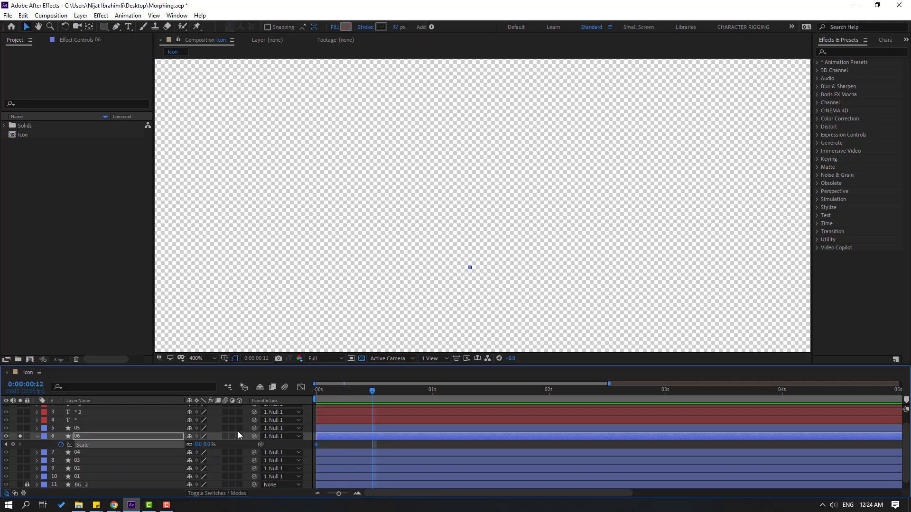
{"action": "left_click", "coordinate": [204, 445]}
{"action": "type", "text": "110"}
{"action": "key", "text": "Return"}
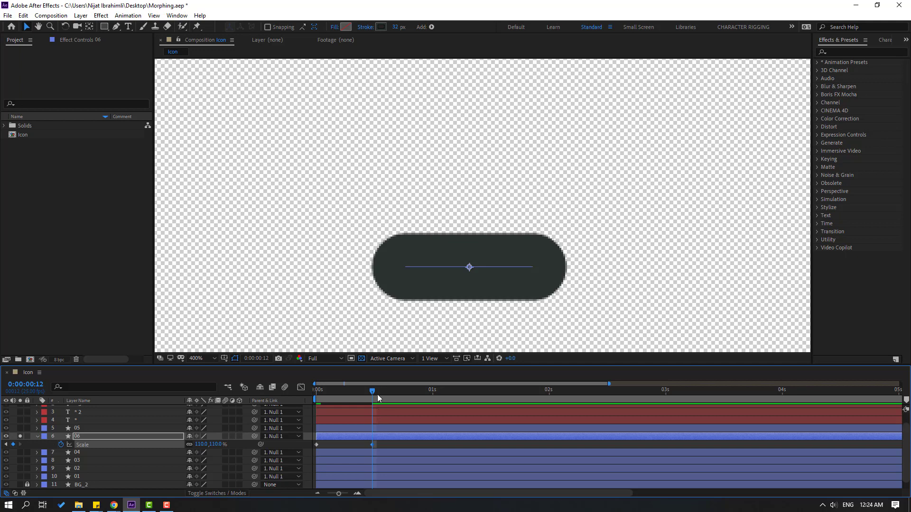
{"action": "left_click_drag", "start_coordinate": [377, 392], "coordinate": [419, 392]}
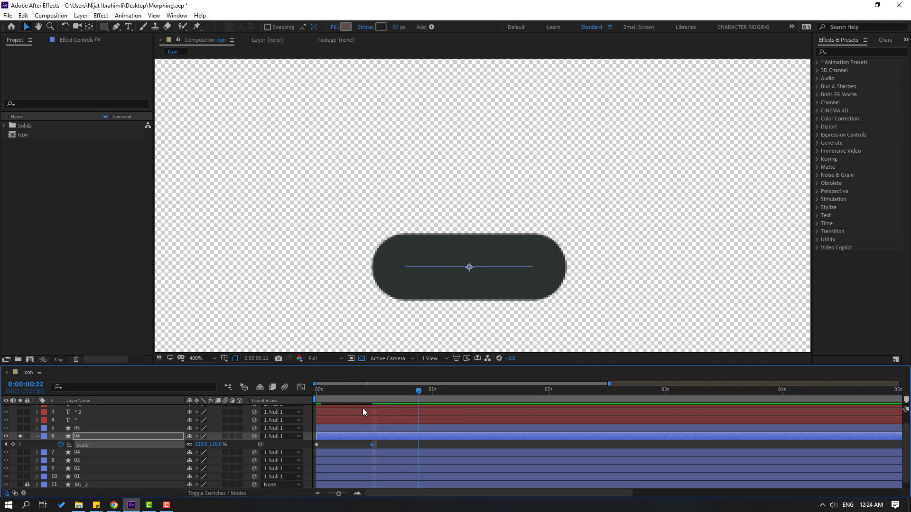
{"action": "left_click", "coordinate": [198, 445]}
{"action": "type", "text": "105"}
{"action": "key", "text": "Return"}
{"action": "left_click_drag", "start_coordinate": [429, 389], "coordinate": [475, 391]}
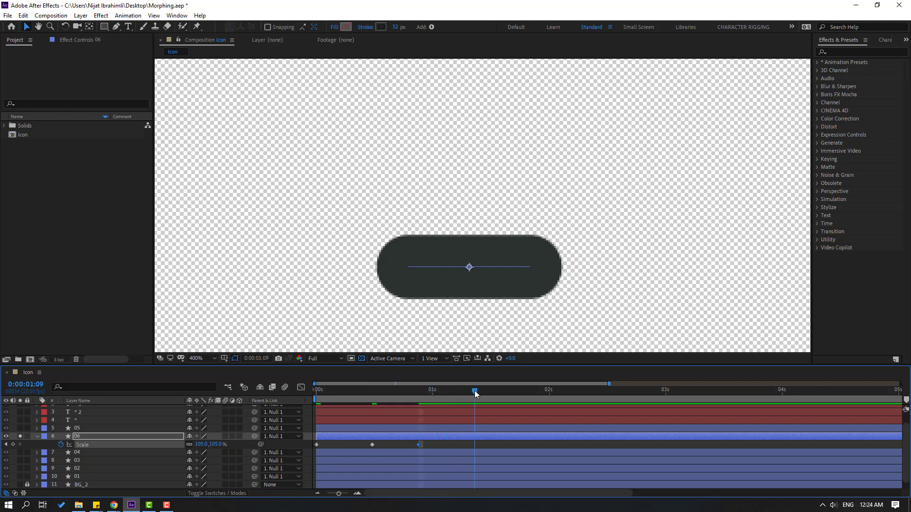
{"action": "left_click", "coordinate": [200, 444]}
{"action": "type", "text": "100"}
{"action": "key", "text": "Return"}
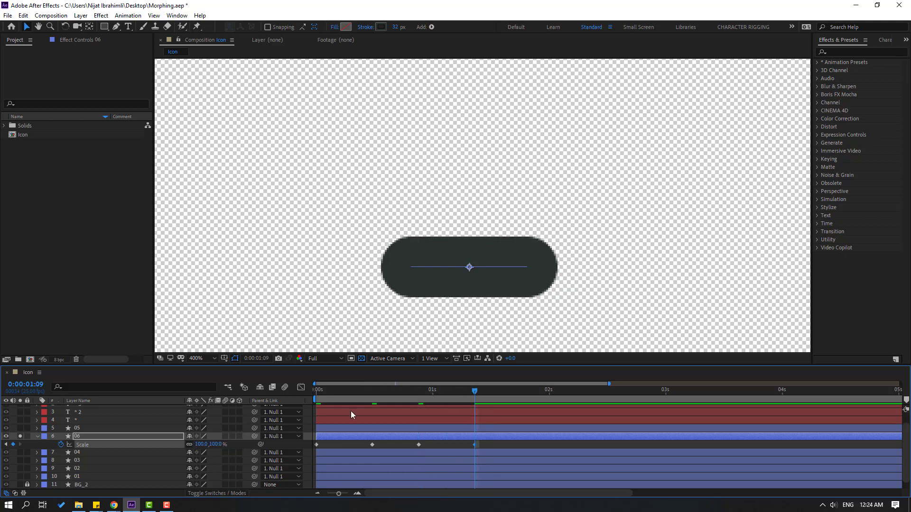
Step: Change the frame 22 Scale keyframe to 95% and apply Easy Ease to all Scale keyframes
{"action": "left_click_drag", "start_coordinate": [315, 393], "coordinate": [420, 394]}
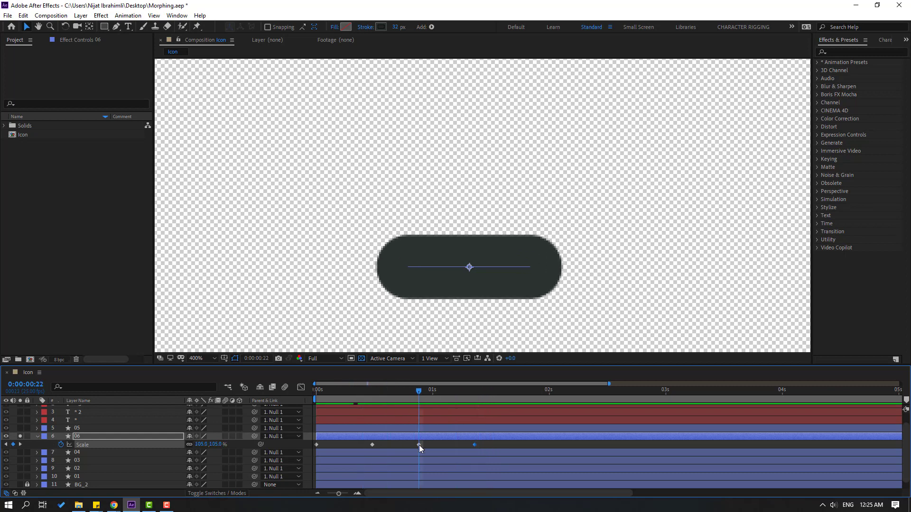
{"action": "left_click", "coordinate": [201, 444]}
{"action": "type", "text": "95"}
{"action": "key", "text": "Return"}
{"action": "left_click_drag", "start_coordinate": [478, 451], "coordinate": [317, 446]}
{"action": "right_click", "coordinate": [317, 446]}
{"action": "mouse_move", "coordinate": [380, 439]}
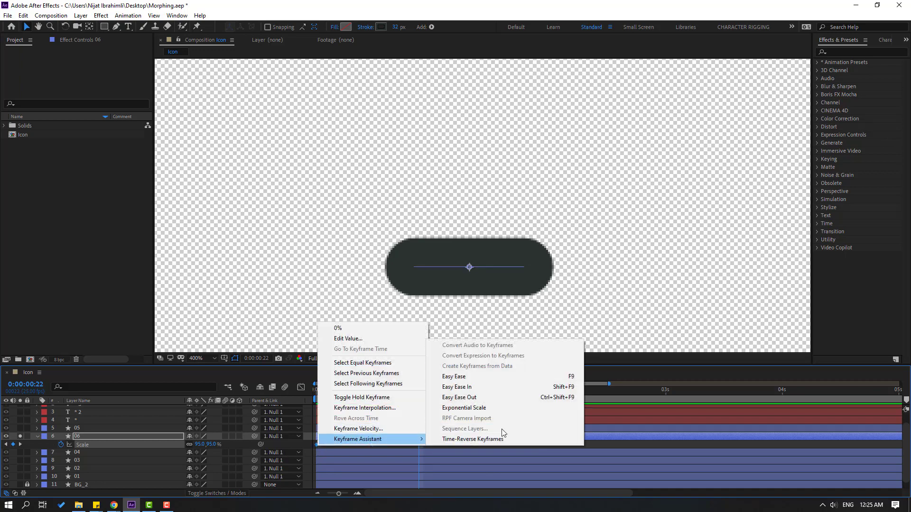
{"action": "left_click", "coordinate": [491, 376]}
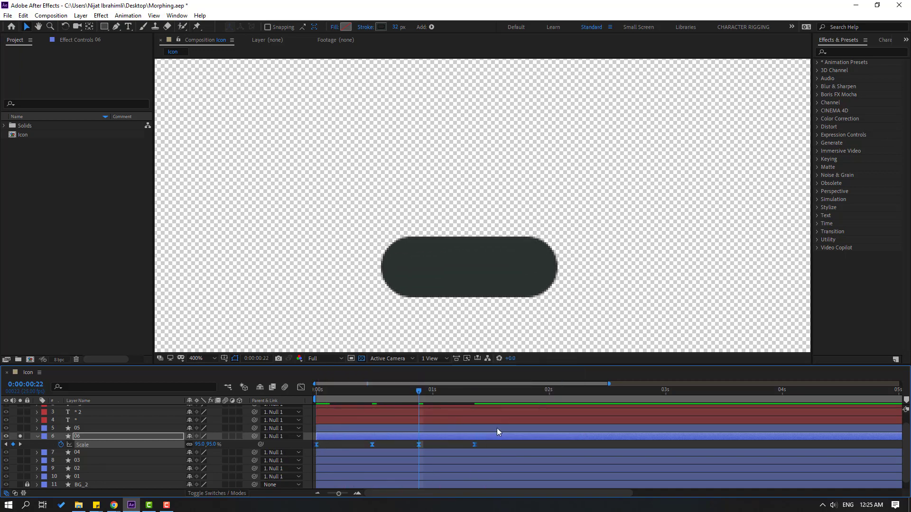
Step: Stop the preview and turn off Solo so all icon layers show again
{"action": "left_click", "coordinate": [139, 436]}
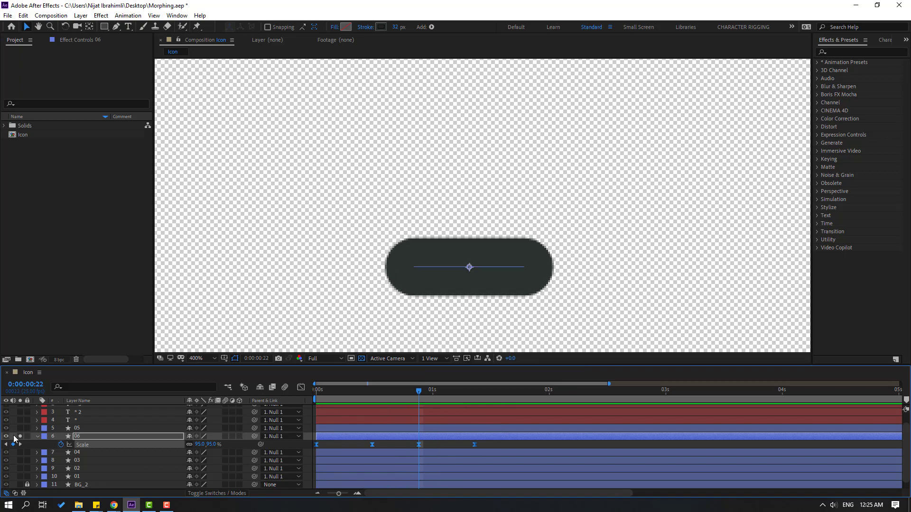
{"action": "left_click", "coordinate": [20, 436]}
{"action": "left_click", "coordinate": [37, 436]}
Step: Preview the animation with all layers visible
{"action": "scroll", "coordinate": [397, 275], "scroll_direction": "down", "scroll_amount": 2}
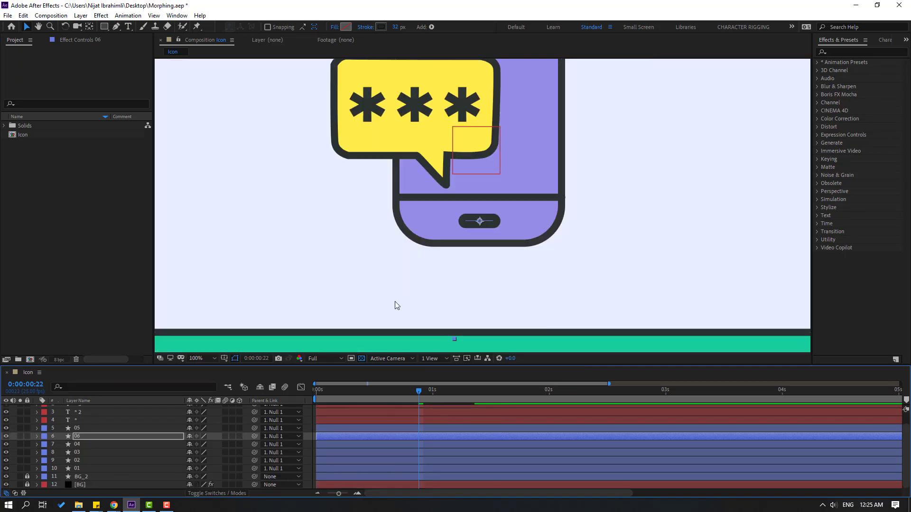
{"action": "key", "text": "space"}
{"action": "scroll", "coordinate": [408, 292], "scroll_direction": "down", "scroll_amount": 1}
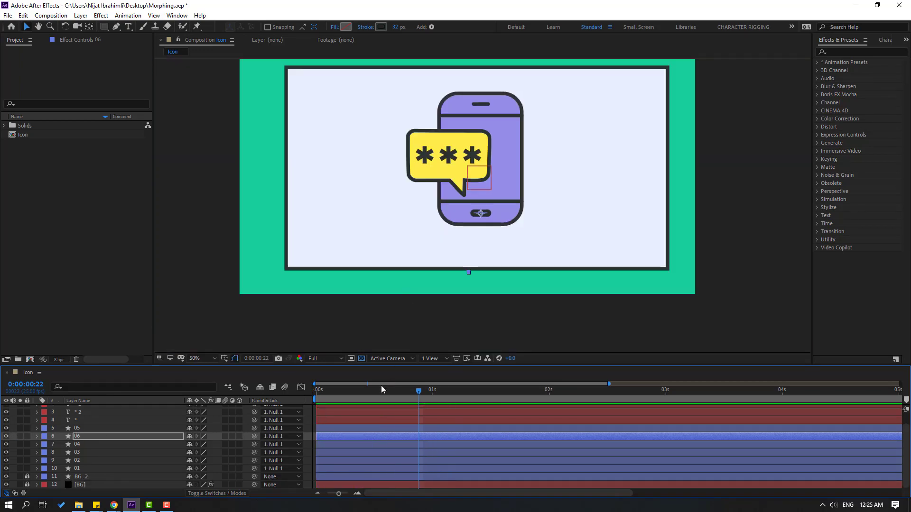
Step: Solo phone layers 01, 02, 03, 04 and 06 and scrub to frame 8 to view the morph
{"action": "left_click", "coordinate": [77, 469]}
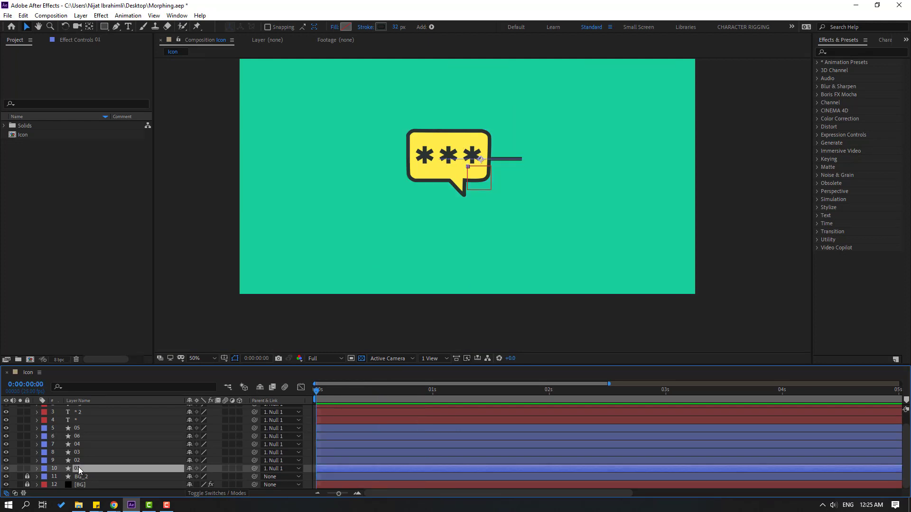
{"action": "left_click", "coordinate": [78, 460], "text": "shift"}
{"action": "left_click", "coordinate": [89, 451], "text": "shift"}
{"action": "left_click", "coordinate": [85, 444], "text": "shift"}
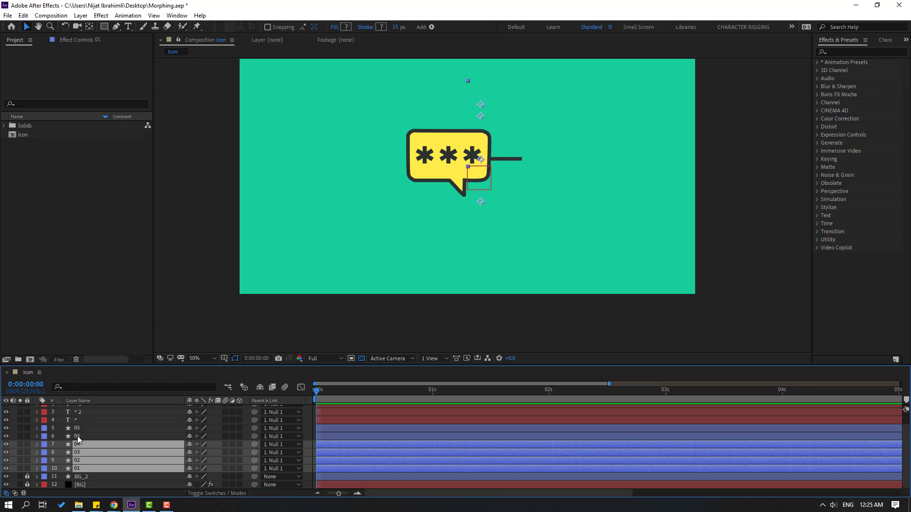
{"action": "left_click", "coordinate": [78, 437], "text": "shift"}
{"action": "left_click", "coordinate": [19, 436]}
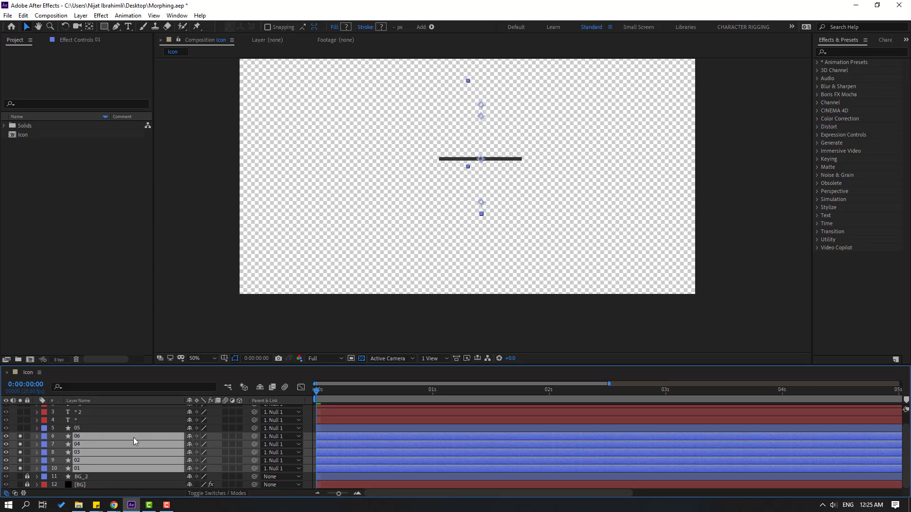
{"action": "left_click_drag", "start_coordinate": [326, 392], "coordinate": [451, 390]}
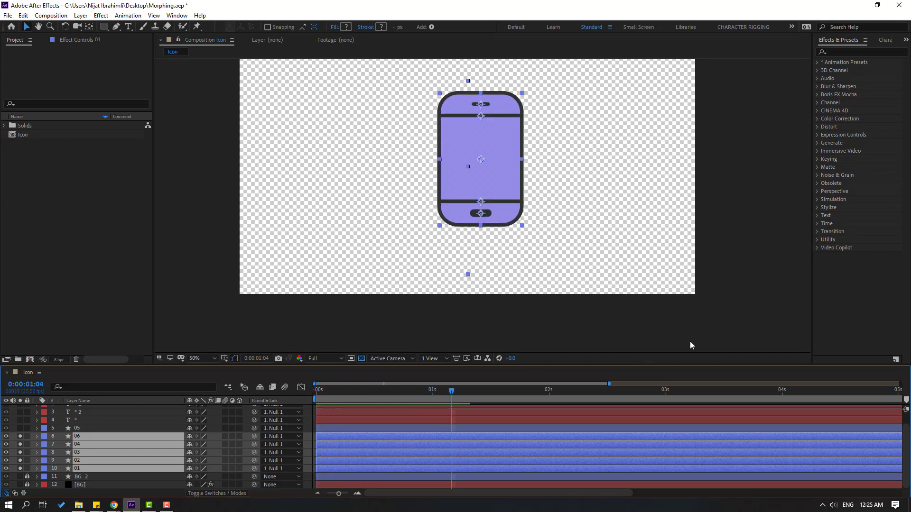
{"action": "left_click", "coordinate": [624, 343]}
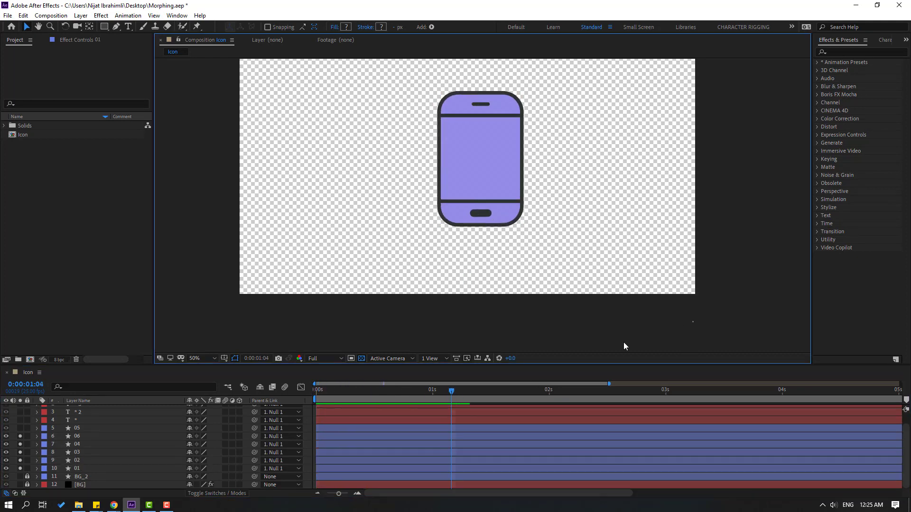
Step: Delay layer 02's in-point a few frames and scrub to check the timing
{"action": "left_click", "coordinate": [77, 461]}
{"action": "mouse_move", "coordinate": [382, 389]}
{"action": "left_mouse_down"}
{"action": "mouse_move", "coordinate": [328, 391]}
{"action": "mouse_move", "coordinate": [372, 391]}
{"action": "left_mouse_up"}
{"action": "left_click_drag", "start_coordinate": [325, 461], "coordinate": [349, 460]}
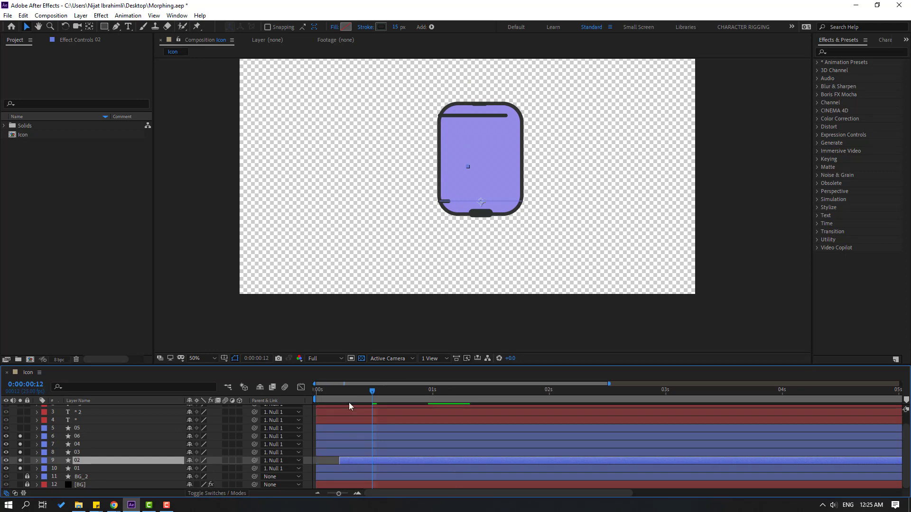
{"action": "left_click_drag", "start_coordinate": [348, 402], "coordinate": [381, 392]}
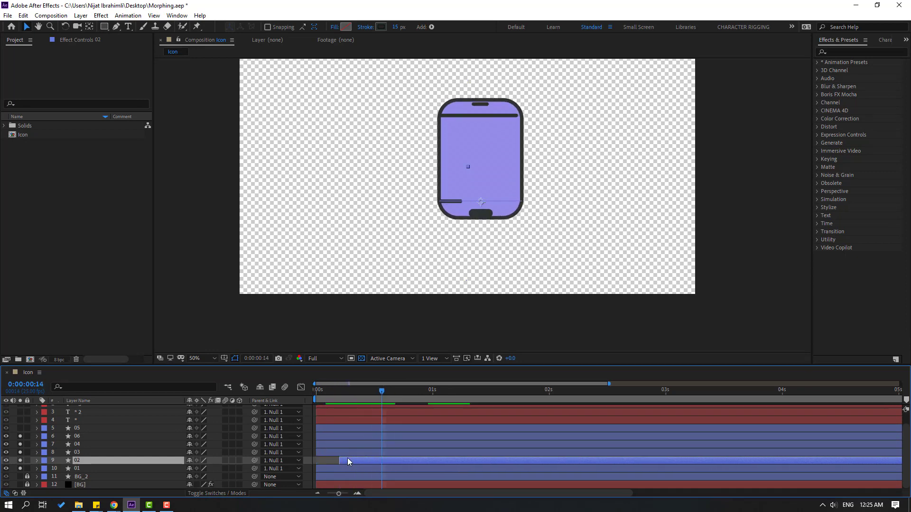
{"action": "left_click_drag", "start_coordinate": [348, 458], "coordinate": [358, 460]}
{"action": "left_click_drag", "start_coordinate": [331, 391], "coordinate": [386, 394]}
Step: Delay layer 03's in-point further to stagger it, and preview the morph
{"action": "left_click", "coordinate": [79, 454]}
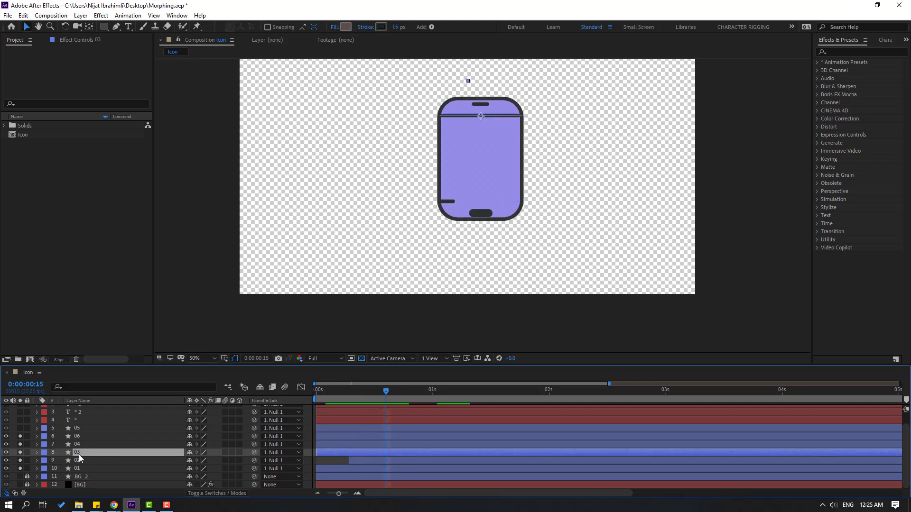
{"action": "left_click_drag", "start_coordinate": [312, 391], "coordinate": [372, 391]}
{"action": "left_click_drag", "start_coordinate": [327, 449], "coordinate": [369, 449]}
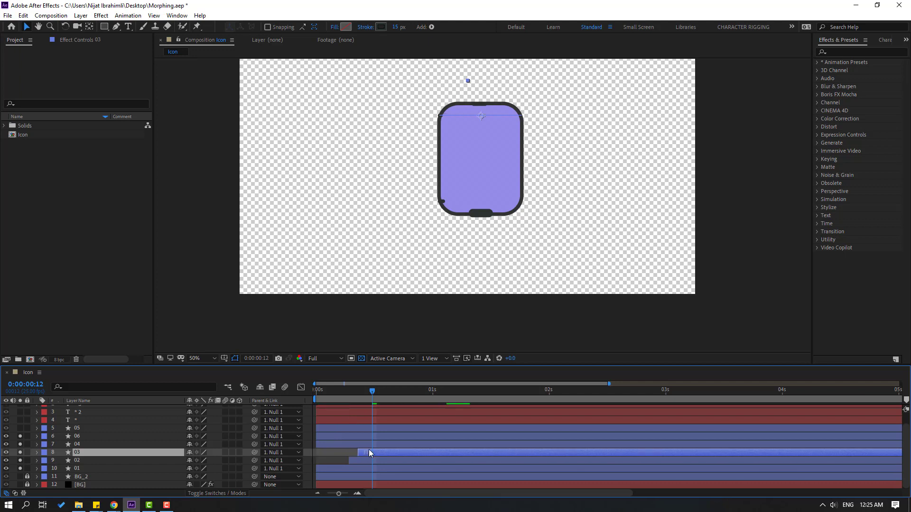
{"action": "key", "text": "space"}
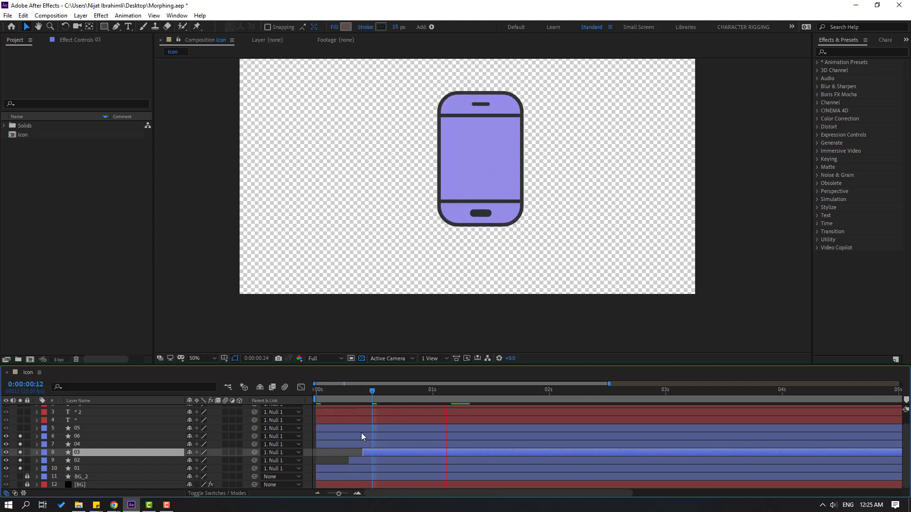
{"action": "key", "text": "space"}
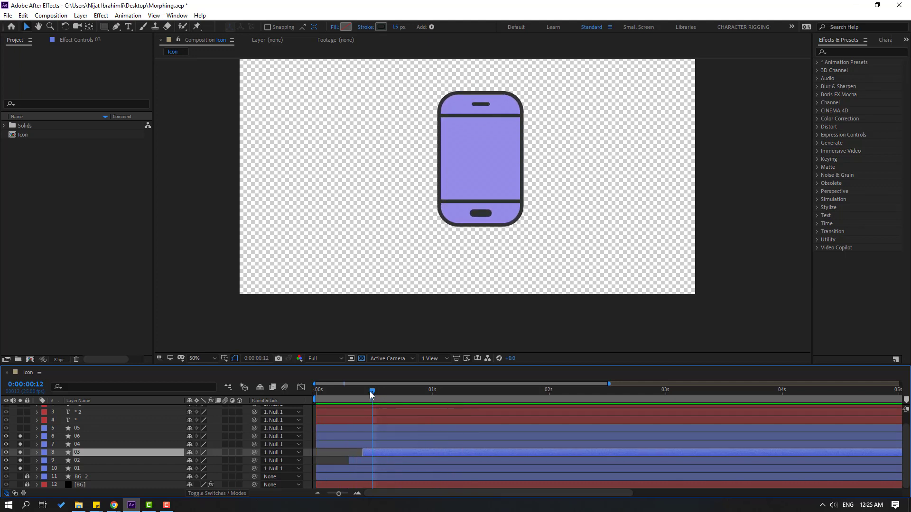
Step: Push layer 04's start to about frame 7 and preview the staggered morph
{"action": "left_click_drag", "start_coordinate": [370, 391], "coordinate": [397, 392]}
{"action": "key", "text": "ctrl+Up"}
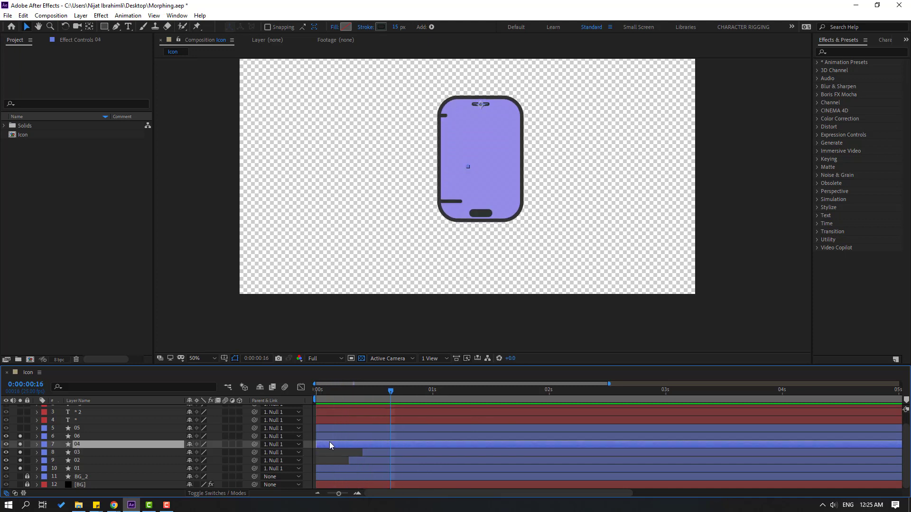
{"action": "mouse_move", "coordinate": [336, 445]}
{"action": "left_mouse_down"}
{"action": "mouse_move", "coordinate": [363, 440]}
{"action": "mouse_move", "coordinate": [324, 454]}
{"action": "left_mouse_up"}
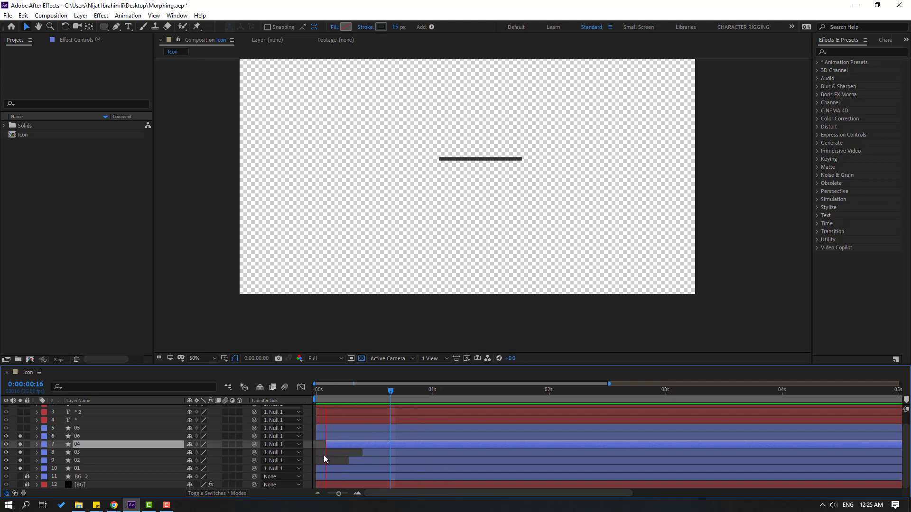
{"action": "left_click_drag", "start_coordinate": [335, 393], "coordinate": [381, 398]}
{"action": "left_click_drag", "start_coordinate": [341, 446], "coordinate": [394, 443]}
{"action": "key", "text": "space"}
{"action": "key", "text": "space"}
{"action": "key", "text": "space"}
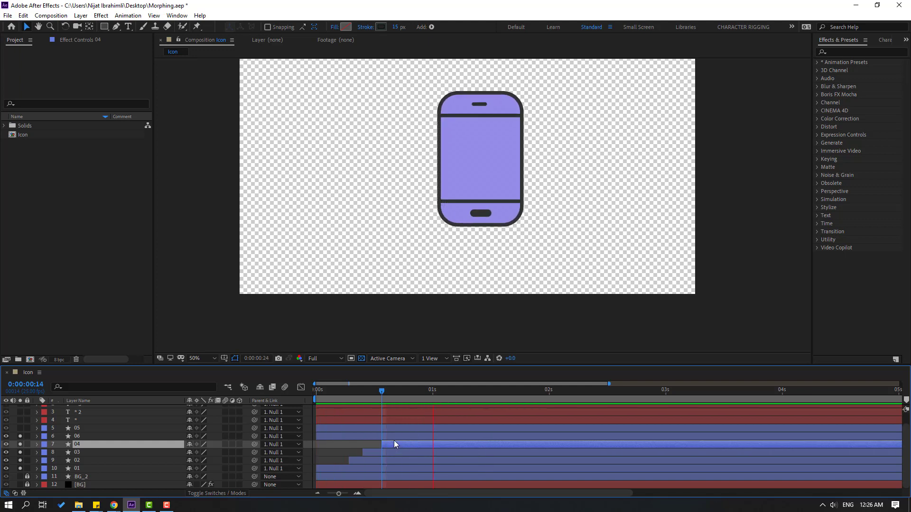
{"action": "left_click_drag", "start_coordinate": [331, 392], "coordinate": [348, 400]}
Step: Delay layer 06's start to about frame 6 and preview with the viewer zoomed out to 25%
{"action": "left_click", "coordinate": [73, 436]}
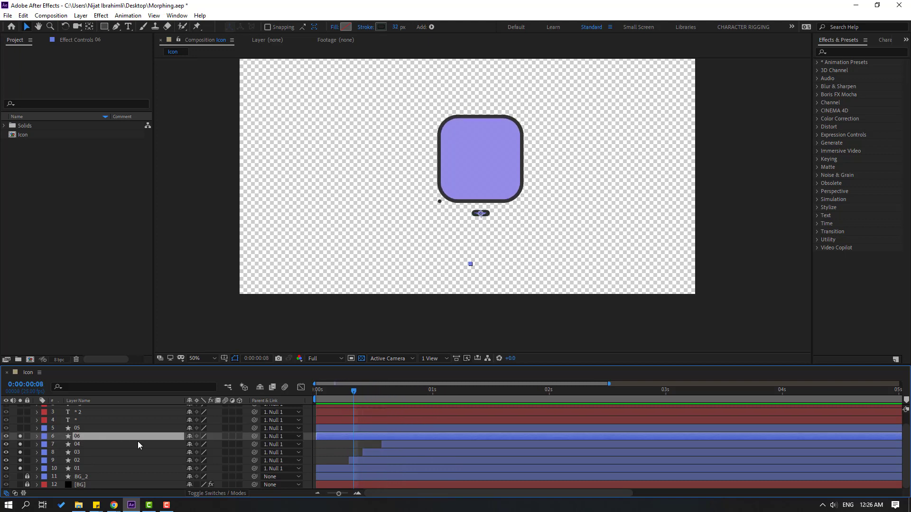
{"action": "left_click_drag", "start_coordinate": [363, 393], "coordinate": [414, 394]}
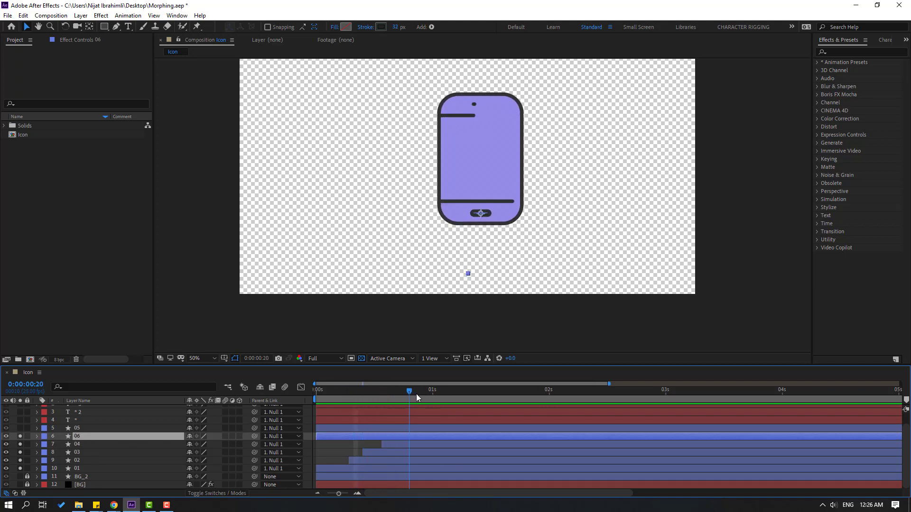
{"action": "left_click_drag", "start_coordinate": [331, 436], "coordinate": [401, 427]}
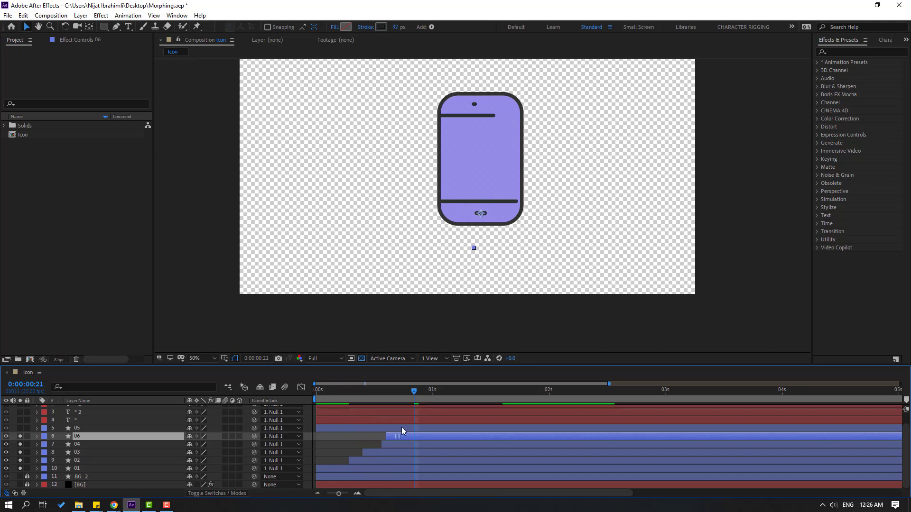
{"action": "left_click", "coordinate": [400, 392]}
{"action": "left_click_drag", "start_coordinate": [405, 394], "coordinate": [470, 395]}
{"action": "key", "text": "space"}
{"action": "key", "text": "comma"}
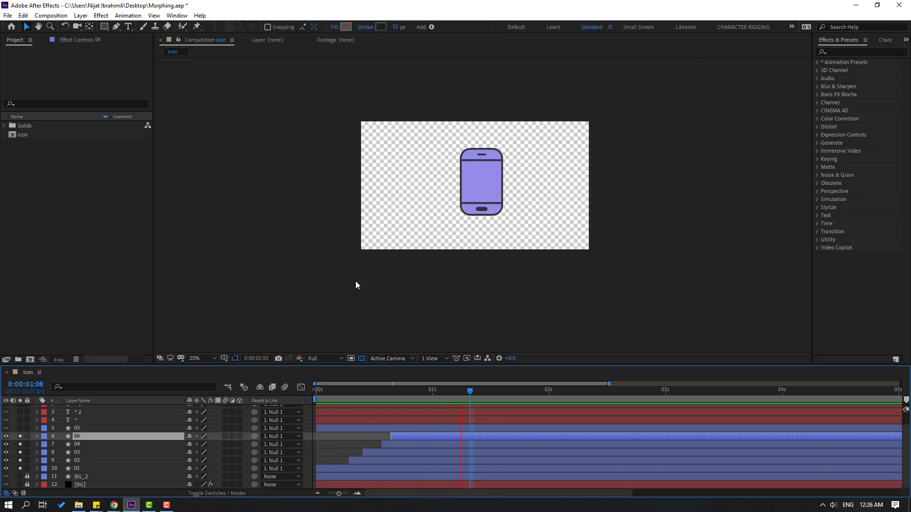
{"action": "key", "text": "comma"}
{"action": "key", "text": "space"}
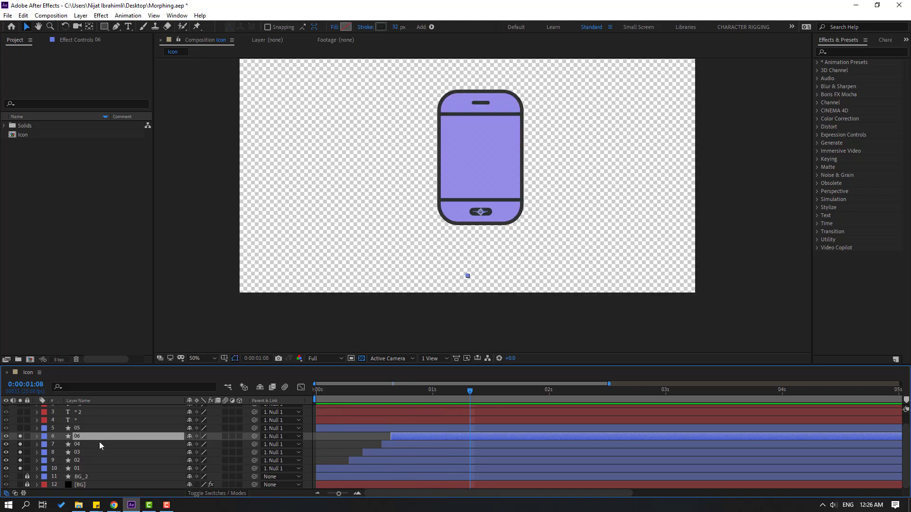
Step: Turn off Solo on all layers, review the morph, and select speech-bubble layer 05
{"action": "left_click_drag", "start_coordinate": [20, 437], "coordinate": [18, 470]}
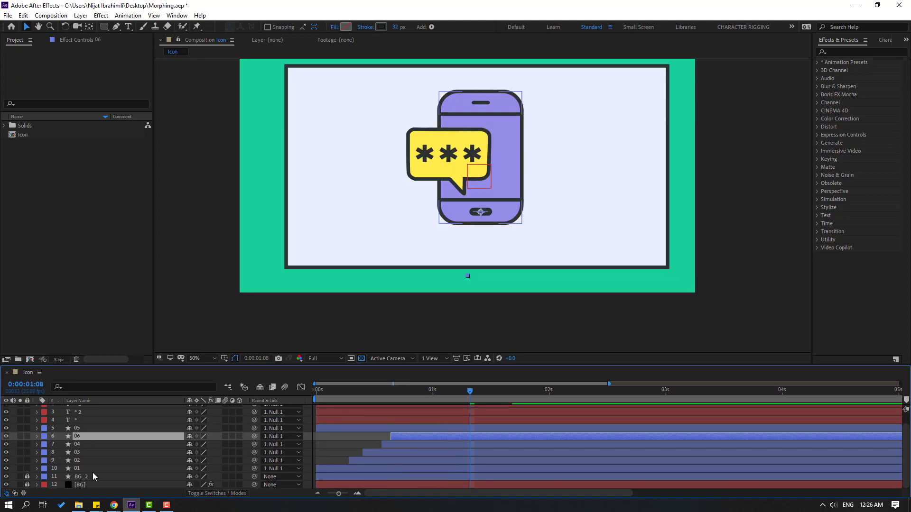
{"action": "scroll", "coordinate": [93, 473], "scroll_direction": "up", "scroll_amount": 1}
{"action": "left_click_drag", "start_coordinate": [360, 390], "coordinate": [465, 396]}
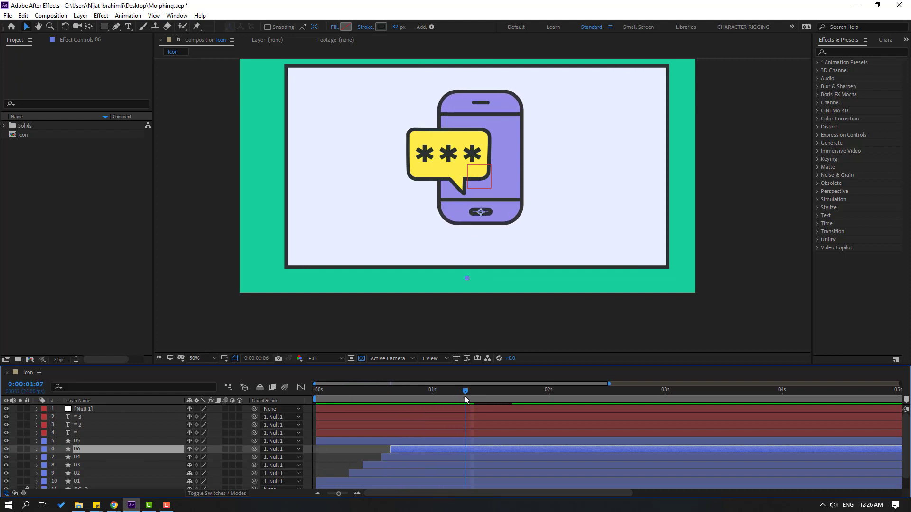
{"action": "left_click", "coordinate": [76, 442]}
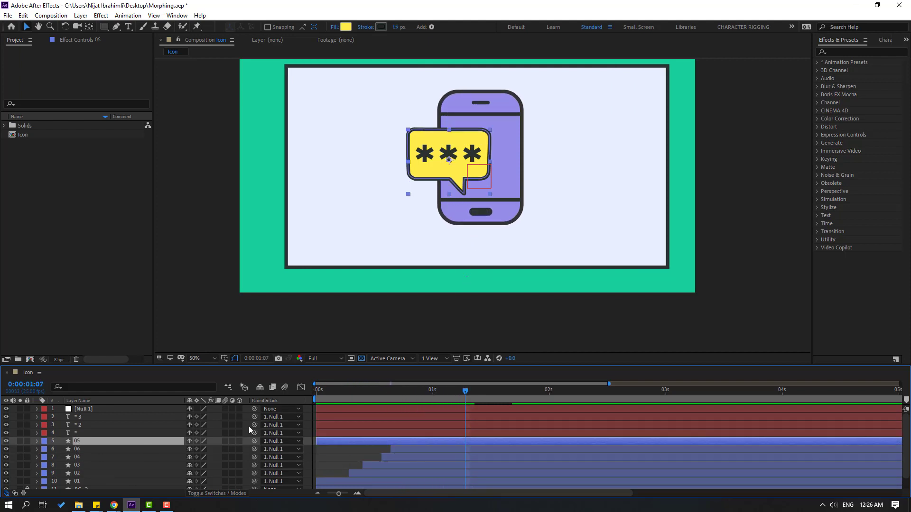
{"action": "left_click_drag", "start_coordinate": [390, 395], "coordinate": [409, 396]}
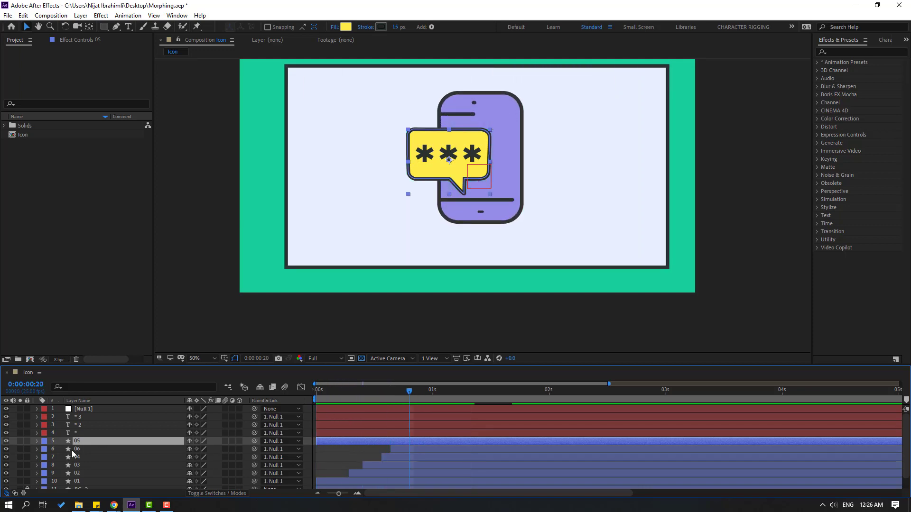
Step: Solo the speech bubble layer and move its anchor point to the bubble's tail tip
{"action": "left_click", "coordinate": [20, 441]}
{"action": "scroll", "coordinate": [435, 261], "scroll_direction": "up", "scroll_amount": 2}
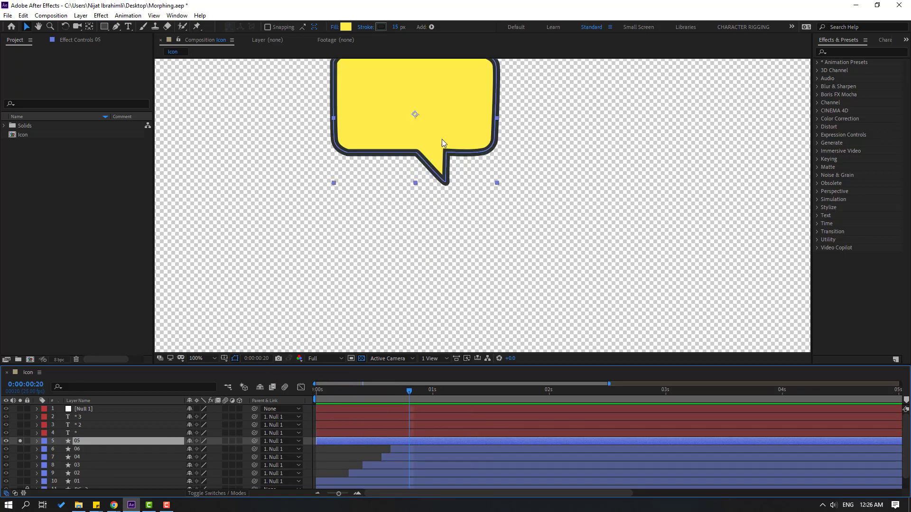
{"action": "mouse_move", "coordinate": [443, 139]}
{"action": "left_mouse_down"}
{"action": "mouse_move", "coordinate": [428, 182]}
{"action": "mouse_move", "coordinate": [433, 220]}
{"action": "left_mouse_up"}
{"action": "key", "text": "v"}
{"action": "left_click", "coordinate": [89, 27]}
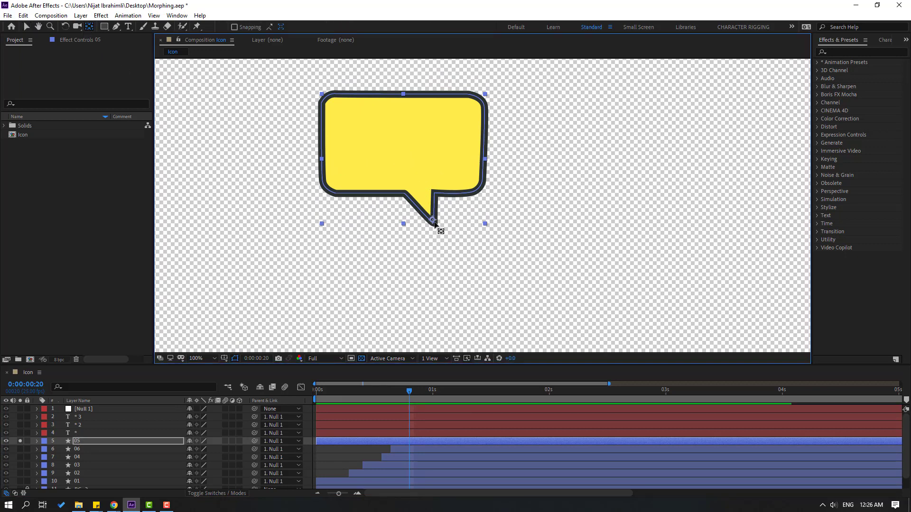
{"action": "left_click", "coordinate": [27, 28]}
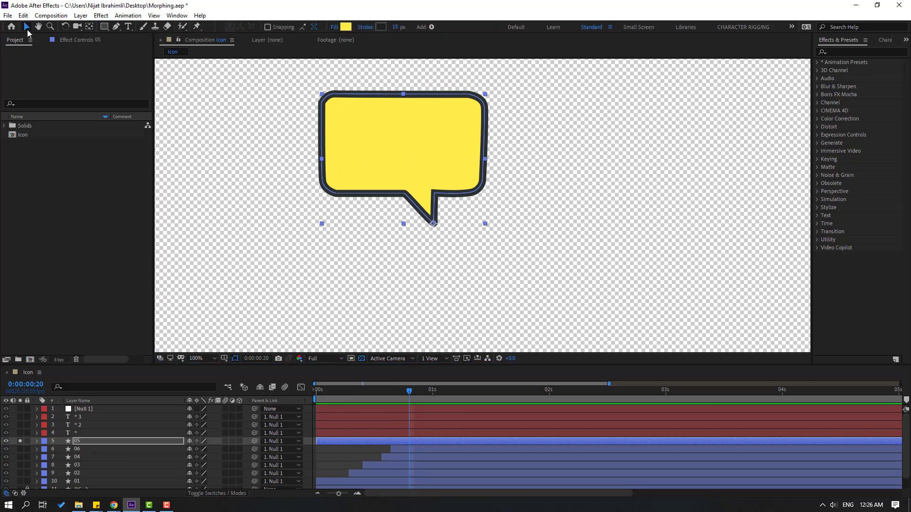
Step: Key layer 05's Scale at 0% at the first frame and 120% at 0:00:00:10
{"action": "left_click_drag", "start_coordinate": [403, 391], "coordinate": [325, 405]}
{"action": "key", "text": "s"}
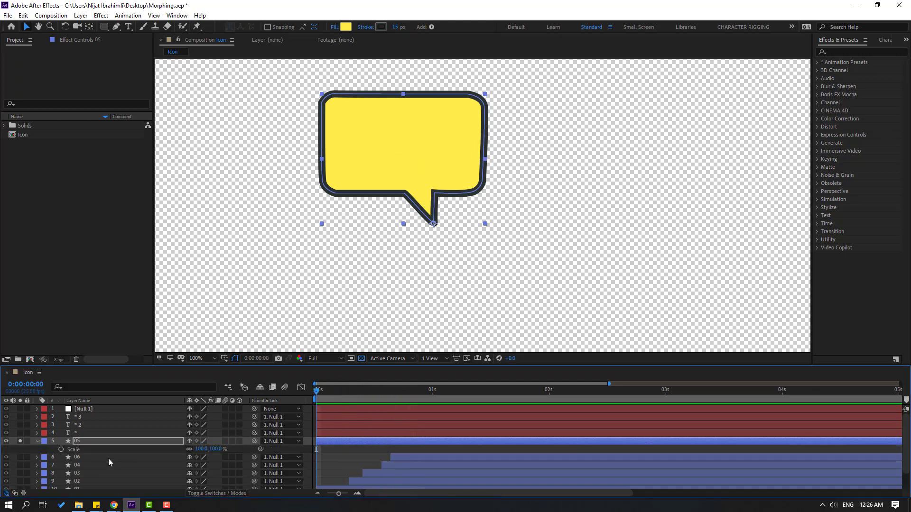
{"action": "left_click_drag", "start_coordinate": [204, 455], "coordinate": [69, 461]}
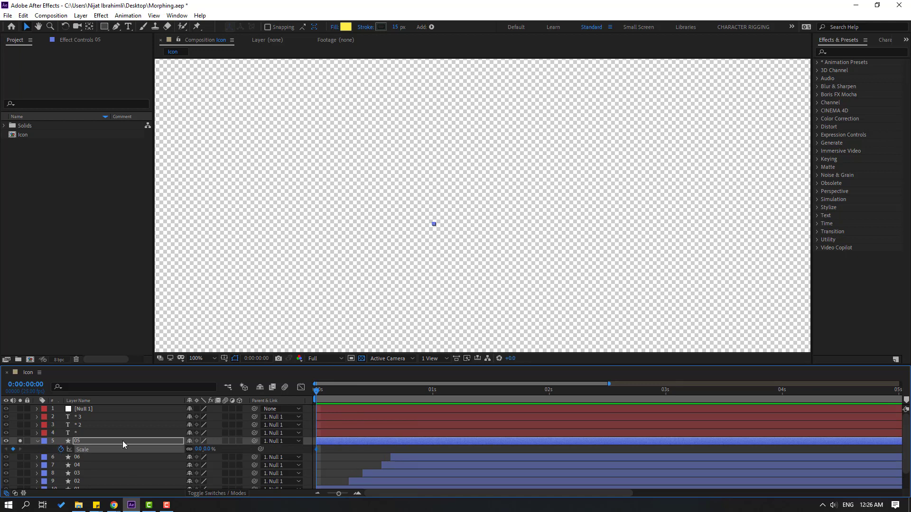
{"action": "left_click", "coordinate": [263, 360]}
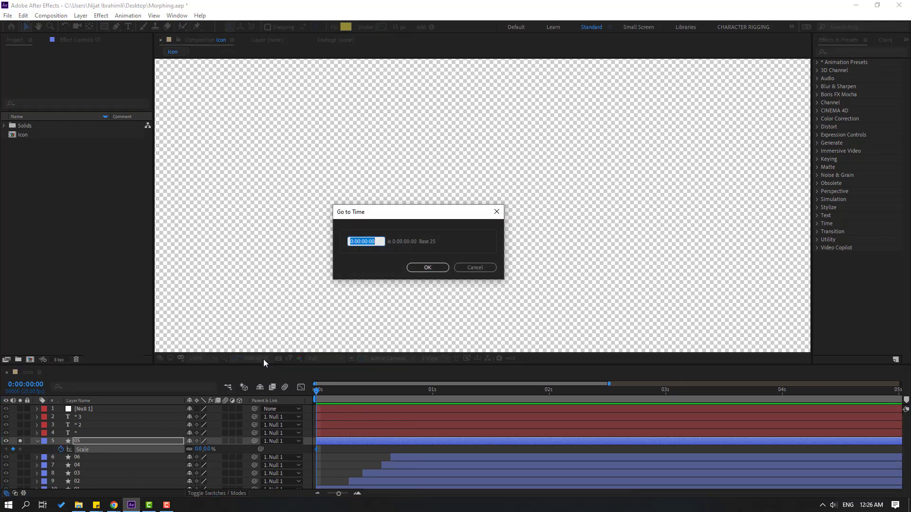
{"action": "type", "text": "+10"}
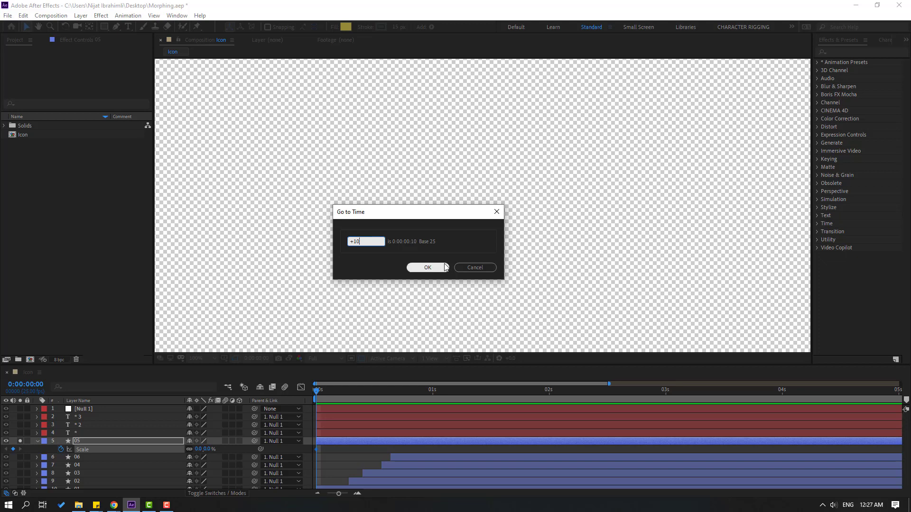
{"action": "left_click", "coordinate": [428, 267]}
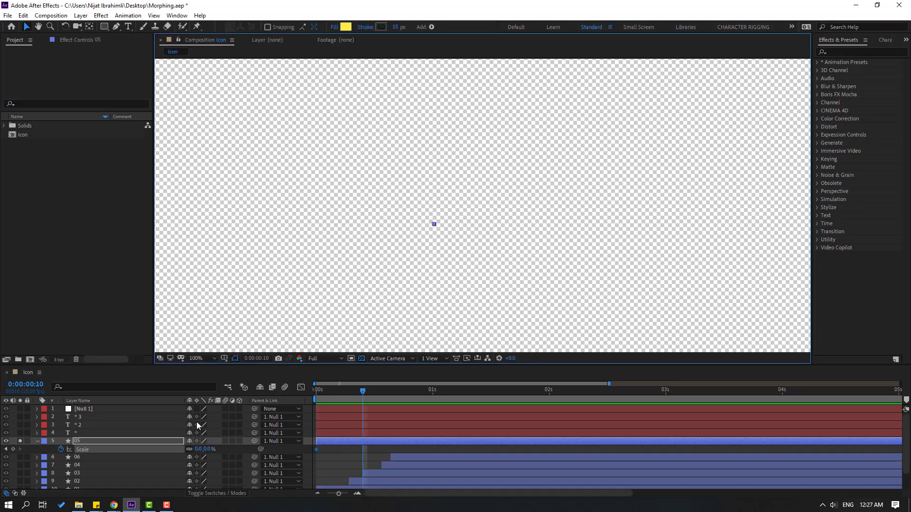
{"action": "left_click", "coordinate": [197, 449]}
{"action": "type", "text": "1"}
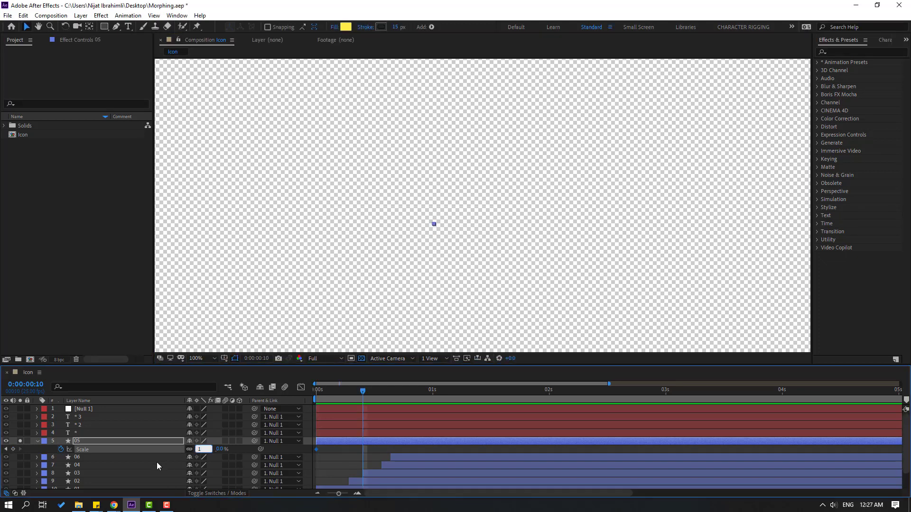
{"action": "type", "text": "20"}
{"action": "key", "text": "Return"}
Step: Add Scale keyframes of 90% at frame 20, 105% at 1:05, and 100% at 1:15
{"action": "key", "text": "shift+Page_Down"}
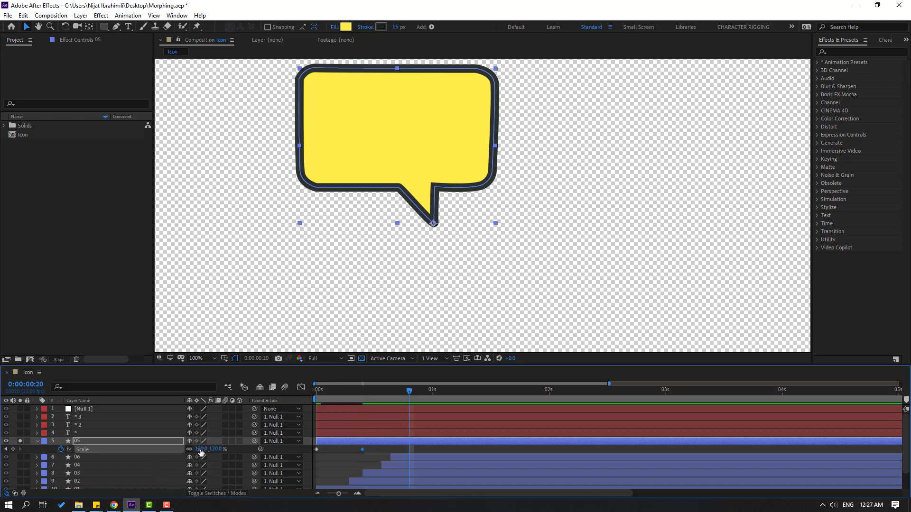
{"action": "left_click", "coordinate": [200, 450]}
{"action": "key", "text": "Return"}
{"action": "key", "text": "shift+Page_Down"}
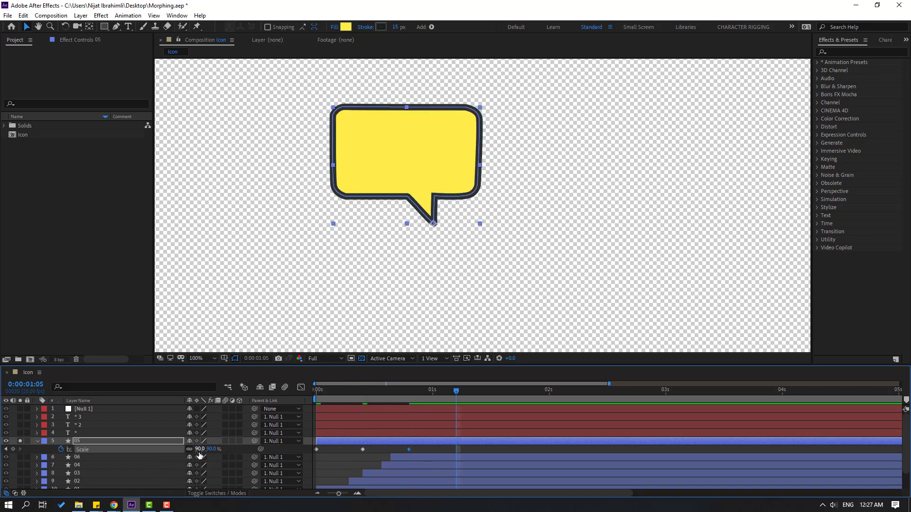
{"action": "left_click", "coordinate": [200, 449]}
{"action": "type", "text": "105"}
{"action": "key", "text": "Return"}
{"action": "key", "text": "shift+Page_Down"}
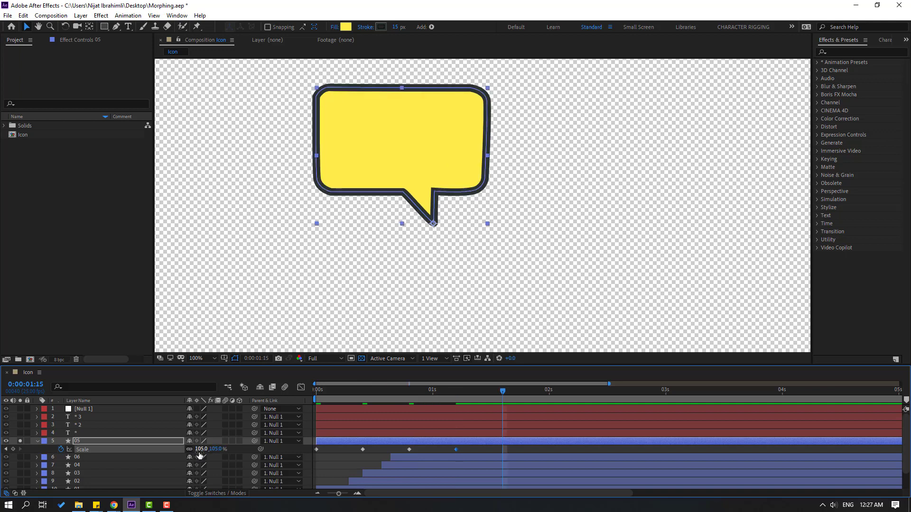
{"action": "left_click", "coordinate": [200, 449]}
{"action": "type", "text": "100"}
{"action": "key", "text": "Return"}
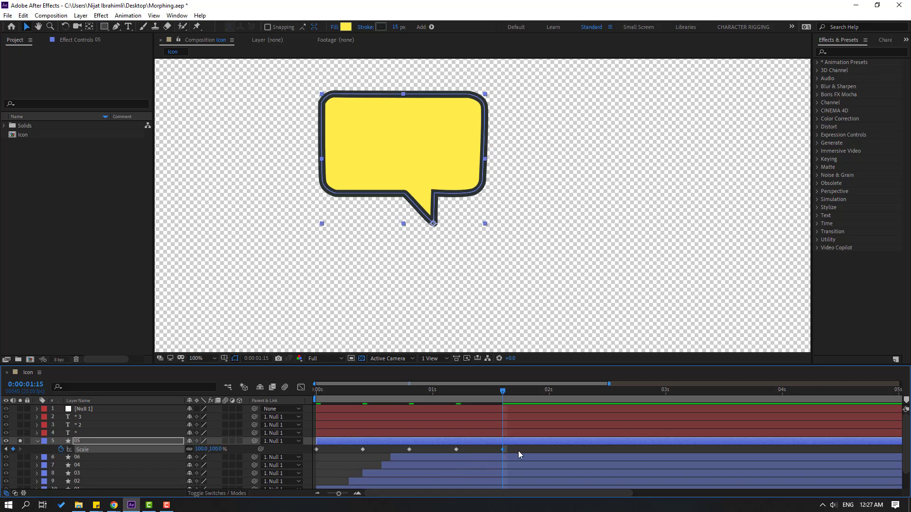
Step: Apply Easy Ease to all the bubble's Scale keyframes and review from the start
{"action": "left_click_drag", "start_coordinate": [523, 447], "coordinate": [290, 454]}
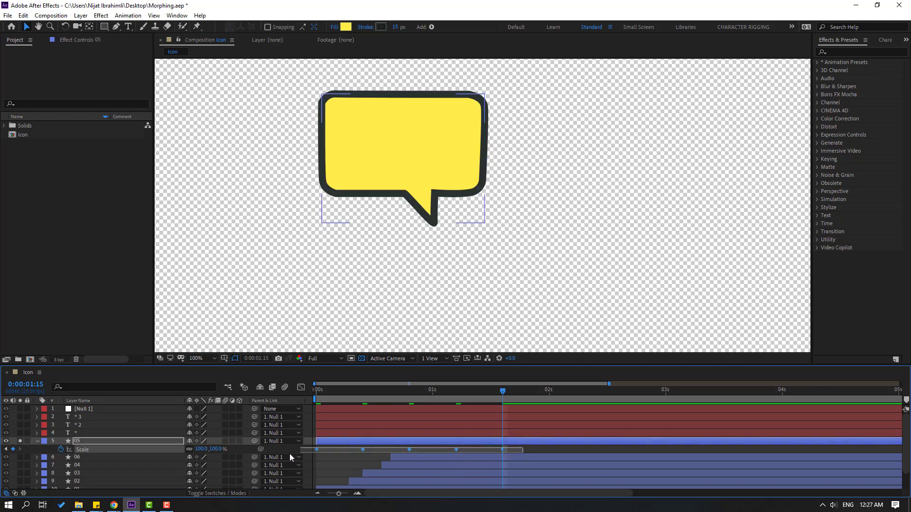
{"action": "right_click", "coordinate": [316, 450]}
{"action": "mouse_move", "coordinate": [327, 447]}
{"action": "left_click", "coordinate": [496, 380]}
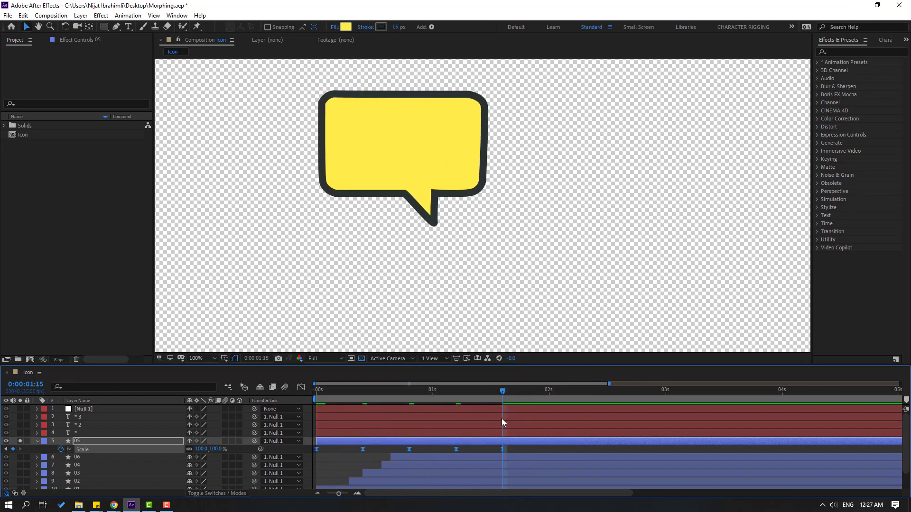
{"action": "key", "text": "space"}
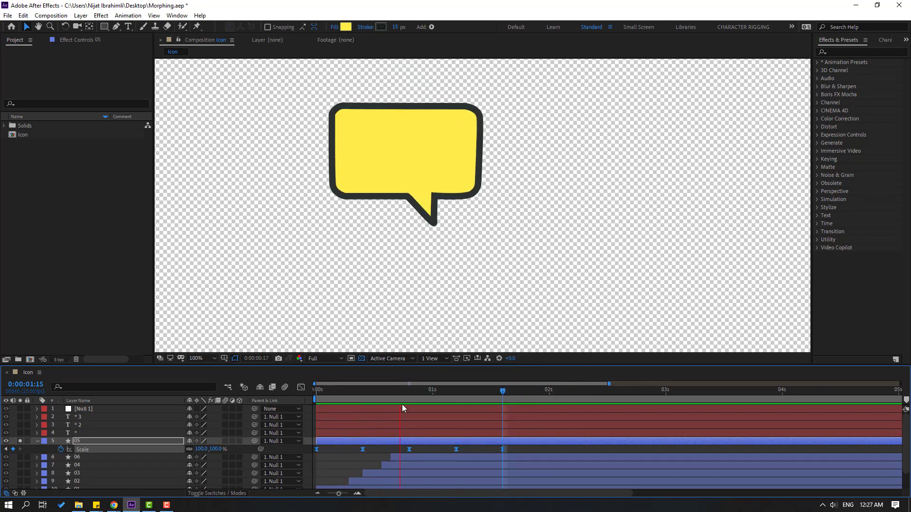
{"action": "left_click", "coordinate": [408, 392]}
{"action": "left_click_drag", "start_coordinate": [398, 397], "coordinate": [306, 401]}
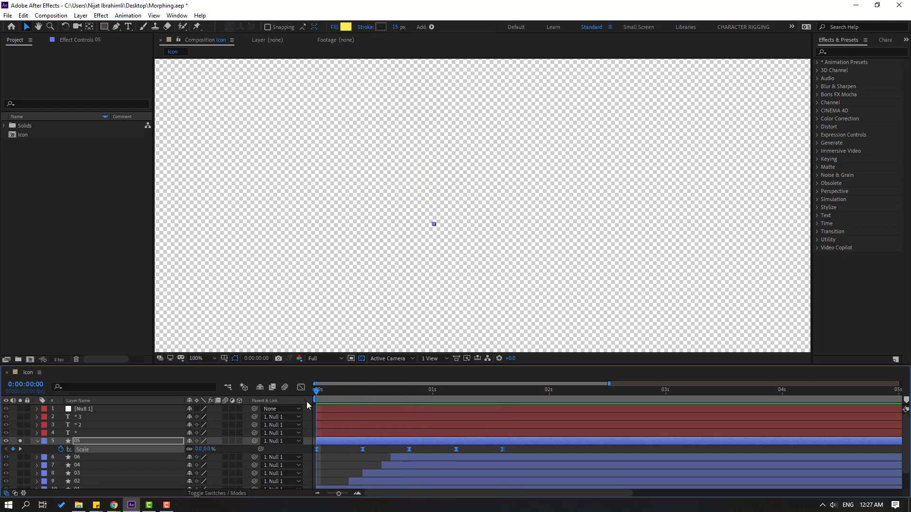
Step: Enable Rotation keyframing on layer 05 and set the starting angle to -50°
{"action": "key", "text": "shift+r"}
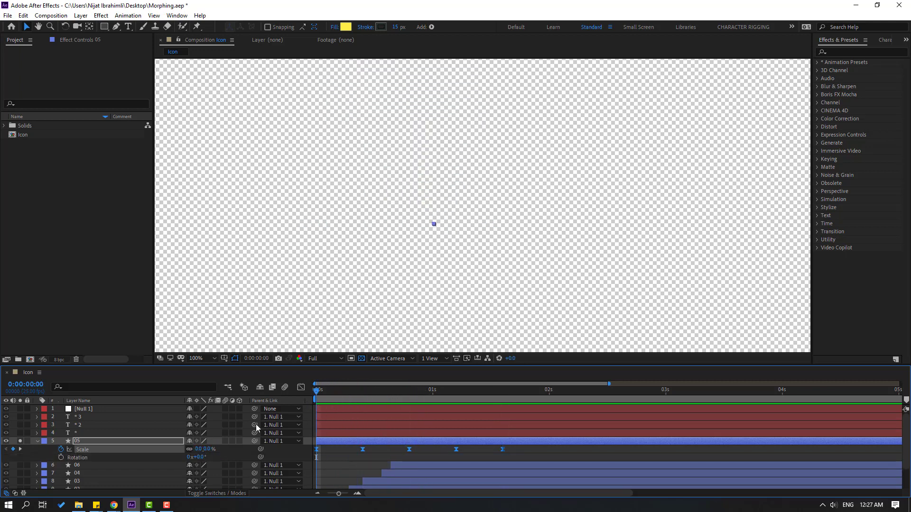
{"action": "left_click", "coordinate": [60, 457]}
{"action": "left_click", "coordinate": [198, 457]}
{"action": "type", "text": "-"}
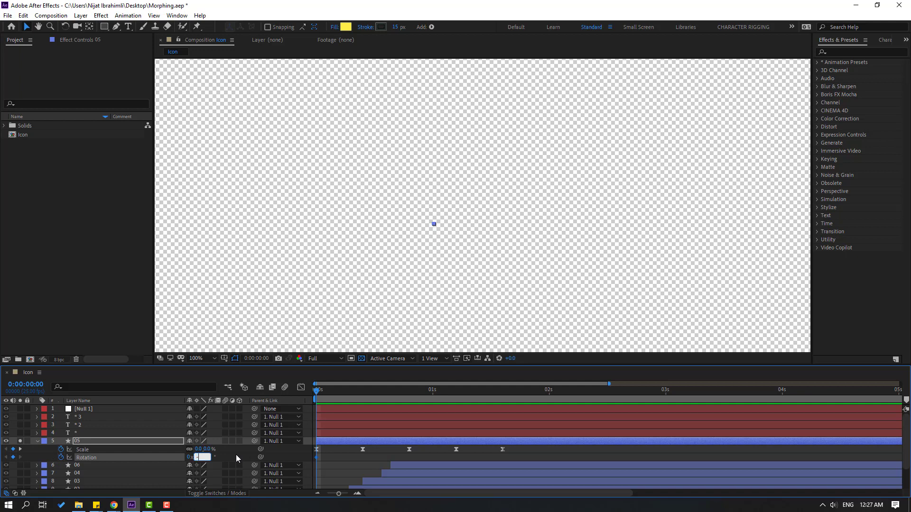
{"action": "type", "text": "25"}
{"action": "key", "text": "Return"}
{"action": "left_click_drag", "start_coordinate": [316, 393], "coordinate": [360, 394]}
{"action": "key", "text": "Home"}
{"action": "left_click", "coordinate": [207, 457]}
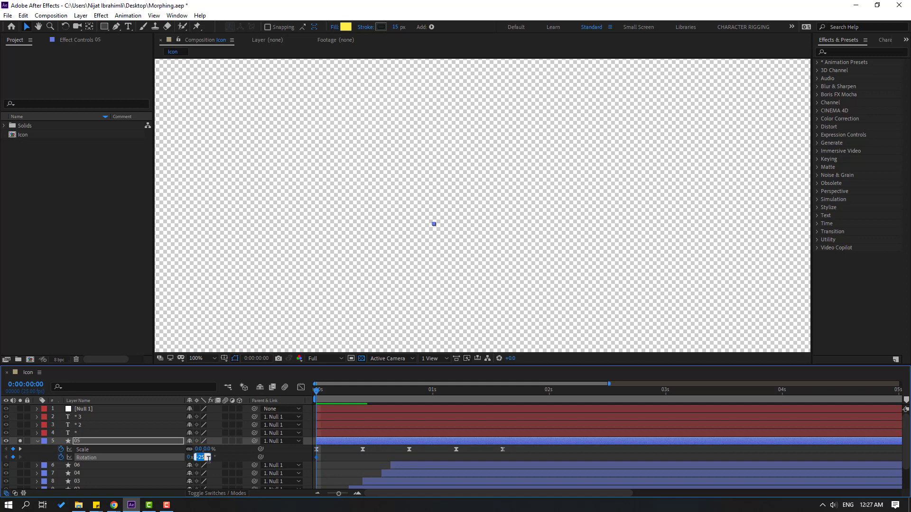
{"action": "type", "text": "-50"}
{"action": "key", "text": "Return"}
{"action": "key", "text": "space"}
{"action": "key", "text": "space"}
{"action": "left_click_drag", "start_coordinate": [335, 394], "coordinate": [363, 398]}
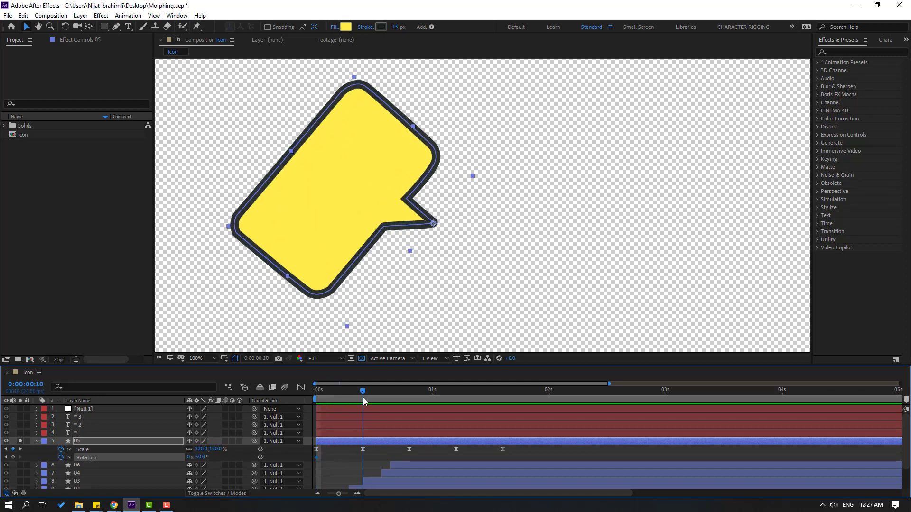
Step: Key the bubble's Rotation at 25° at frame 10, -10° at frame 20, and 5° at 1:05
{"action": "left_click", "coordinate": [204, 458]}
{"action": "type", "text": "25"}
{"action": "key", "text": "Return"}
{"action": "left_click_drag", "start_coordinate": [368, 390], "coordinate": [409, 392]}
{"action": "left_click", "coordinate": [201, 457]}
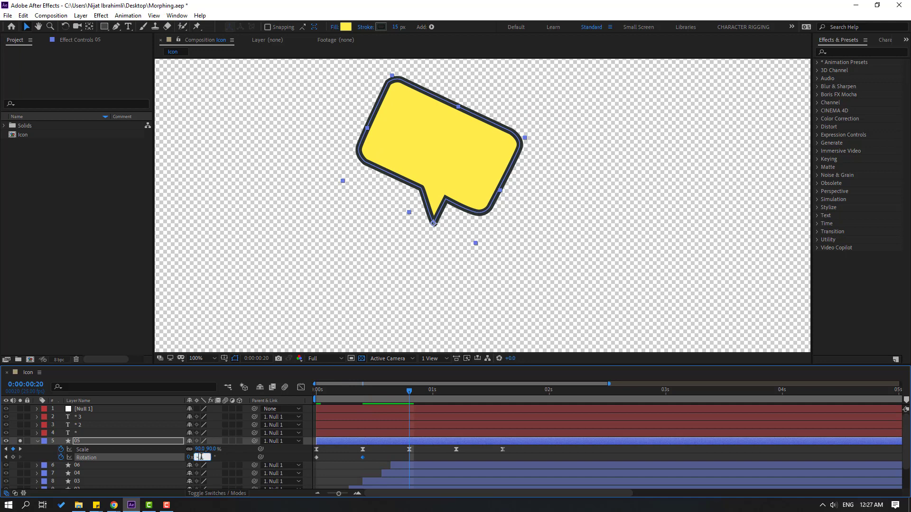
{"action": "type", "text": "-10"}
{"action": "key", "text": "Return"}
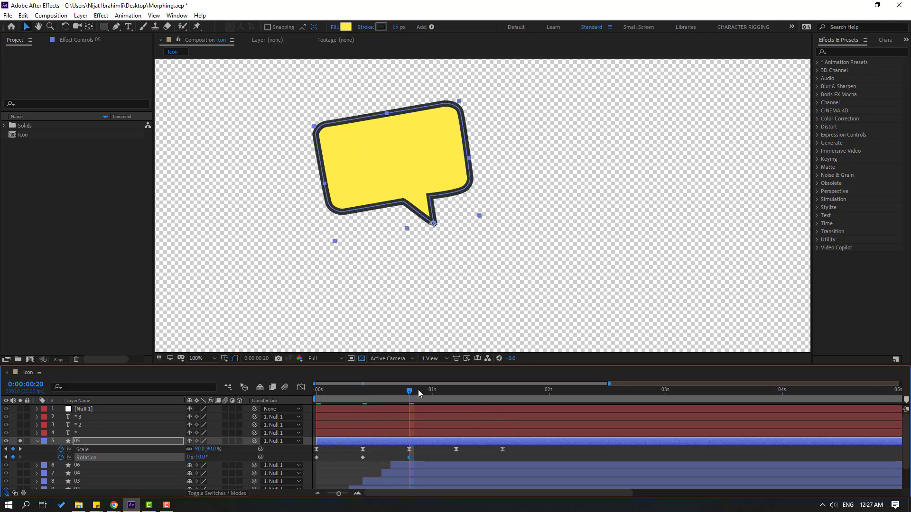
{"action": "left_click_drag", "start_coordinate": [418, 393], "coordinate": [457, 390]}
{"action": "left_click", "coordinate": [202, 457]}
{"action": "type", "text": "5"}
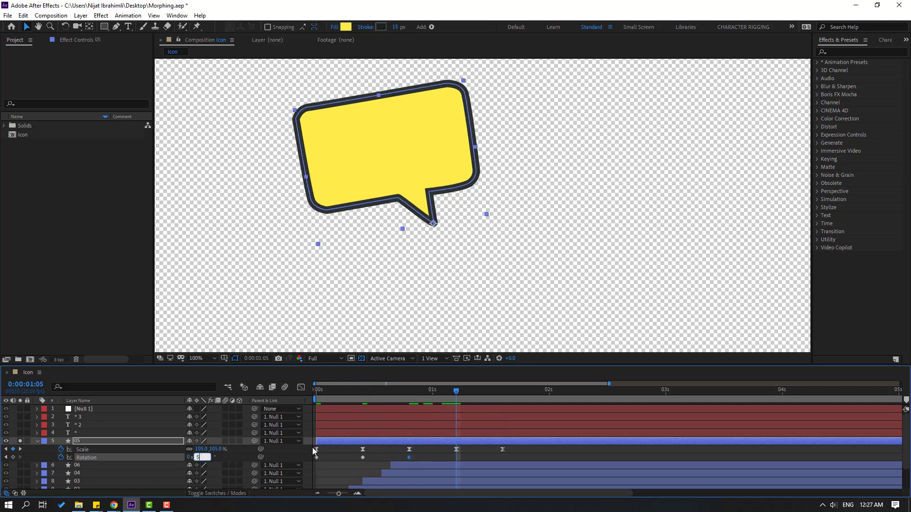
{"action": "key", "text": "Return"}
Step: Key Rotation 0° at 1:15 and apply Easy Ease In to all Rotation keyframes
{"action": "left_click", "coordinate": [502, 393]}
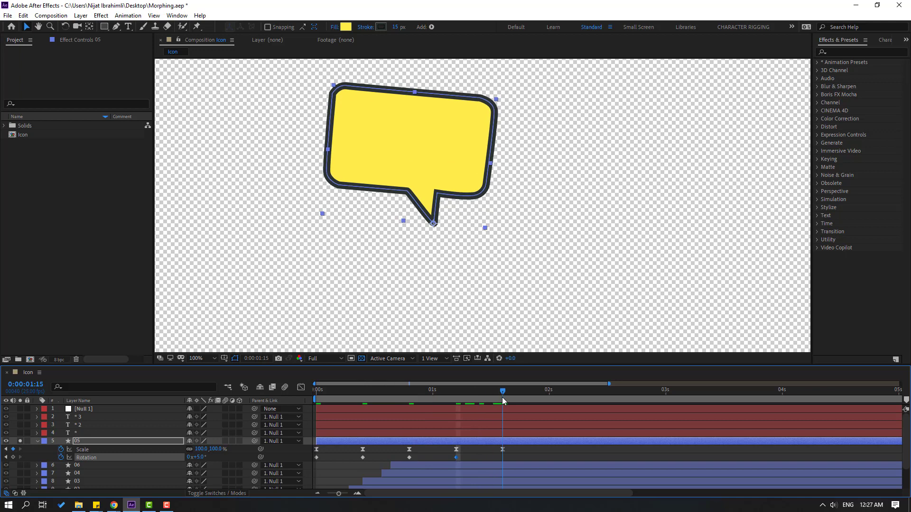
{"action": "left_click", "coordinate": [202, 457]}
{"action": "type", "text": "0"}
{"action": "key", "text": "Return"}
{"action": "left_click_drag", "start_coordinate": [516, 459], "coordinate": [314, 459]}
{"action": "right_click", "coordinate": [315, 458]}
{"action": "mouse_move", "coordinate": [375, 450]}
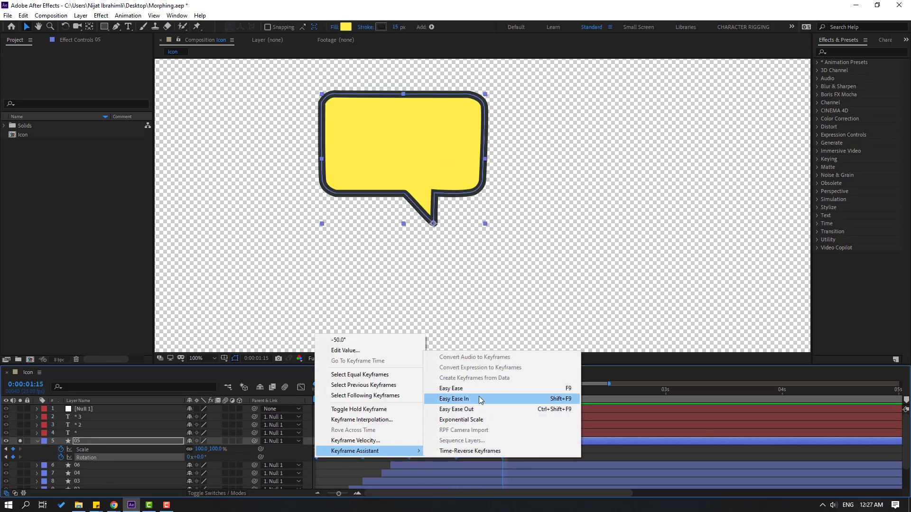
{"action": "left_click", "coordinate": [480, 400]}
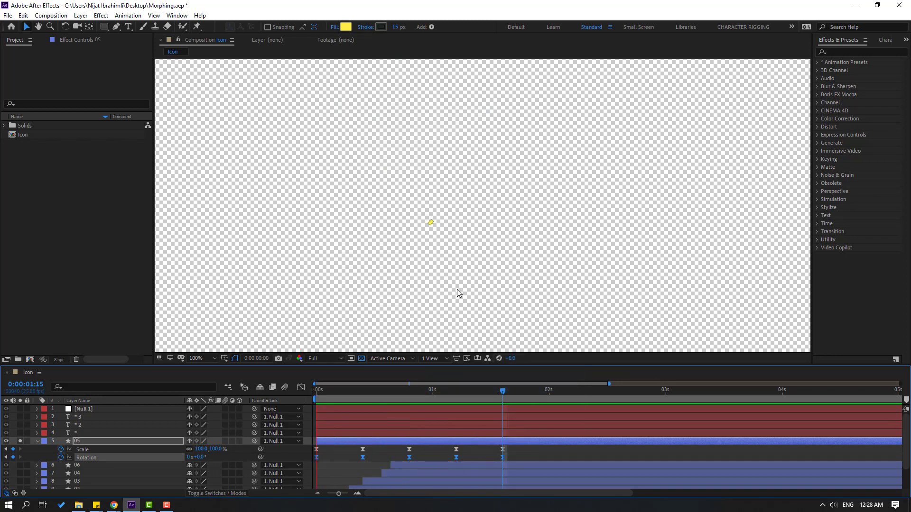
Step: Unsolo layer 05, move its bar later so the bubble pops in after the phone, and preview
{"action": "scroll", "coordinate": [471, 288], "scroll_direction": "down", "scroll_amount": 4}
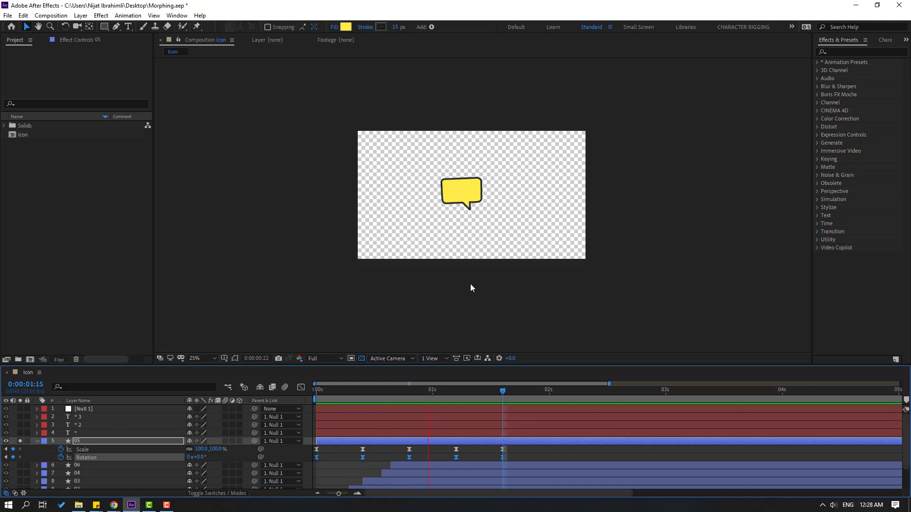
{"action": "scroll", "coordinate": [472, 295], "scroll_direction": "up", "scroll_amount": 2}
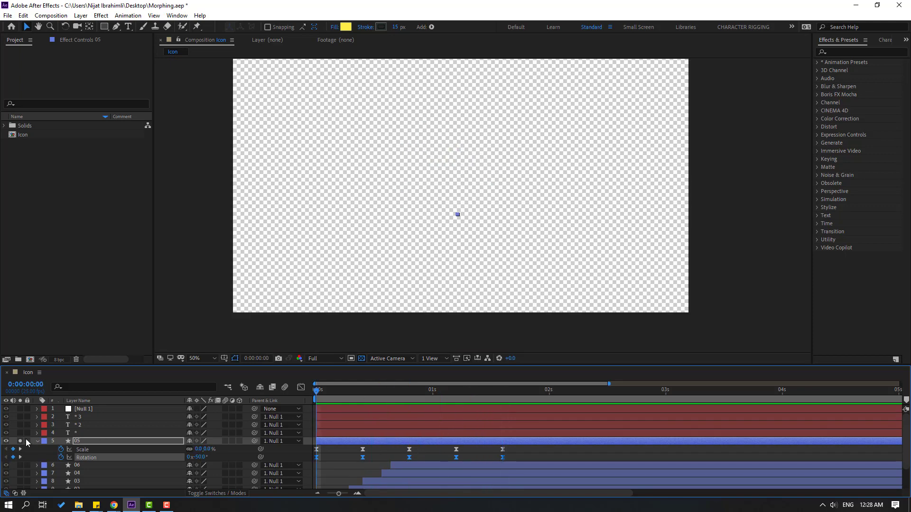
{"action": "left_click", "coordinate": [20, 441]}
{"action": "left_click_drag", "start_coordinate": [320, 391], "coordinate": [395, 391]}
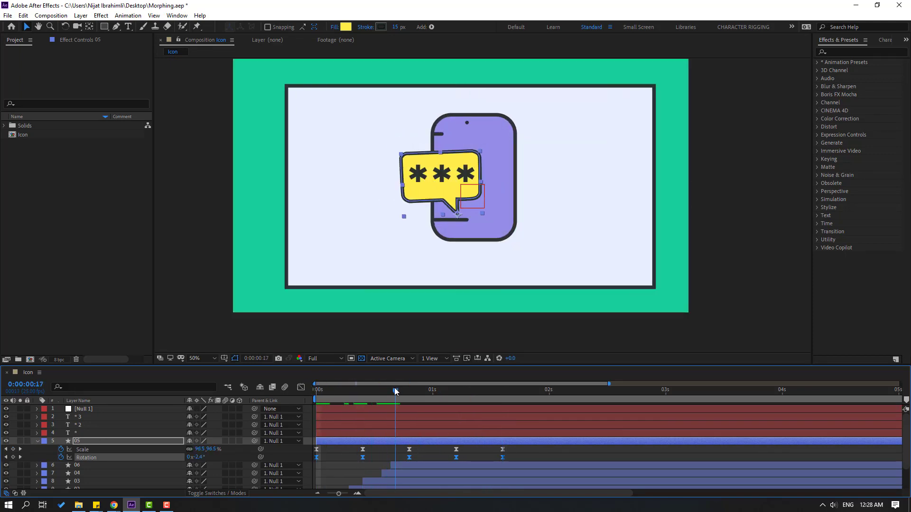
{"action": "left_click_drag", "start_coordinate": [330, 443], "coordinate": [400, 441]}
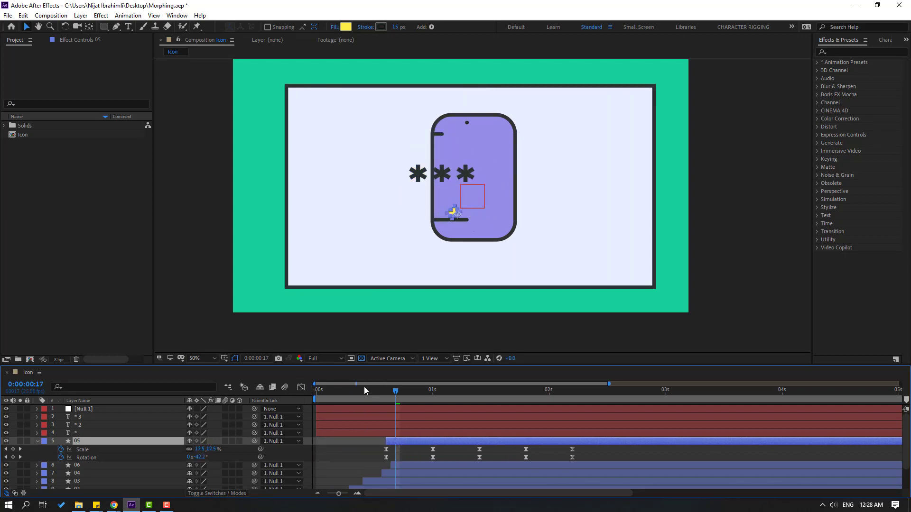
{"action": "left_click_drag", "start_coordinate": [365, 390], "coordinate": [654, 398]}
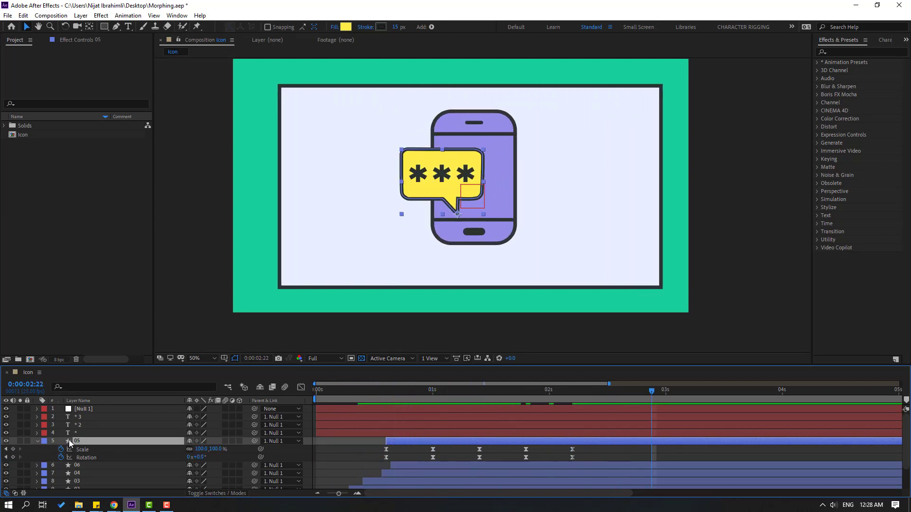
Step: Select asterisk text layers 2, 3 and 4 together
{"action": "left_click", "coordinate": [82, 433]}
{"action": "left_click", "coordinate": [85, 425], "text": "ctrl"}
{"action": "left_click", "coordinate": [83, 424], "text": "ctrl"}
{"action": "left_click", "coordinate": [79, 423], "text": "ctrl"}
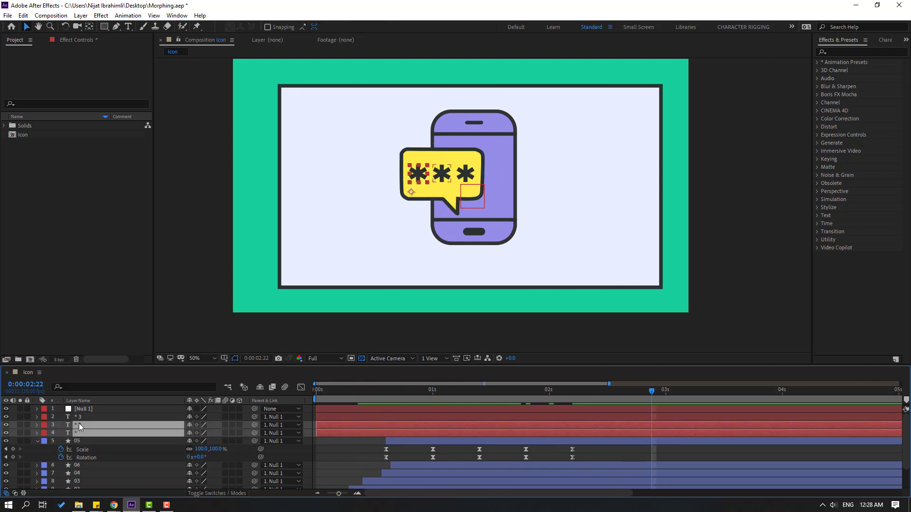
{"action": "left_click", "coordinate": [80, 417], "text": "ctrl"}
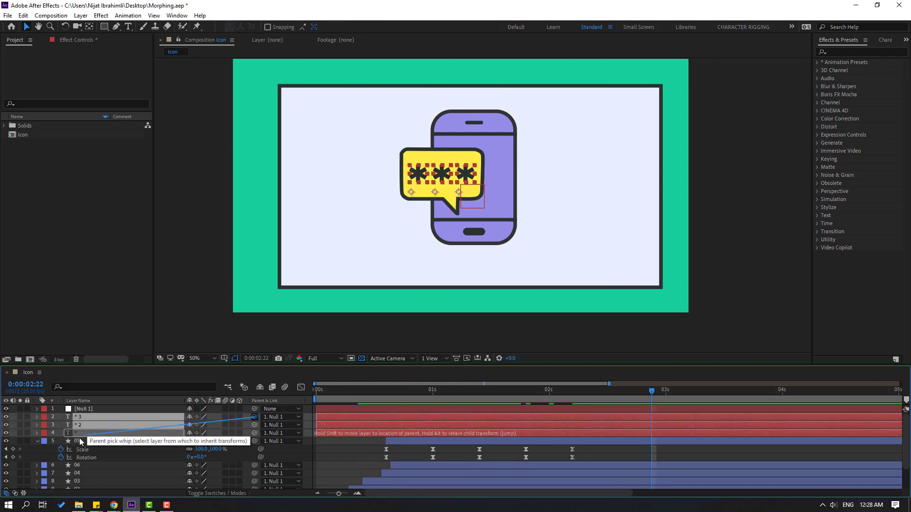
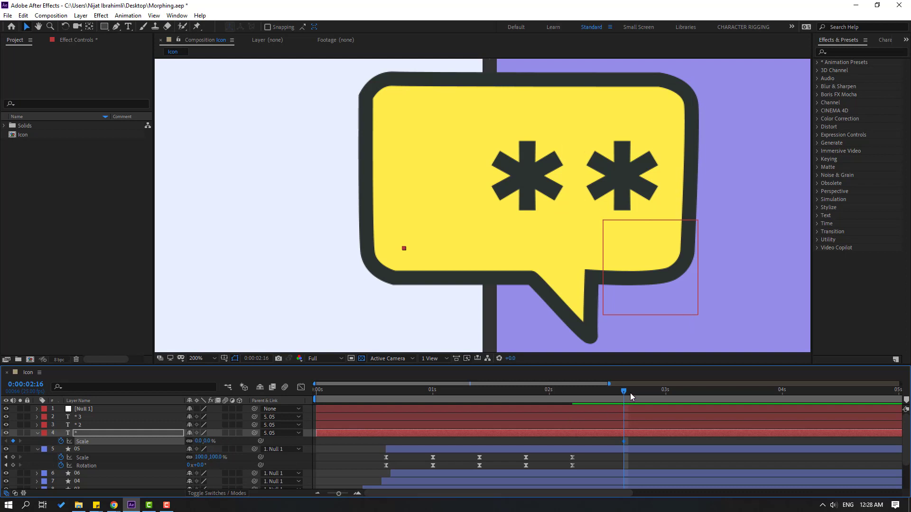
Step: Key the first asterisk's Scale at 110% at 3:01, 95% at 3:11 and 100% at 3:21
{"action": "key", "text": "shift+Page_Down"}
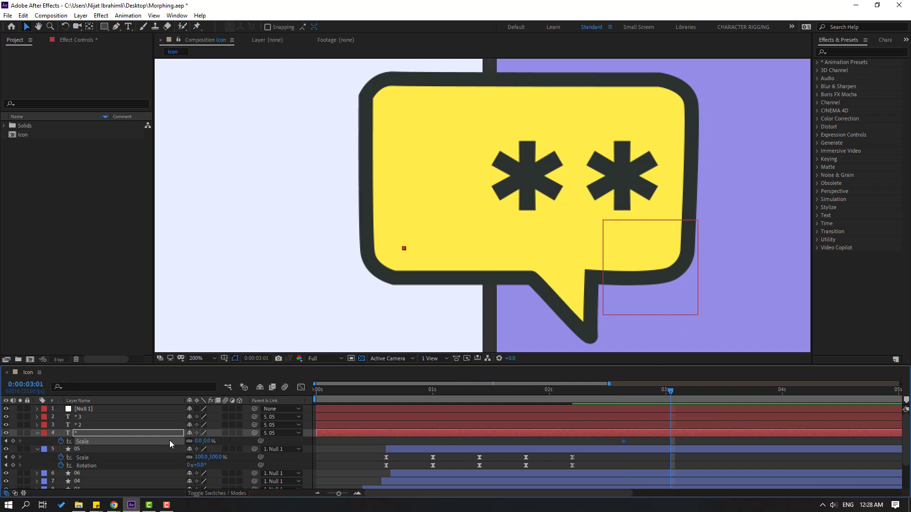
{"action": "left_click", "coordinate": [198, 441]}
{"action": "type", "text": "110"}
{"action": "key", "text": "Return"}
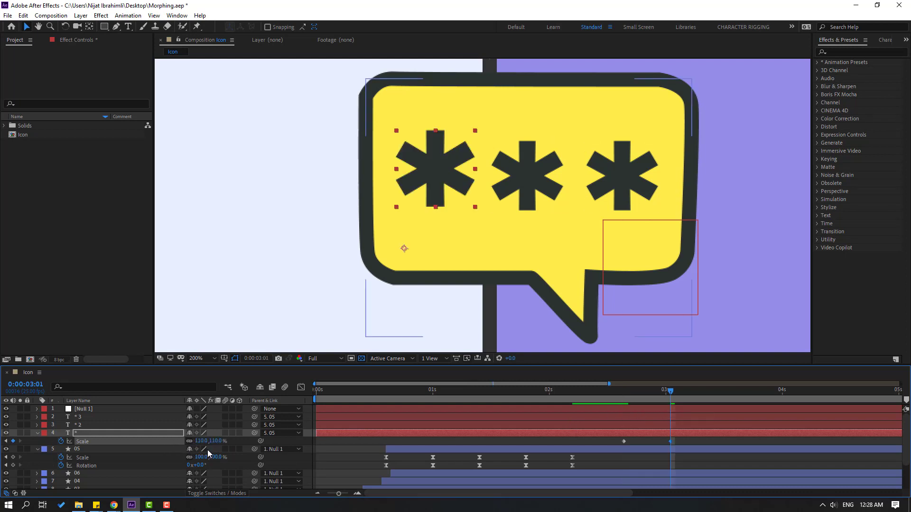
{"action": "key", "text": "shift+Page_Down"}
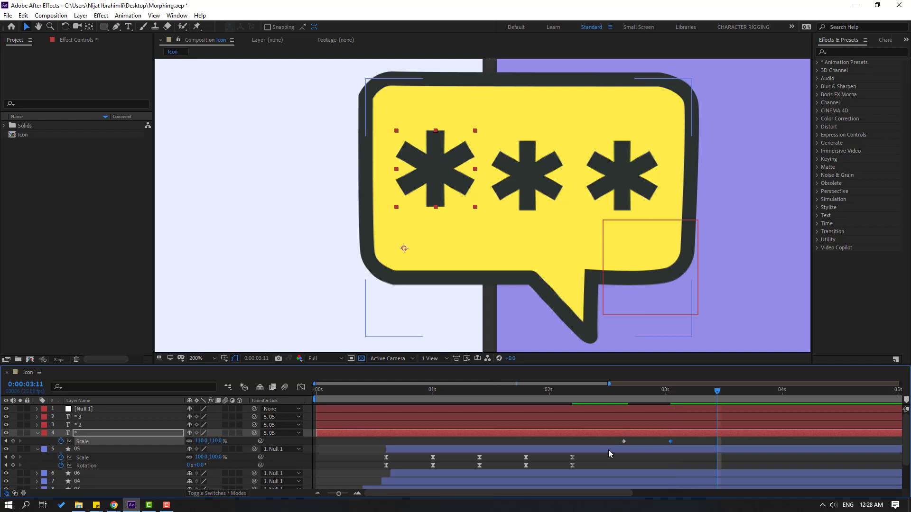
{"action": "left_click", "coordinate": [203, 442]}
{"action": "type", "text": "95"}
{"action": "key", "text": "Return"}
{"action": "key", "text": "shift+Page_Down"}
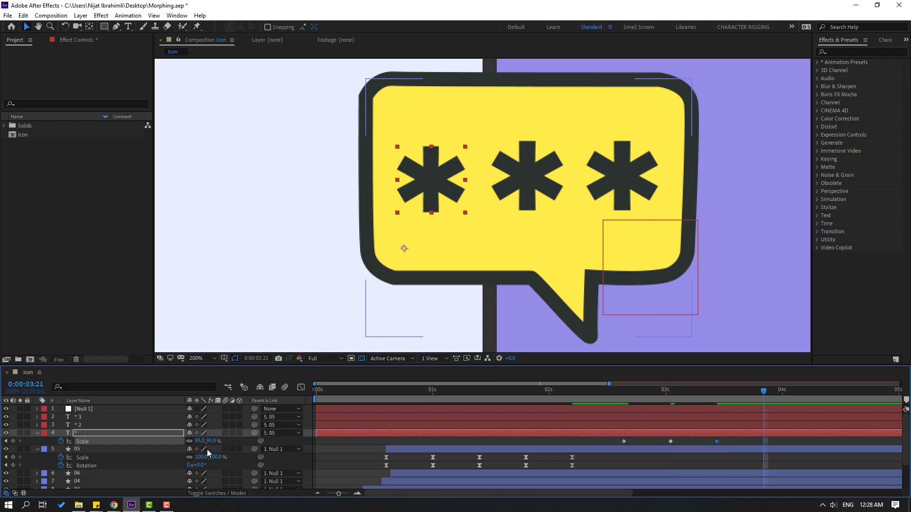
{"action": "left_click", "coordinate": [199, 442]}
{"action": "type", "text": "100"}
{"action": "key", "text": "Return"}
Step: Apply Easy Ease to all four Scale keyframes
{"action": "left_click_drag", "start_coordinate": [766, 446], "coordinate": [625, 445]}
{"action": "right_click", "coordinate": [624, 443]}
{"action": "mouse_move", "coordinate": [664, 432]}
{"action": "left_click", "coordinate": [754, 405]}
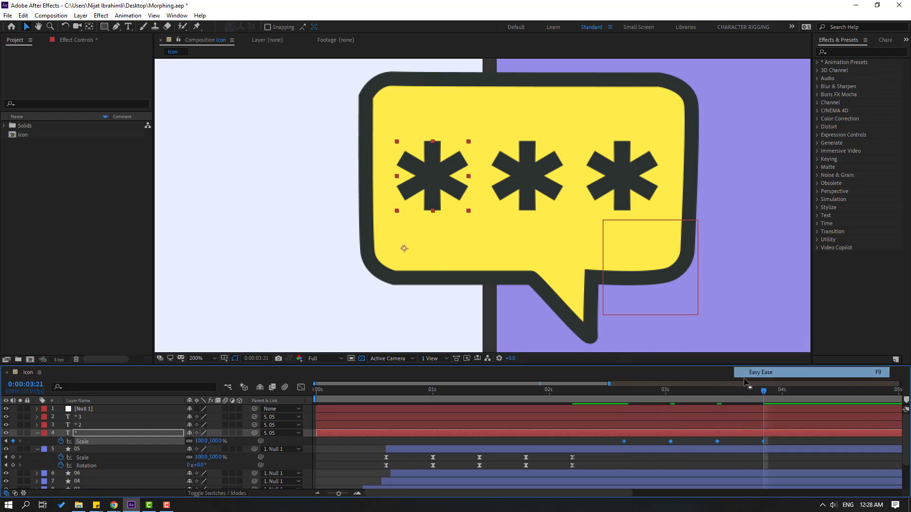
Step: Preview the pop, then centre the first asterisk's anchor point with Ctrl+Alt+Home
{"action": "left_click_drag", "start_coordinate": [312, 399], "coordinate": [613, 400]}
{"action": "key", "text": "space"}
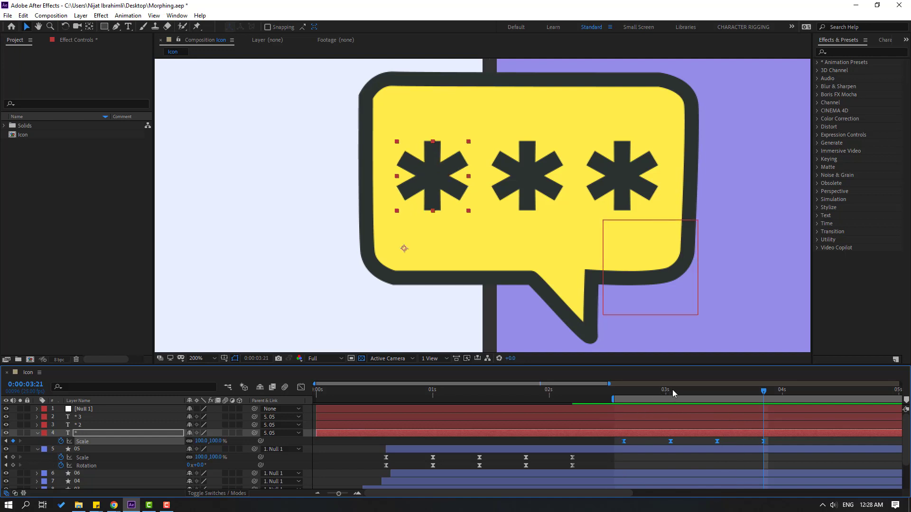
{"action": "left_click_drag", "start_coordinate": [674, 390], "coordinate": [787, 390]}
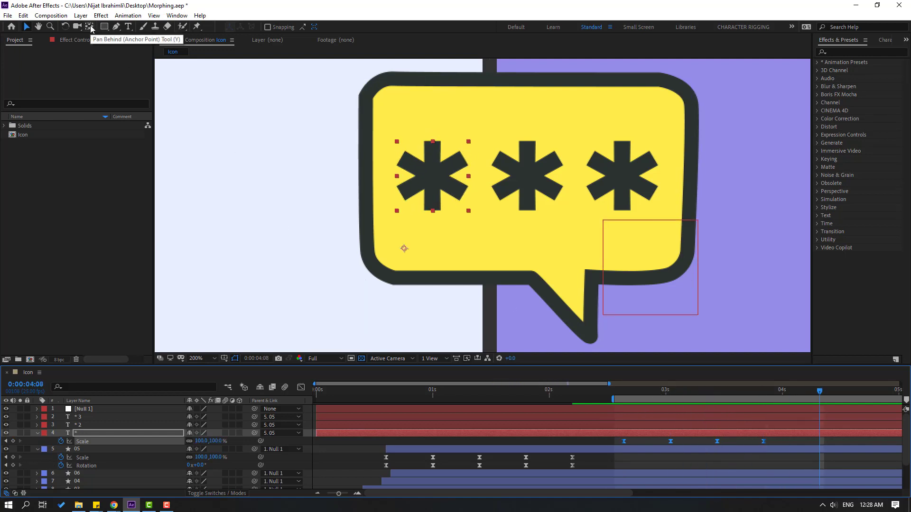
{"action": "key", "text": "ctrl+alt+Home"}
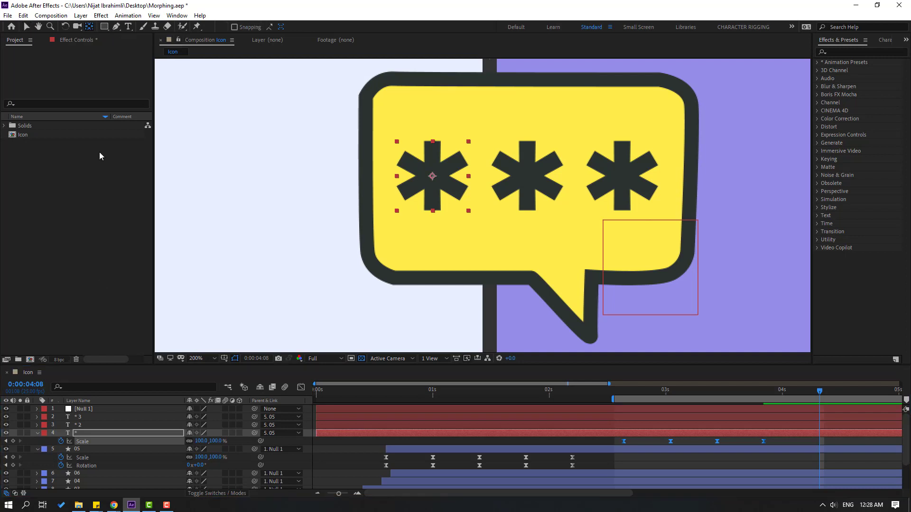
Step: Centre the anchor points of asterisk layers *2 and *3 on their shapes
{"action": "left_click", "coordinate": [85, 425]}
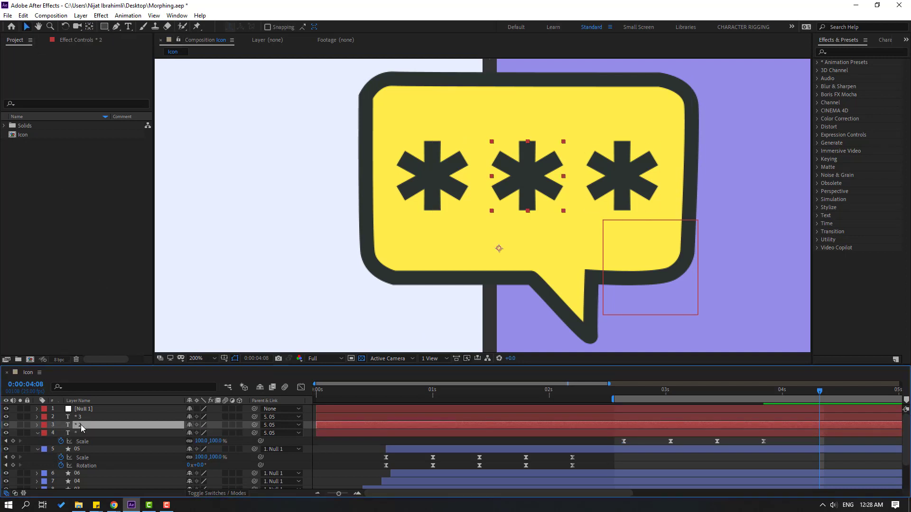
{"action": "left_click", "coordinate": [85, 416], "text": "ctrl"}
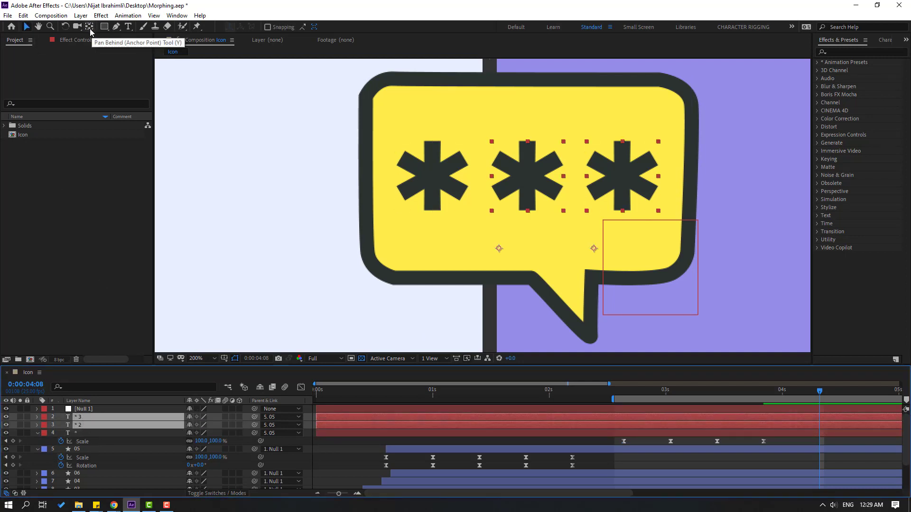
{"action": "left_click", "coordinate": [91, 30]}
{"action": "key", "text": "ctrl+alt+Home"}
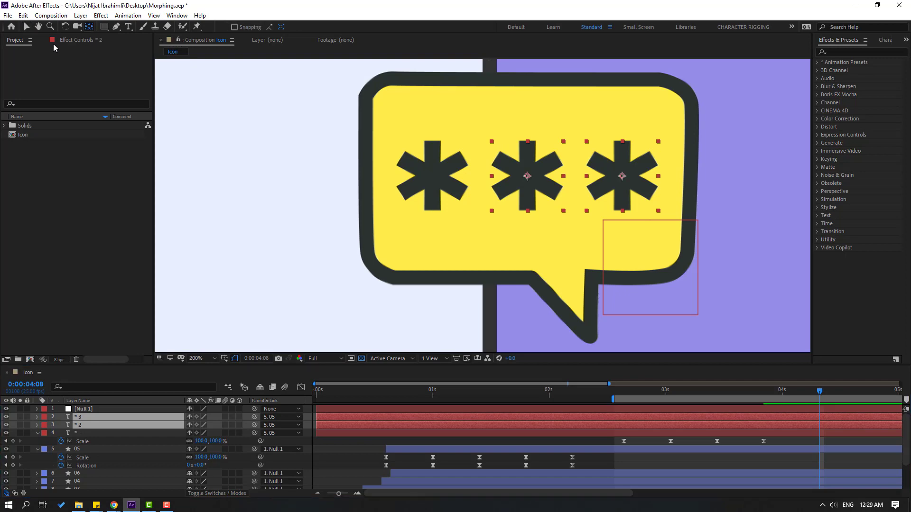
{"action": "left_click", "coordinate": [27, 30]}
Step: Paste the first asterisk's four Scale keyframes onto asterisks *2 and *3, then preview
{"action": "left_click_drag", "start_coordinate": [776, 441], "coordinate": [616, 447]}
{"action": "left_click", "coordinate": [636, 425]}
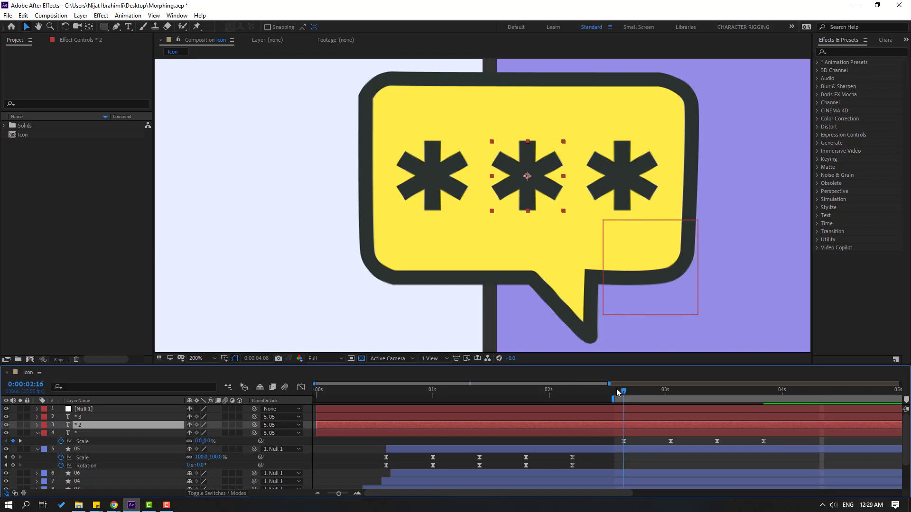
{"action": "left_click", "coordinate": [78, 417], "text": "ctrl"}
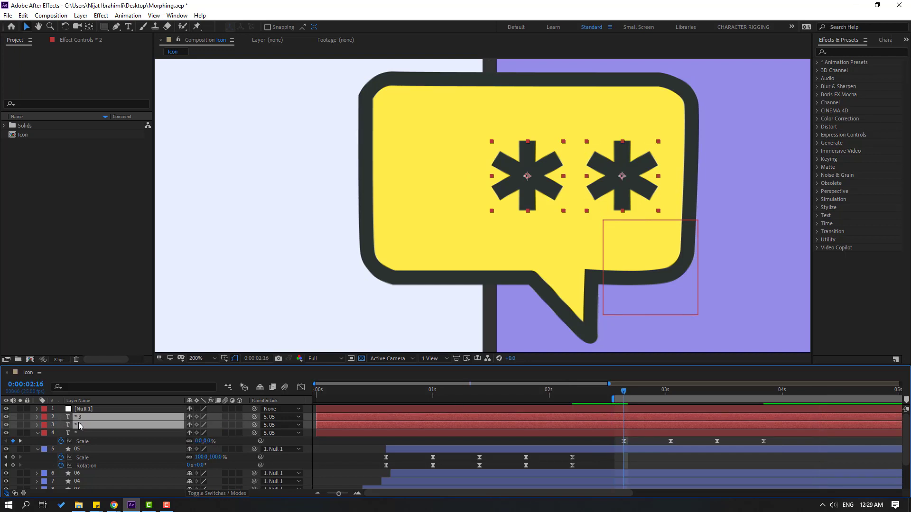
{"action": "key", "text": "space"}
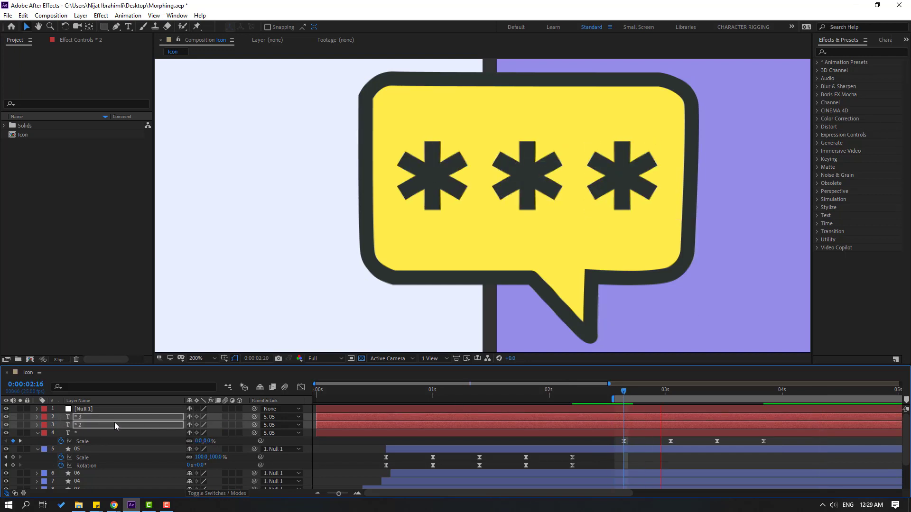
{"action": "key", "text": "space"}
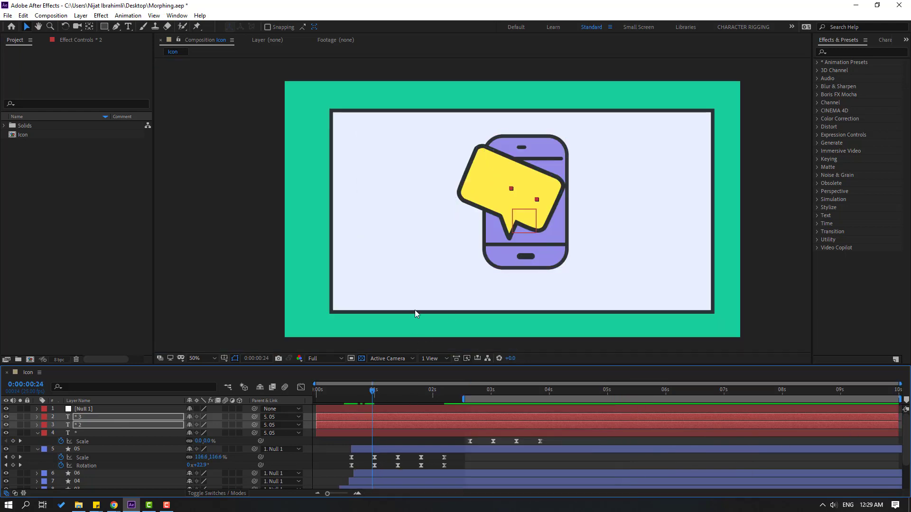
Step: Move the first asterisk's Scale keys to start at 1:08 and the second's near 1s
{"action": "left_click_drag", "start_coordinate": [354, 394], "coordinate": [395, 393]}
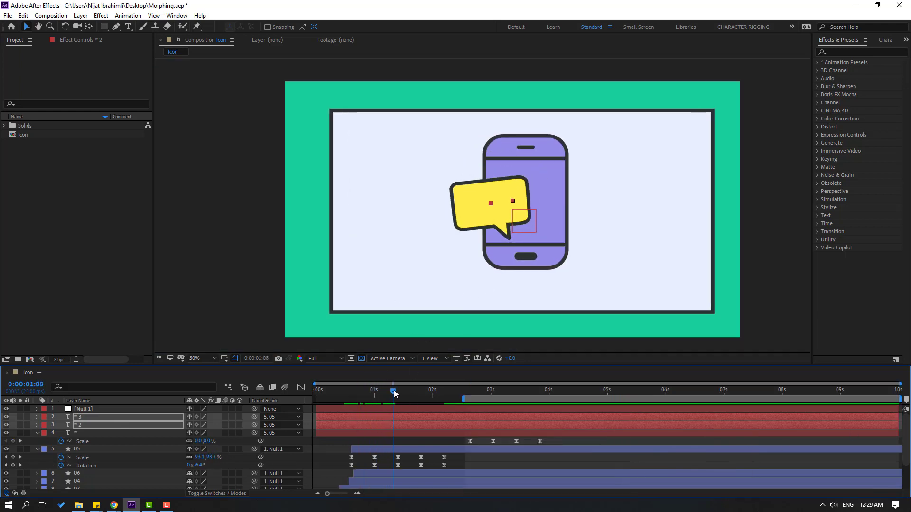
{"action": "left_click_drag", "start_coordinate": [564, 445], "coordinate": [393, 448]}
{"action": "left_click", "coordinate": [459, 426]}
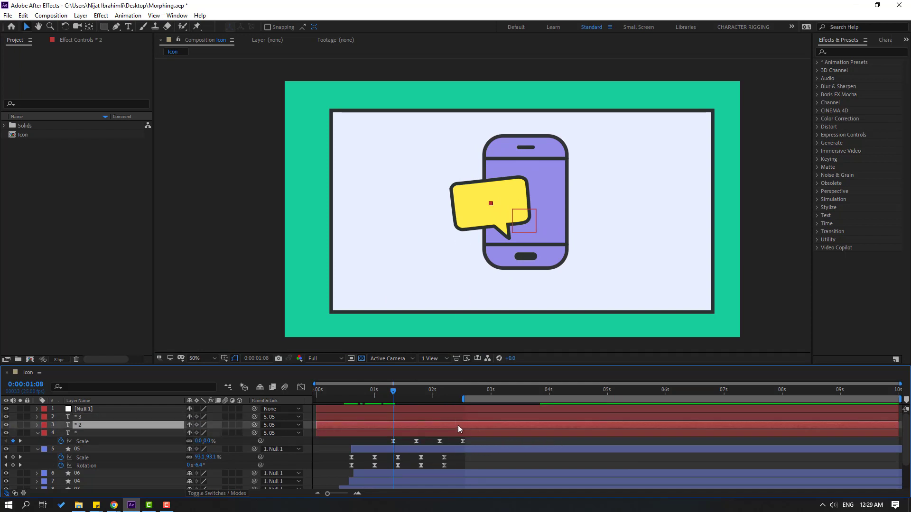
{"action": "left_click", "coordinate": [69, 418], "text": "shift"}
{"action": "key", "text": "s"}
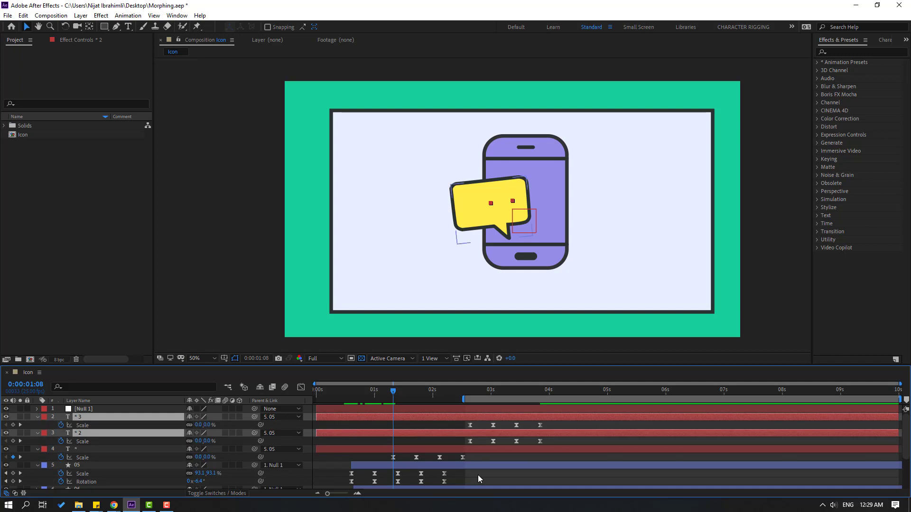
{"action": "left_click_drag", "start_coordinate": [551, 445], "coordinate": [397, 447]}
{"action": "left_click_drag", "start_coordinate": [548, 429], "coordinate": [411, 429]}
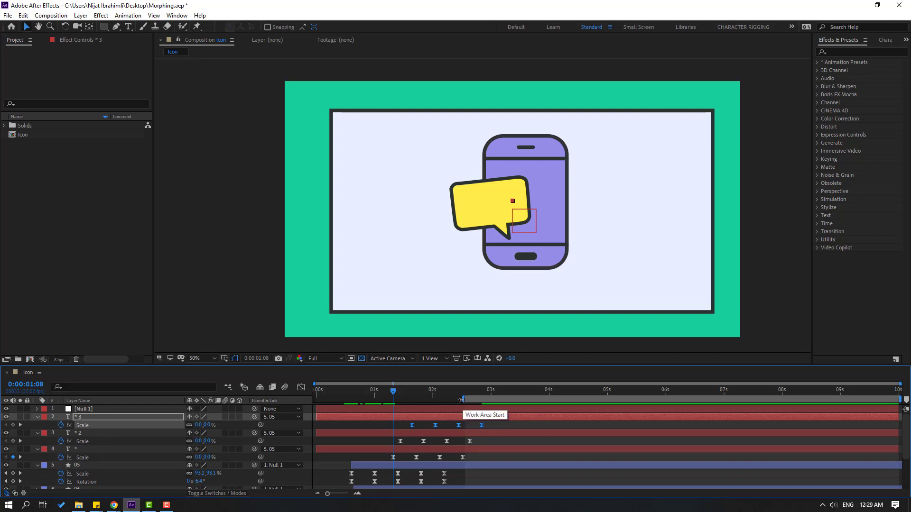
Step: Start the third asterisk's pop after the second, preview, and shift all keys slightly earlier
{"action": "left_click_drag", "start_coordinate": [463, 401], "coordinate": [360, 411]}
{"action": "key", "text": "space"}
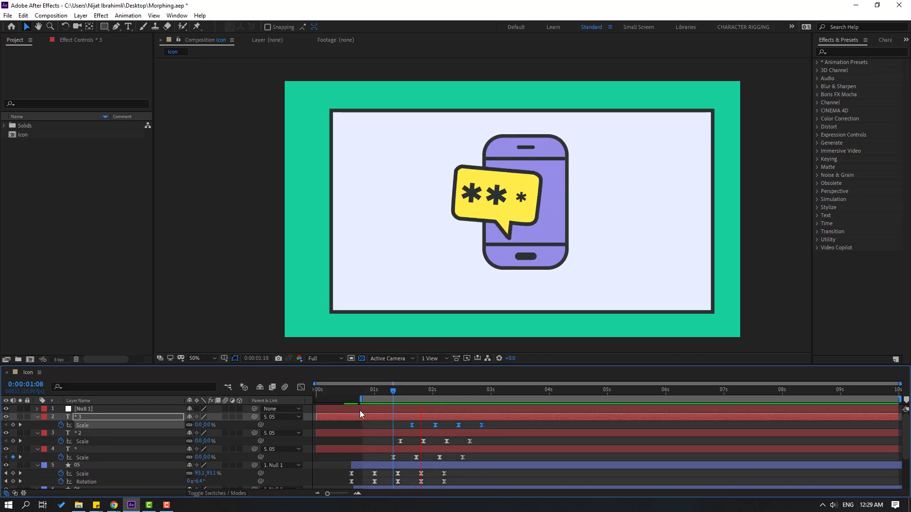
{"action": "key", "text": "space"}
{"action": "left_click_drag", "start_coordinate": [494, 424], "coordinate": [372, 460]}
{"action": "key", "text": "space"}
{"action": "key", "text": "space"}
{"action": "key", "text": "space"}
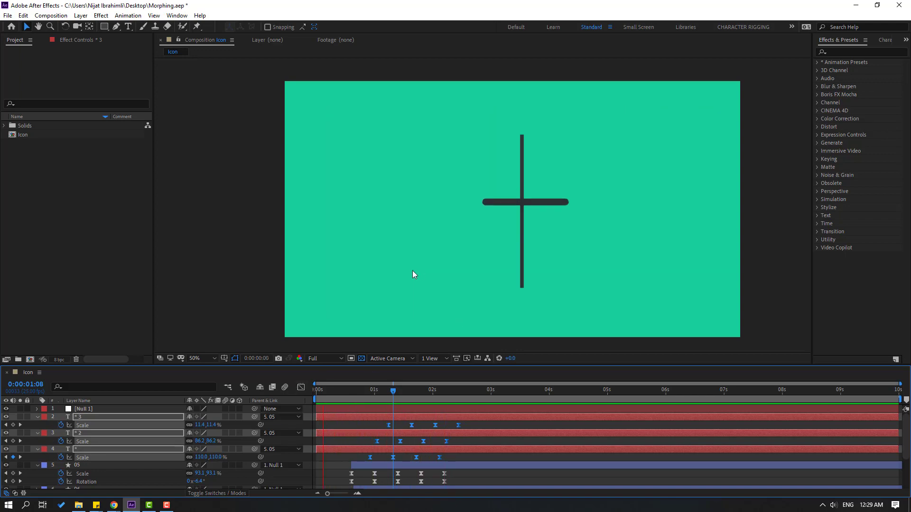
Step: Keyframe Null 1's Position at the first frame with the phone pushed down out of place
{"action": "key", "text": "comma"}
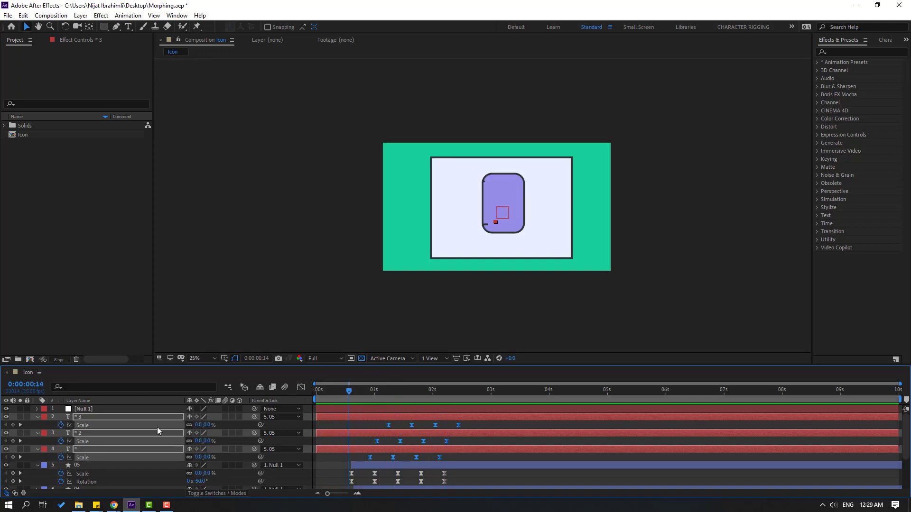
{"action": "left_click", "coordinate": [35, 420]}
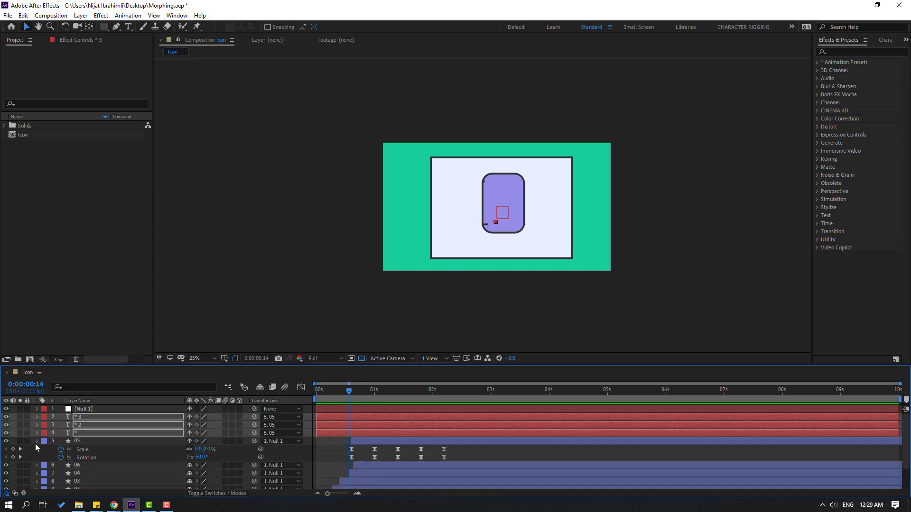
{"action": "left_click", "coordinate": [35, 442]}
{"action": "left_click", "coordinate": [82, 409]}
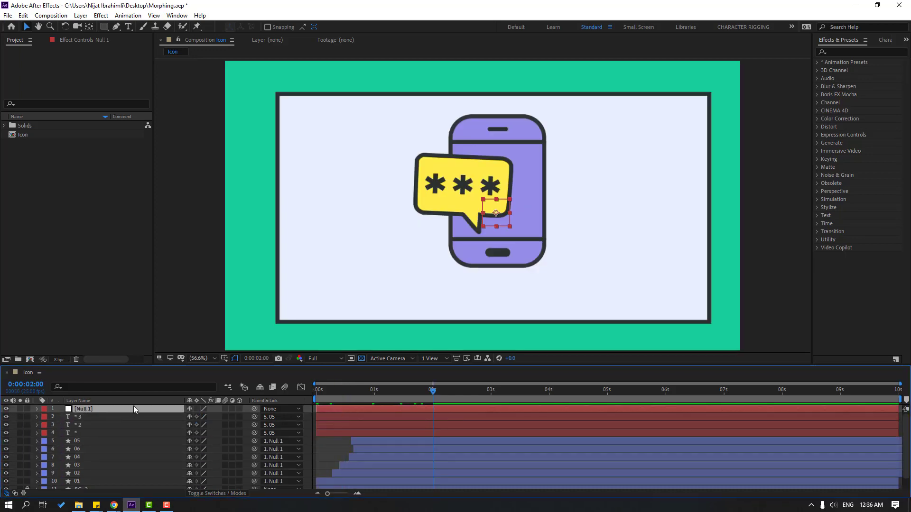
{"action": "key", "text": "p"}
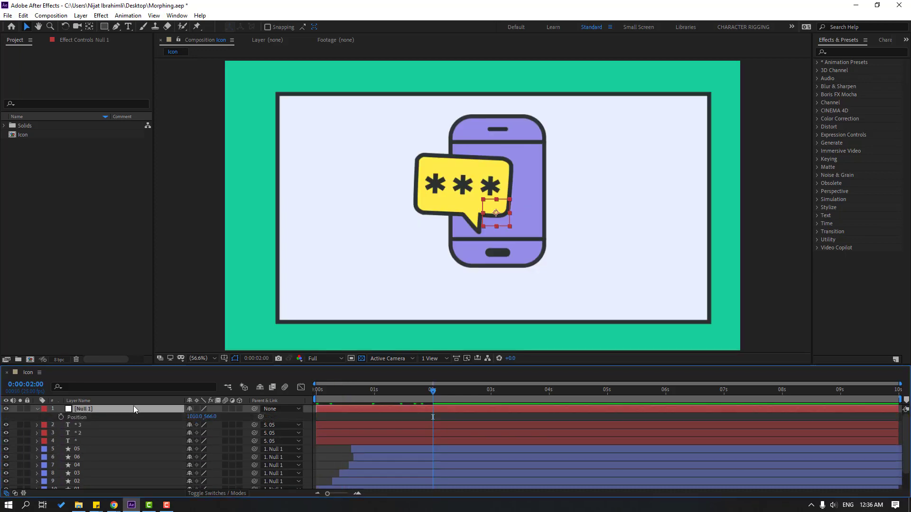
{"action": "left_click_drag", "start_coordinate": [419, 392], "coordinate": [304, 394]}
{"action": "left_click", "coordinate": [61, 417]}
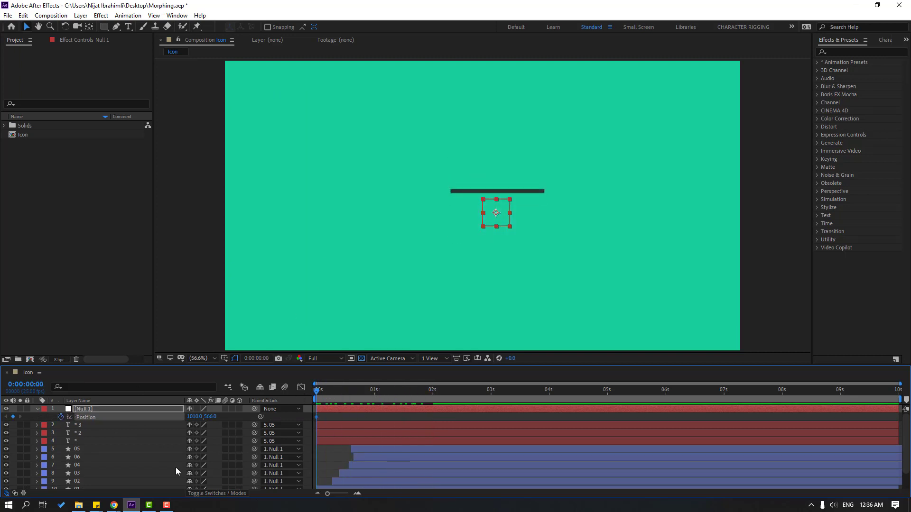
{"action": "left_click_drag", "start_coordinate": [211, 417], "coordinate": [514, 416]}
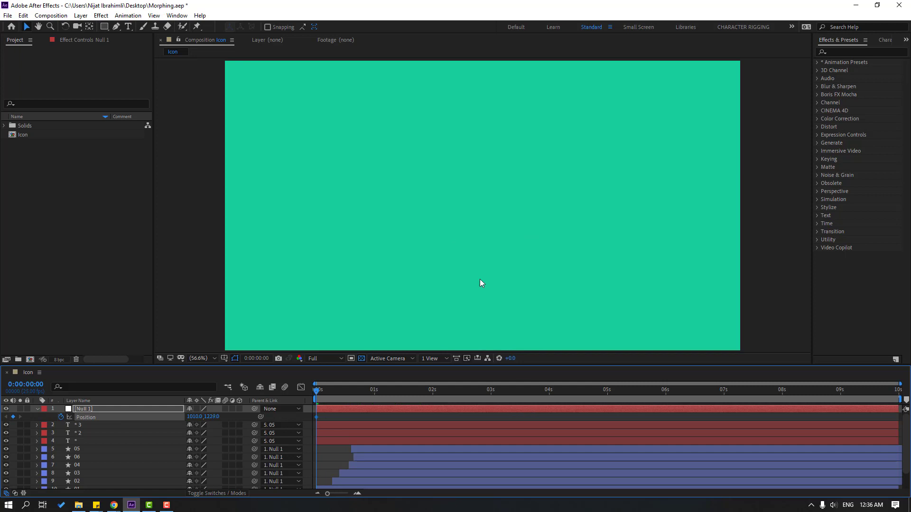
{"action": "scroll", "coordinate": [480, 280], "scroll_direction": "down", "scroll_amount": 3}
{"action": "scroll", "coordinate": [466, 295], "scroll_direction": "up", "scroll_amount": 2}
{"action": "scroll", "coordinate": [403, 275], "scroll_direction": "down", "scroll_amount": 2}
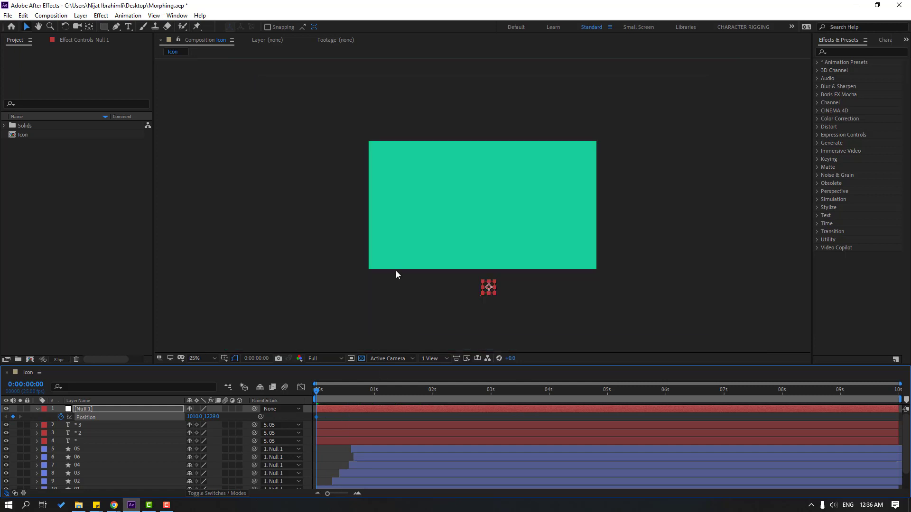
Step: Raise the phone high at 0:10 and drop it back down at 0:20
{"action": "key", "text": "shift+Page_Down"}
{"action": "left_click_drag", "start_coordinate": [213, 421], "coordinate": [116, 427]}
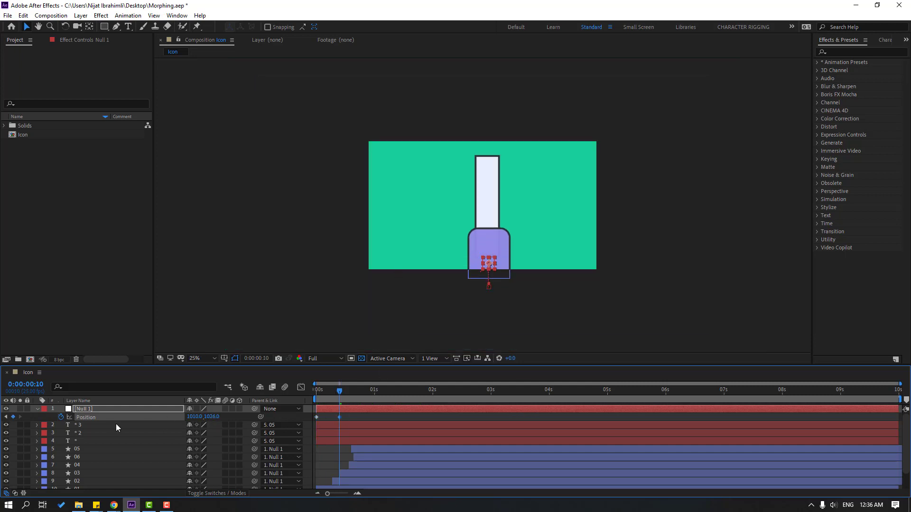
{"action": "left_click_drag", "start_coordinate": [208, 418], "coordinate": [182, 420]}
{"action": "key", "text": "shift+Page_Down"}
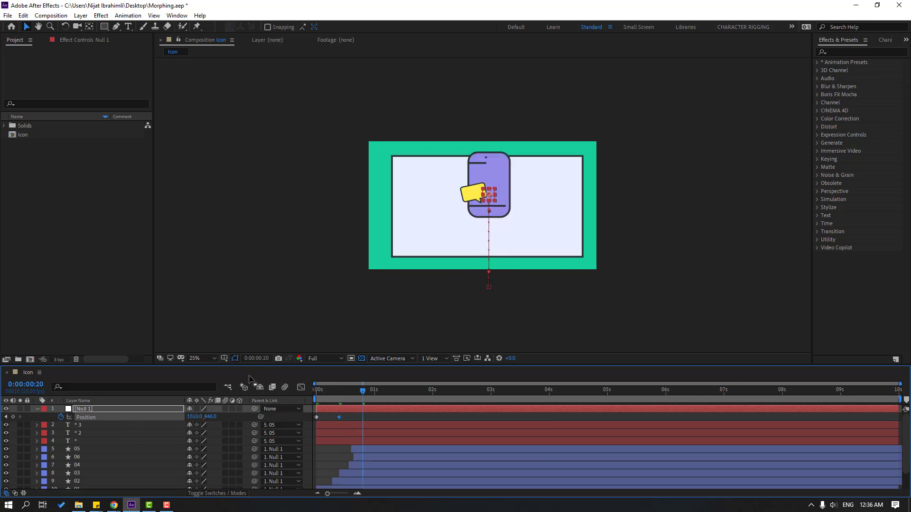
{"action": "key", "text": "period"}
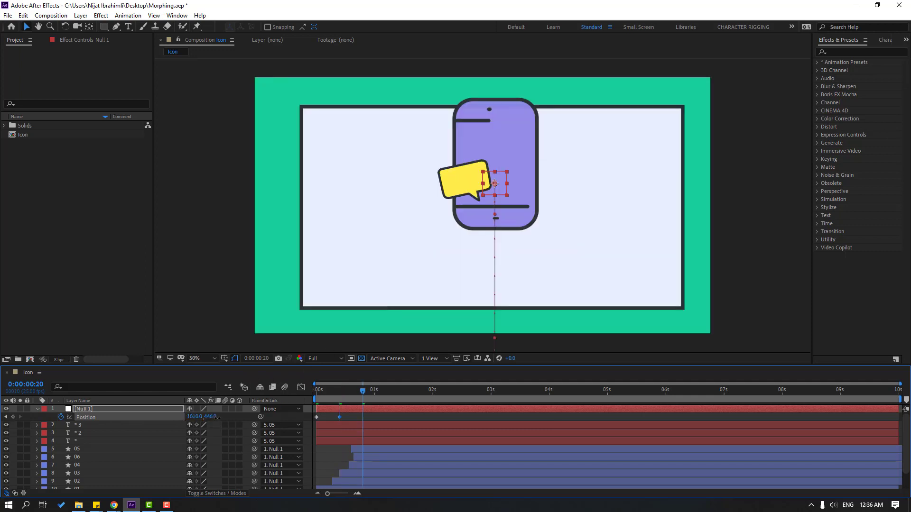
{"action": "left_click_drag", "start_coordinate": [217, 417], "coordinate": [365, 404]}
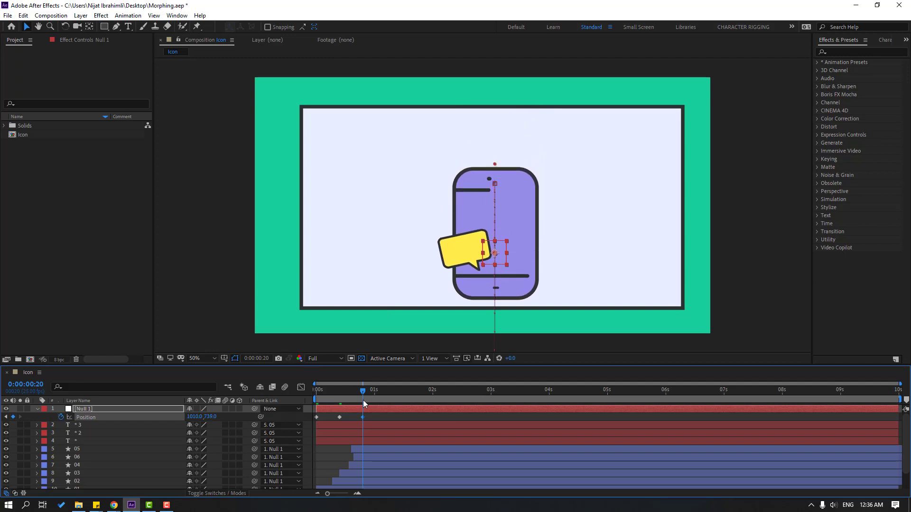
Step: Nudge the phone up to Y 581 at 1:05 and settle it slightly lower at 1:15
{"action": "key", "text": "shift+Page_Down"}
{"action": "left_click_drag", "start_coordinate": [211, 417], "coordinate": [135, 420]}
{"action": "key", "text": "shift+Page_Down"}
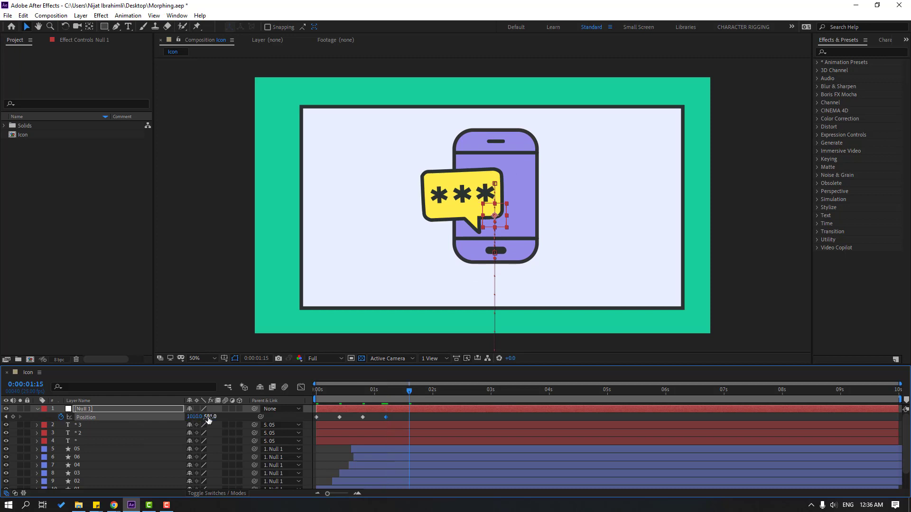
{"action": "left_click_drag", "start_coordinate": [210, 417], "coordinate": [182, 418]}
{"action": "key", "text": "shift+Page_Down"}
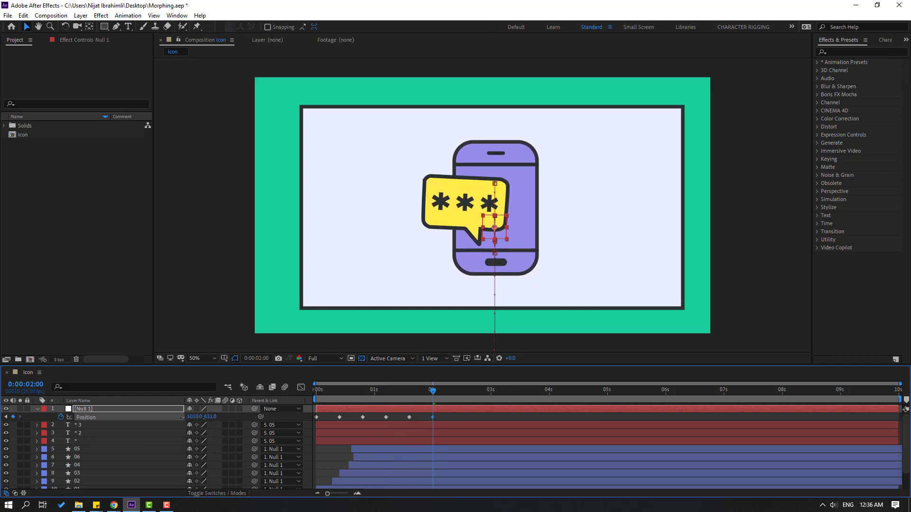
Step: Apply Easy Ease to Null 1's Position keyframes and preview the bounce
{"action": "right_click", "coordinate": [316, 417]}
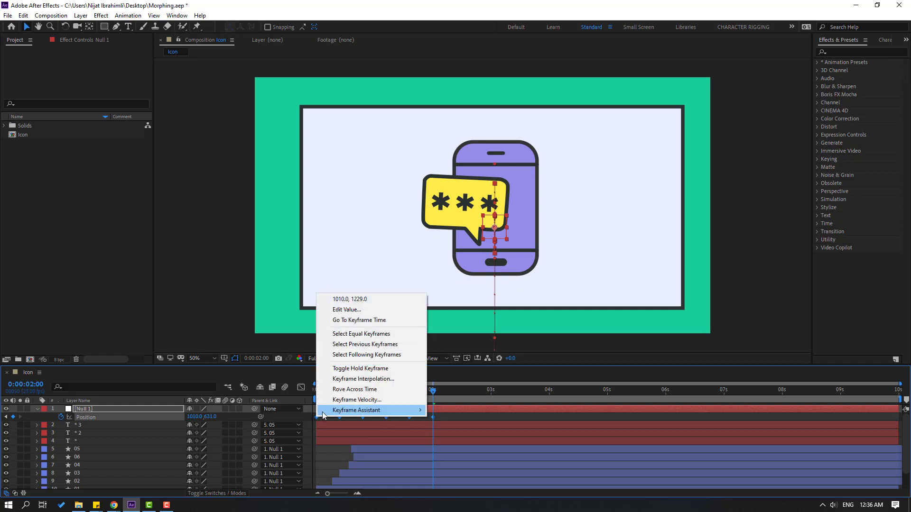
{"action": "mouse_move", "coordinate": [380, 410]}
{"action": "left_click", "coordinate": [462, 445]}
{"action": "key", "text": "space"}
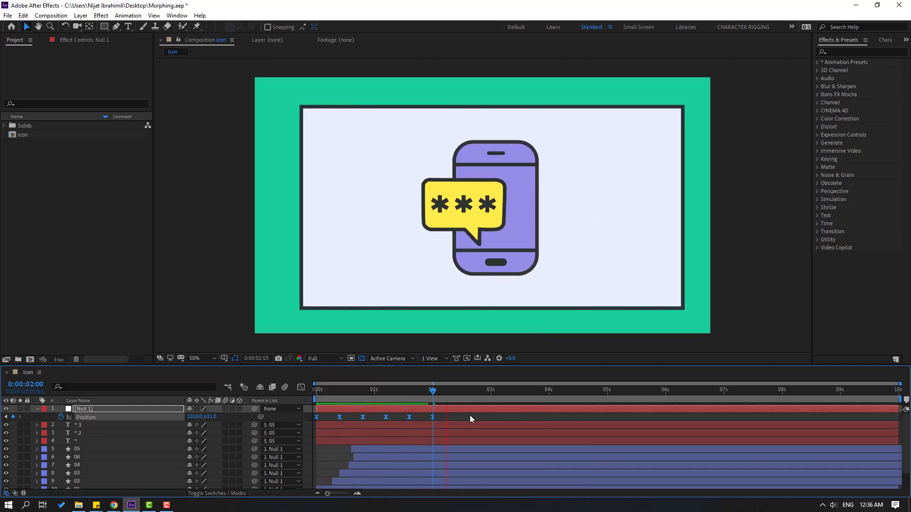
{"action": "key", "text": "space"}
Step: Shift shape layers 05–01 and the three asterisk layers slightly later in time
{"action": "scroll", "coordinate": [369, 445], "scroll_direction": "down", "scroll_amount": 2}
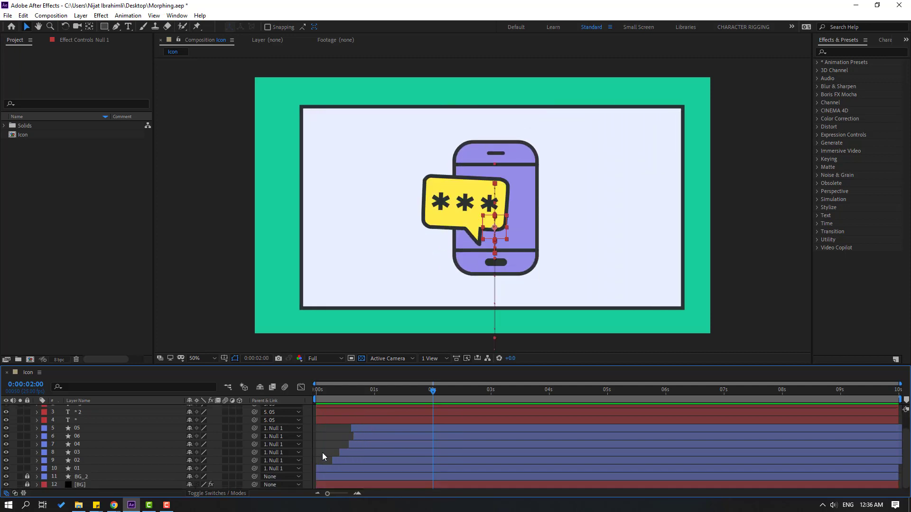
{"action": "left_click", "coordinate": [358, 429]}
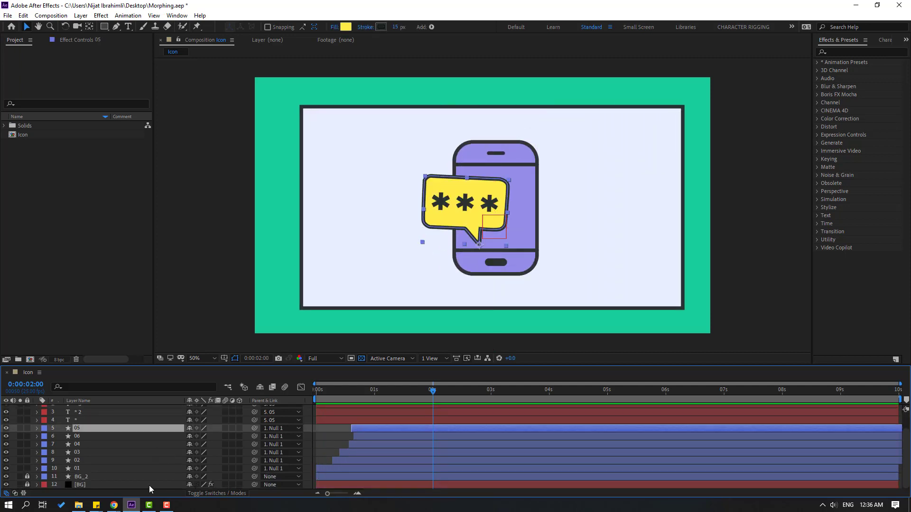
{"action": "left_click", "coordinate": [77, 468], "text": "shift"}
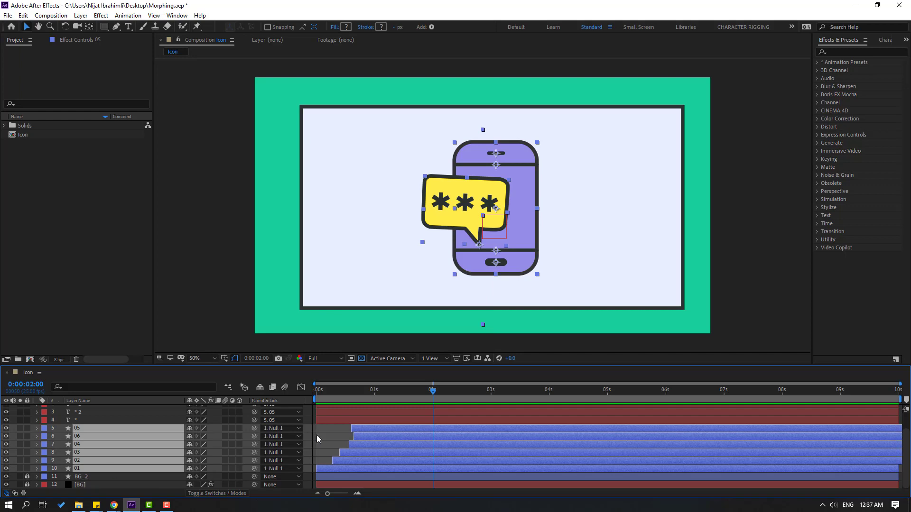
{"action": "scroll", "coordinate": [133, 432], "scroll_direction": "up", "scroll_amount": 2}
{"action": "left_click", "coordinate": [75, 440], "text": "ctrl"}
{"action": "left_click", "coordinate": [84, 432], "text": "ctrl"}
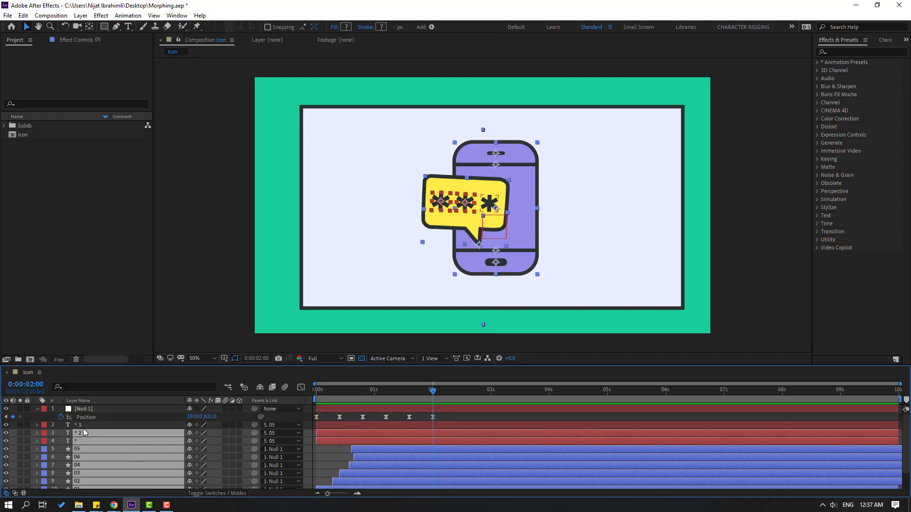
{"action": "left_click", "coordinate": [81, 426], "text": "ctrl"}
{"action": "left_click_drag", "start_coordinate": [329, 427], "coordinate": [347, 426]}
{"action": "left_click", "coordinate": [323, 390]}
{"action": "left_click_drag", "start_coordinate": [310, 396], "coordinate": [358, 397]}
{"action": "left_click_drag", "start_coordinate": [353, 428], "coordinate": [357, 426]}
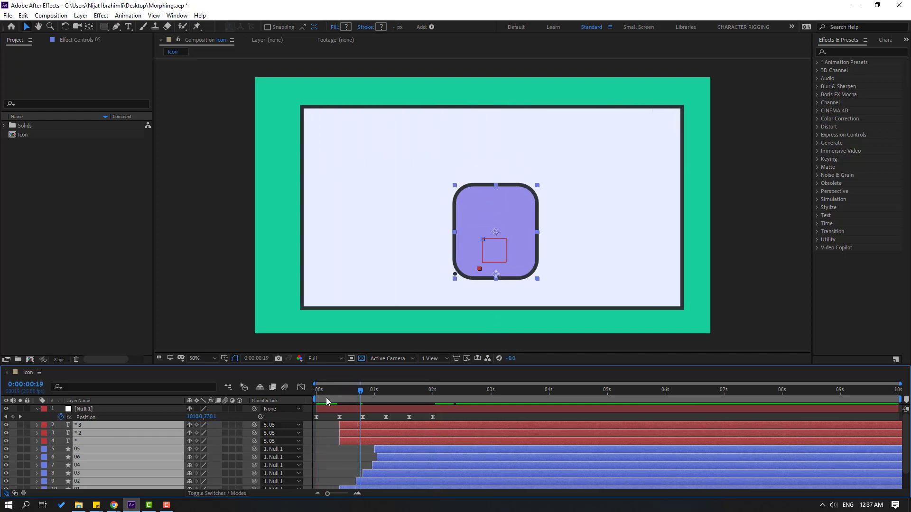
{"action": "left_click_drag", "start_coordinate": [326, 397], "coordinate": [360, 400]}
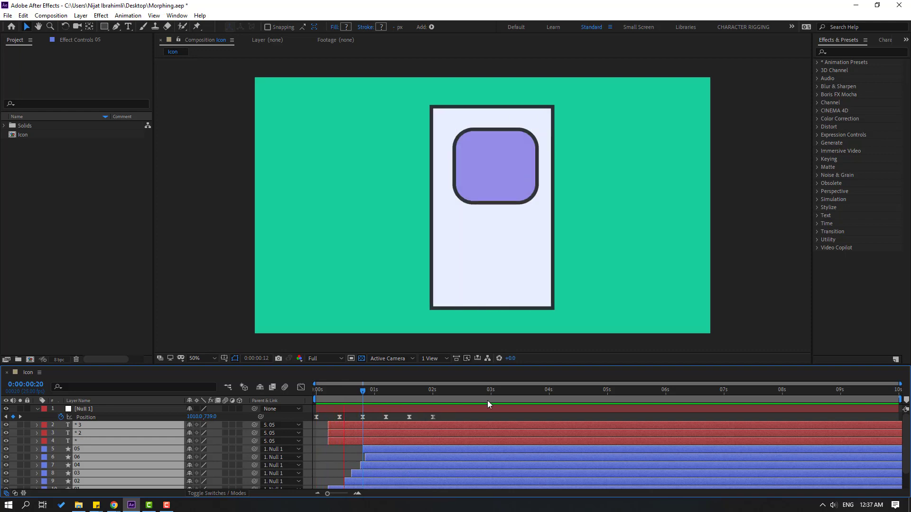
Step: Add a Position keyframe on Null 1 at 2:11 to hold the phone
{"action": "left_click_drag", "start_coordinate": [435, 392], "coordinate": [459, 395]}
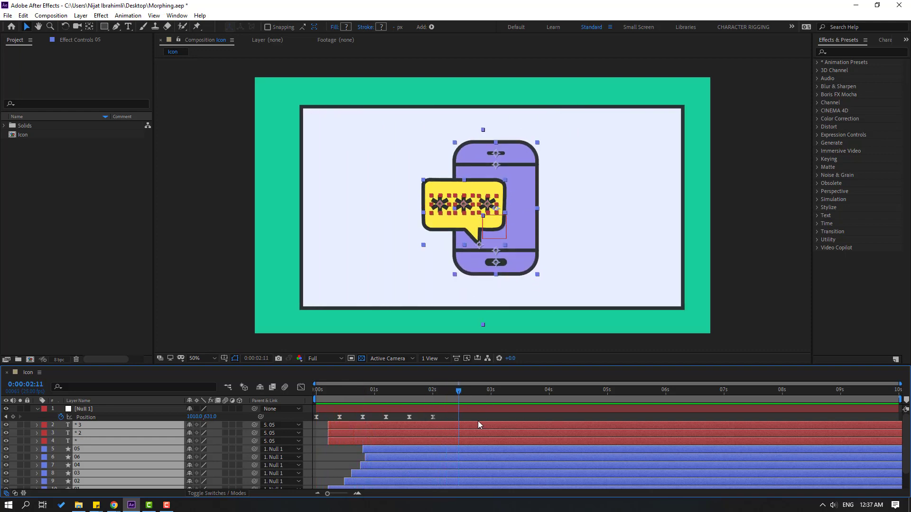
{"action": "left_click", "coordinate": [479, 418]}
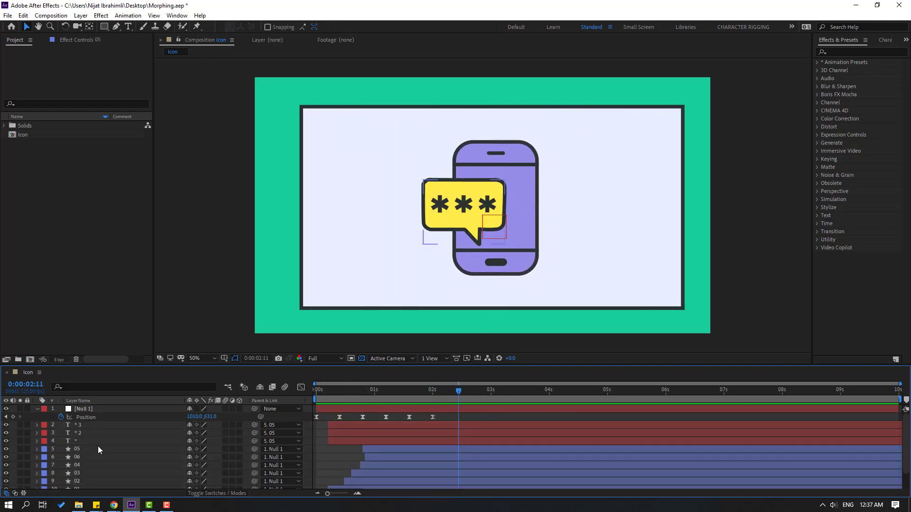
{"action": "left_click", "coordinate": [82, 409]}
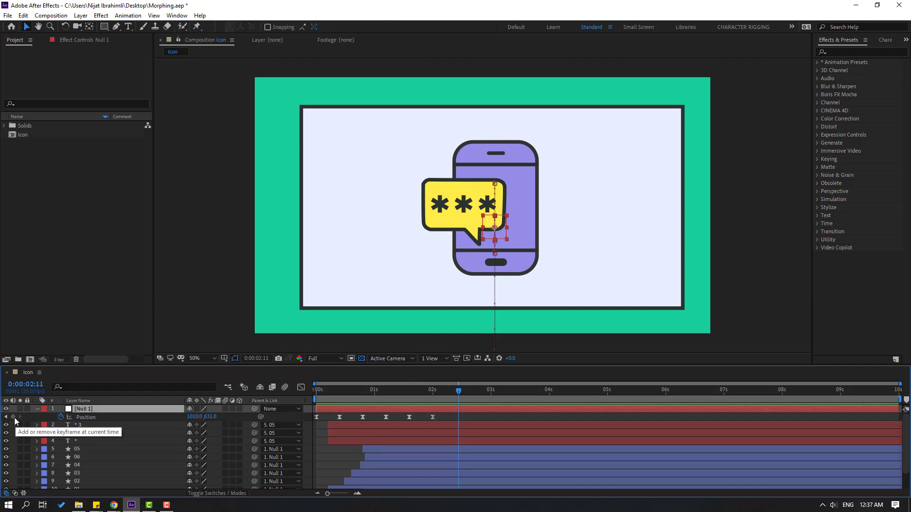
{"action": "left_click", "coordinate": [13, 417]}
Step: Keyframe a second bounce, pushing the phone down to Y 707 at 2:21
{"action": "key", "text": "shift+Page_Down"}
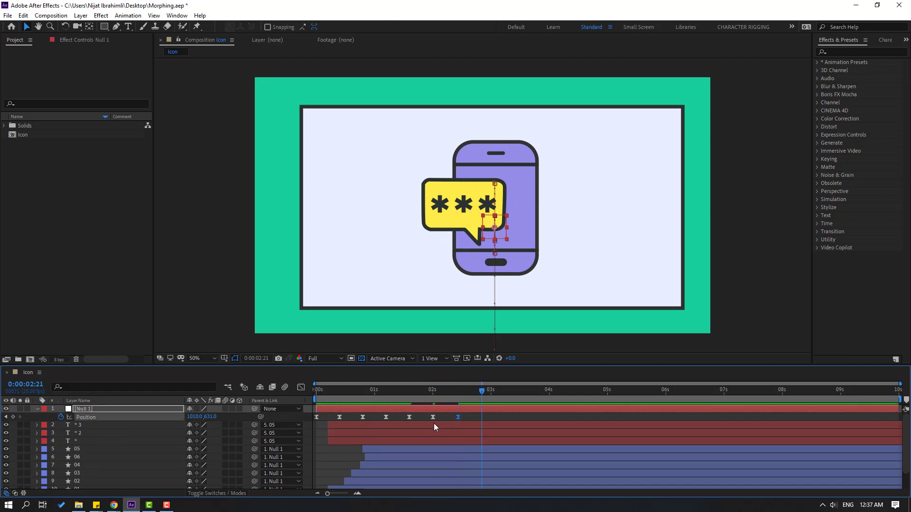
{"action": "mouse_move", "coordinate": [209, 421]}
{"action": "left_mouse_down"}
{"action": "mouse_move", "coordinate": [246, 429]}
{"action": "mouse_move", "coordinate": [184, 417]}
{"action": "mouse_move", "coordinate": [226, 422]}
{"action": "mouse_move", "coordinate": [201, 418]}
{"action": "left_mouse_up"}
{"action": "key", "text": "space"}
{"action": "key", "text": "shift+Page_Down"}
{"action": "mouse_move", "coordinate": [454, 392]}
{"action": "left_mouse_down"}
{"action": "mouse_move", "coordinate": [489, 392]}
{"action": "mouse_move", "coordinate": [427, 395]}
{"action": "mouse_move", "coordinate": [459, 394]}
{"action": "mouse_move", "coordinate": [451, 395]}
{"action": "left_mouse_up"}
Step: Shift the second bounce keyframes half a second later and preview from about 2:15
{"action": "left_click_drag", "start_coordinate": [570, 423], "coordinate": [486, 395]}
{"action": "left_click_drag", "start_coordinate": [315, 399], "coordinate": [468, 399]}
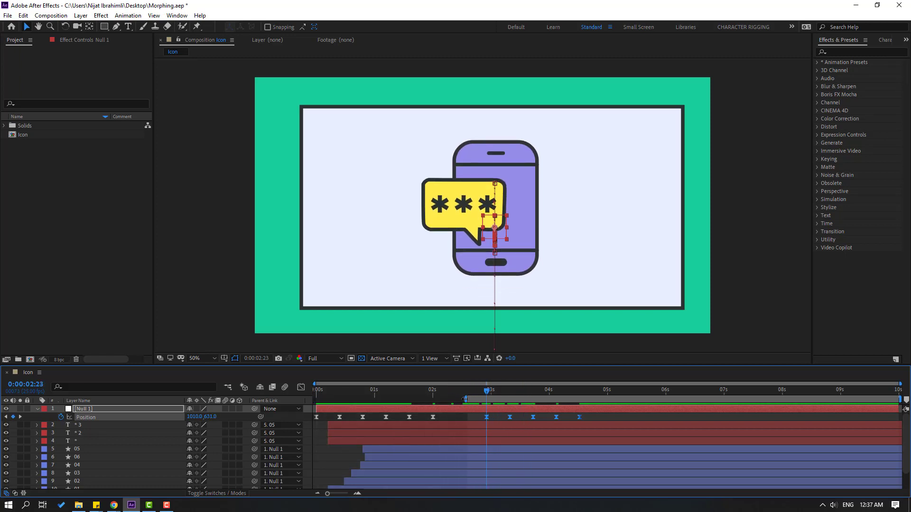
{"action": "key", "text": "space"}
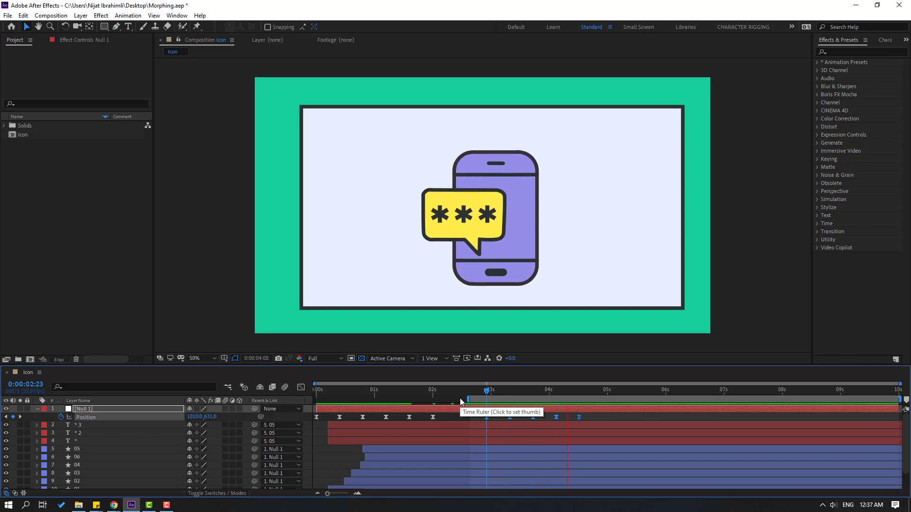
{"action": "left_click", "coordinate": [487, 395]}
{"action": "left_click", "coordinate": [462, 417]}
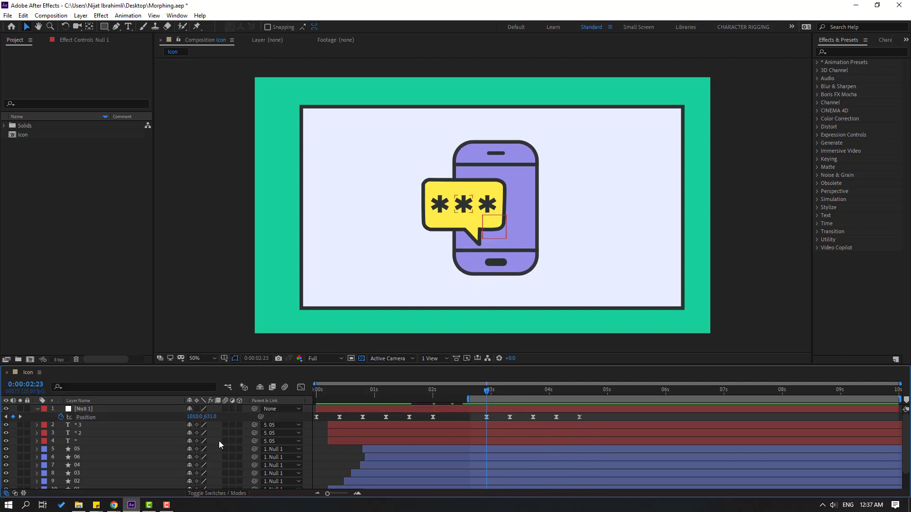
{"action": "scroll", "coordinate": [112, 459], "scroll_direction": "down", "scroll_amount": 2}
{"action": "scroll", "coordinate": [112, 459], "scroll_direction": "up", "scroll_amount": 2}
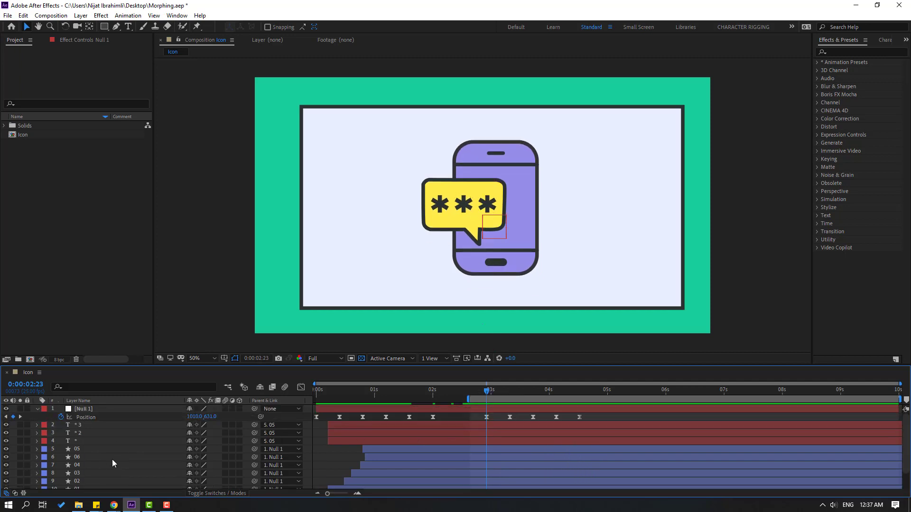
Step: Hide the yellow speech bubble layer 05 and asterisk layers * and *2
{"action": "left_click", "coordinate": [81, 449]}
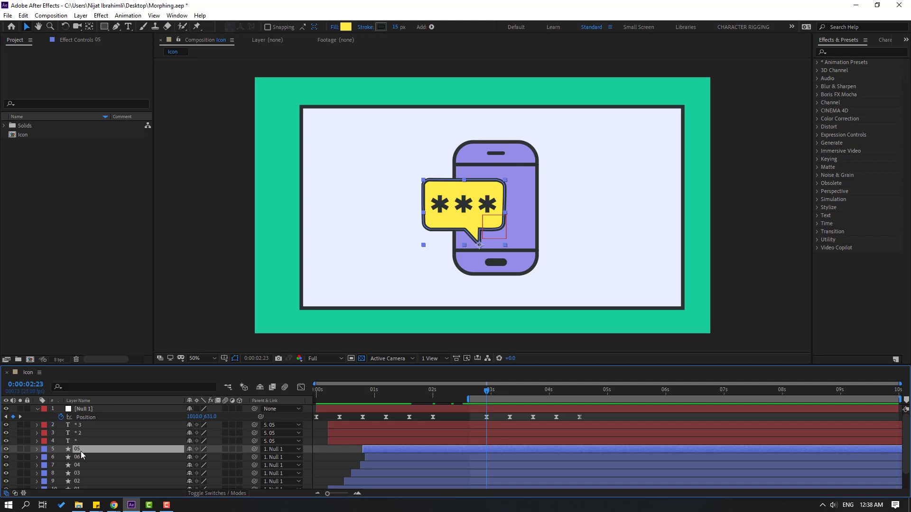
{"action": "left_click", "coordinate": [6, 449]}
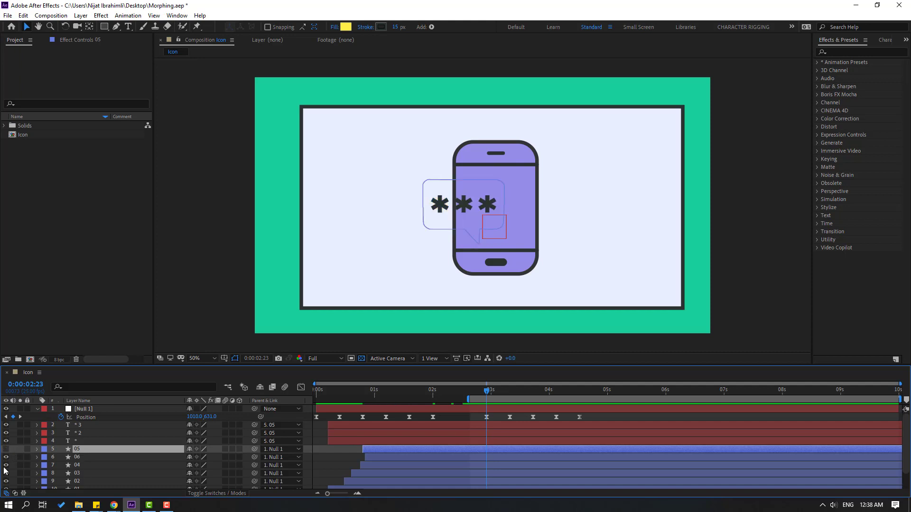
{"action": "left_click", "coordinate": [6, 442]}
{"action": "left_click", "coordinate": [6, 433]}
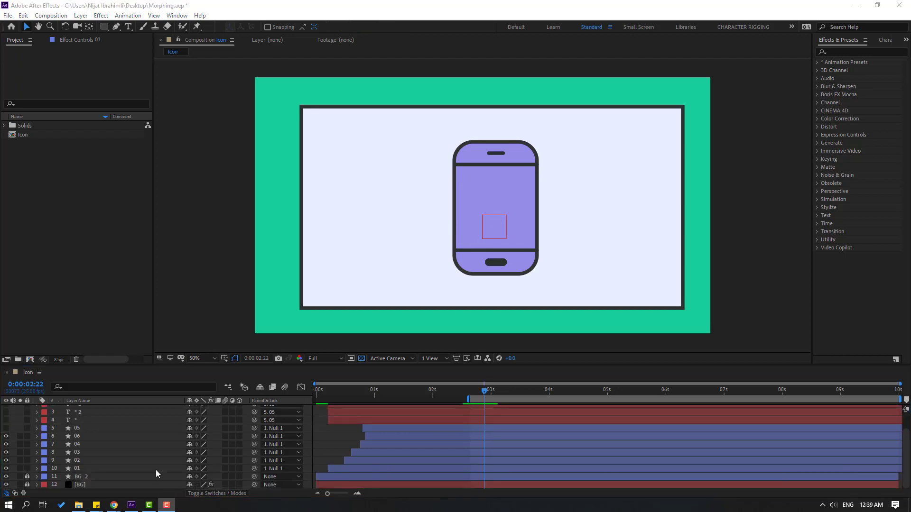
Step: Set Size (349, 557) and Roundness 80 keyframes on layer 01's rectangle at 2:22
{"action": "left_click", "coordinate": [76, 470]}
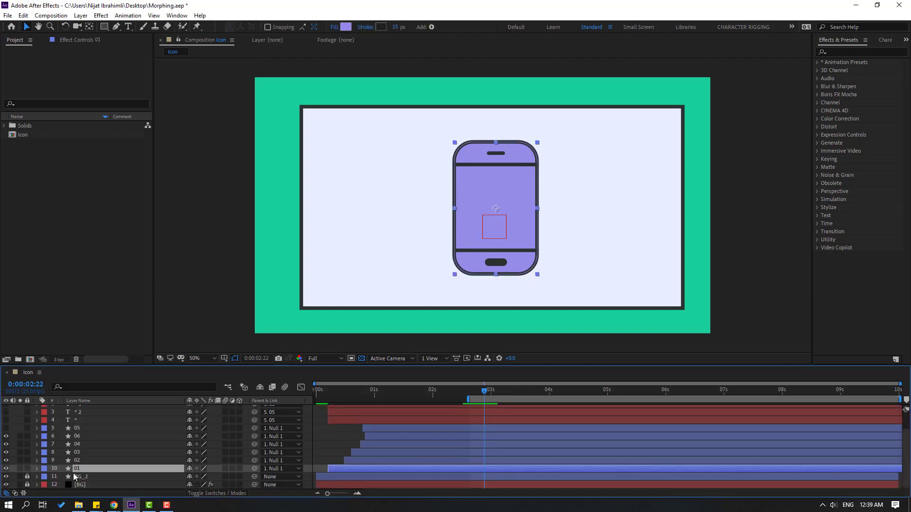
{"action": "left_click", "coordinate": [37, 469]}
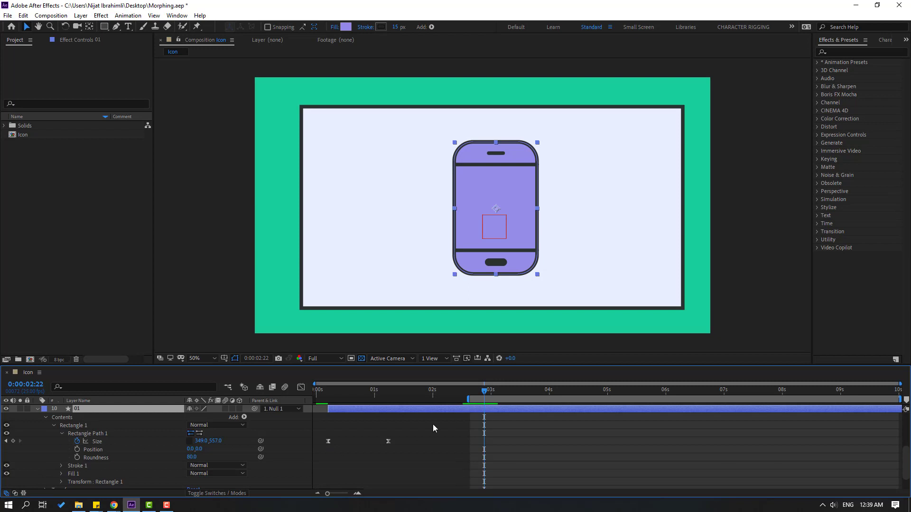
{"action": "left_click", "coordinate": [13, 442]}
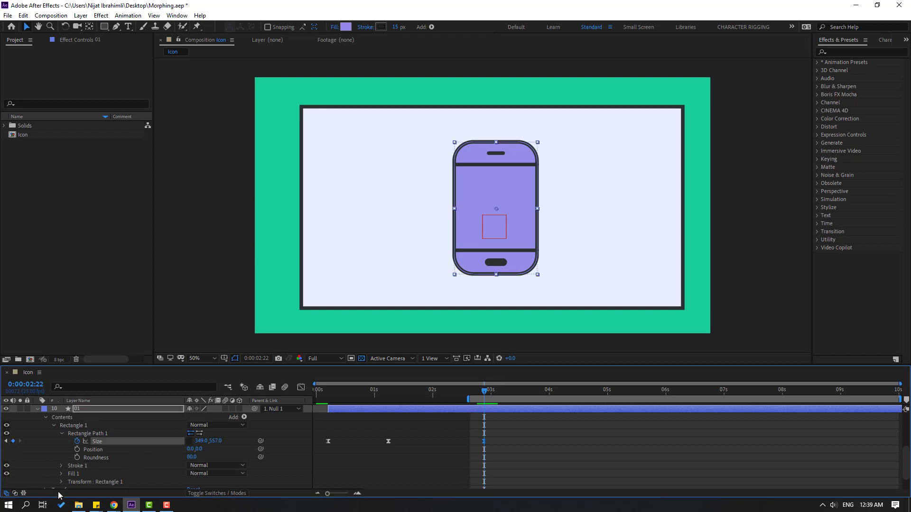
{"action": "left_click", "coordinate": [77, 457]}
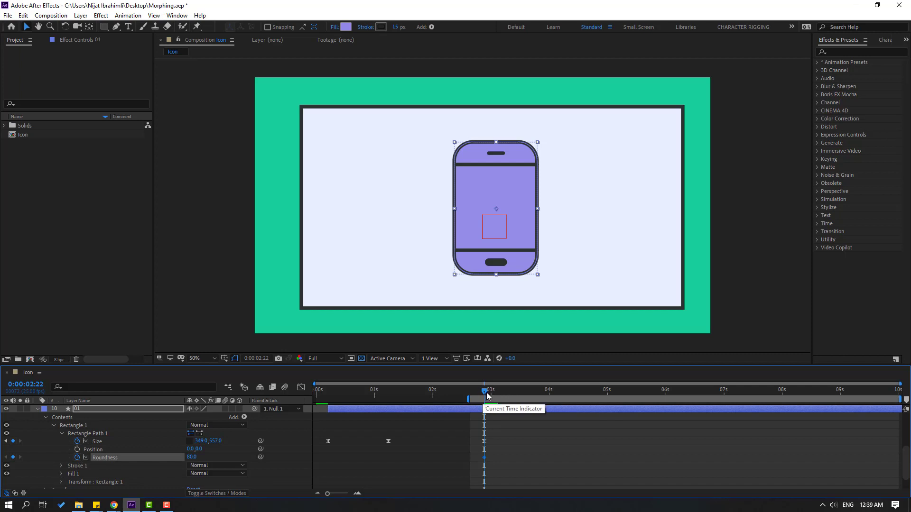
{"action": "key", "text": "shift+Page_Down"}
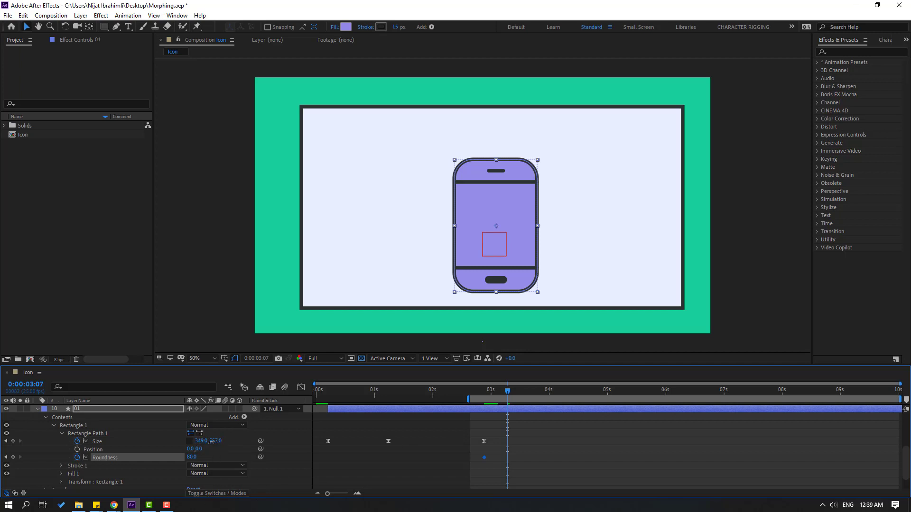
Step: Solo layer 01 and set the rectangle Size to 349 × 317 with Roundness 41
{"action": "left_click_drag", "start_coordinate": [210, 441], "coordinate": [147, 453]}
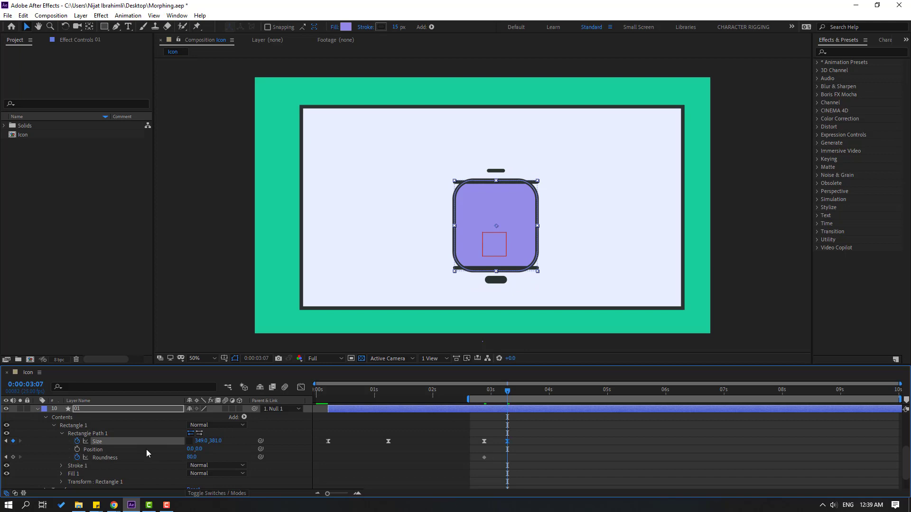
{"action": "left_click", "coordinate": [19, 409]}
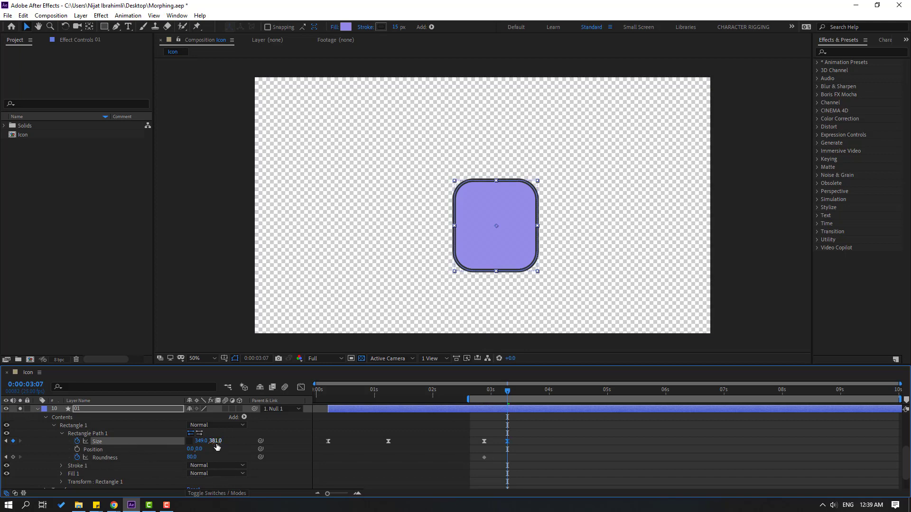
{"action": "left_click_drag", "start_coordinate": [216, 441], "coordinate": [204, 460]}
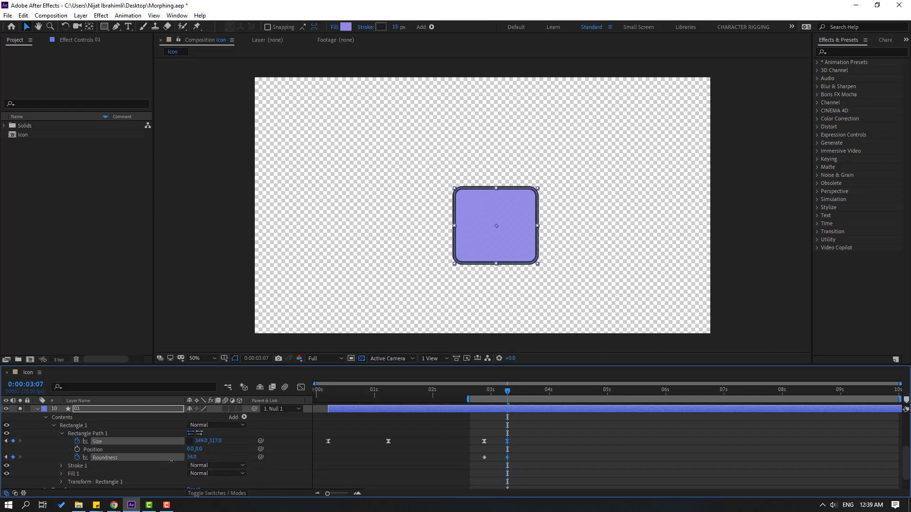
{"action": "left_click_drag", "start_coordinate": [162, 464], "coordinate": [178, 464]}
Step: Apply Easy Ease to the Size and Roundness keyframes and preview the morph
{"action": "left_click", "coordinate": [547, 461]}
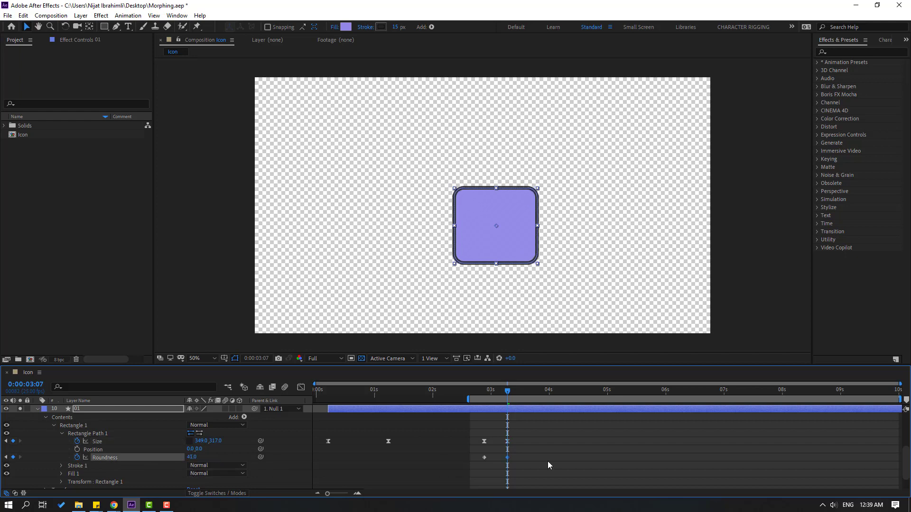
{"action": "left_click", "coordinate": [548, 461]}
{"action": "left_click_drag", "start_coordinate": [472, 394], "coordinate": [498, 396]}
{"action": "left_click", "coordinate": [484, 458]}
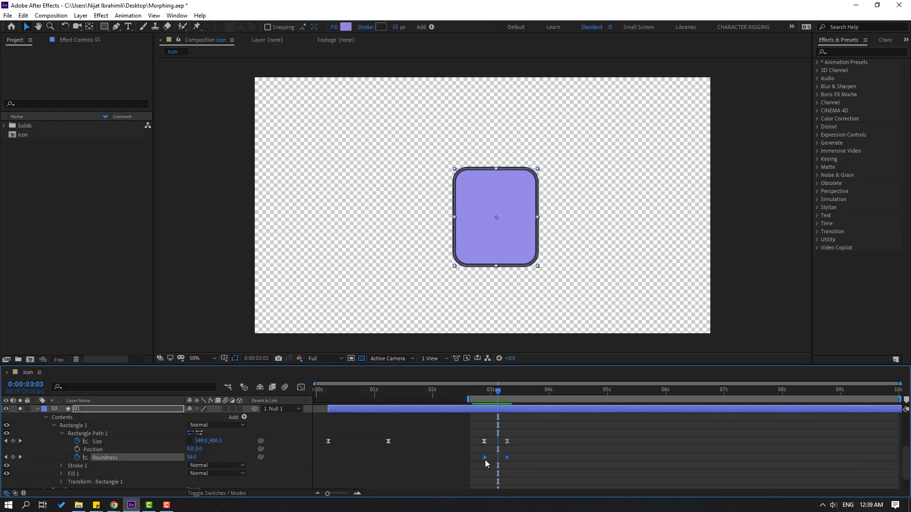
{"action": "right_click", "coordinate": [485, 460]}
{"action": "mouse_move", "coordinate": [541, 453]}
{"action": "left_click", "coordinate": [619, 394]}
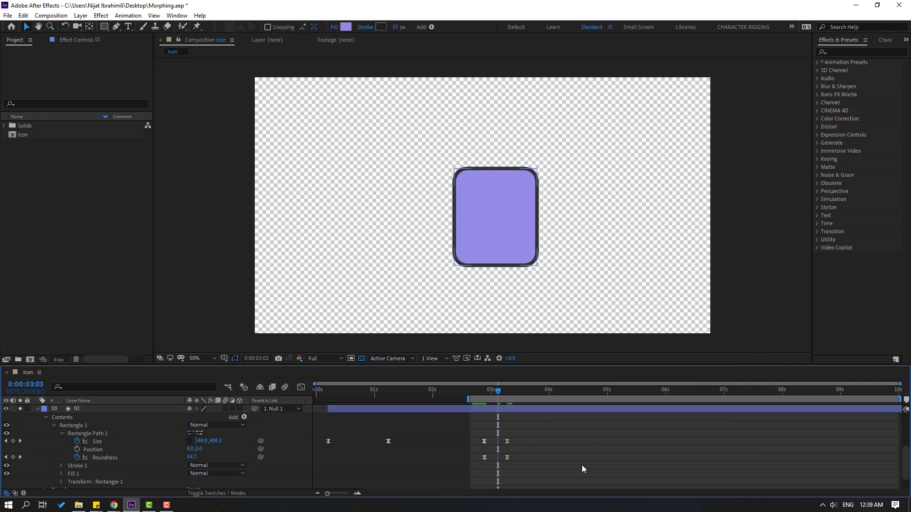
{"action": "key", "text": "space"}
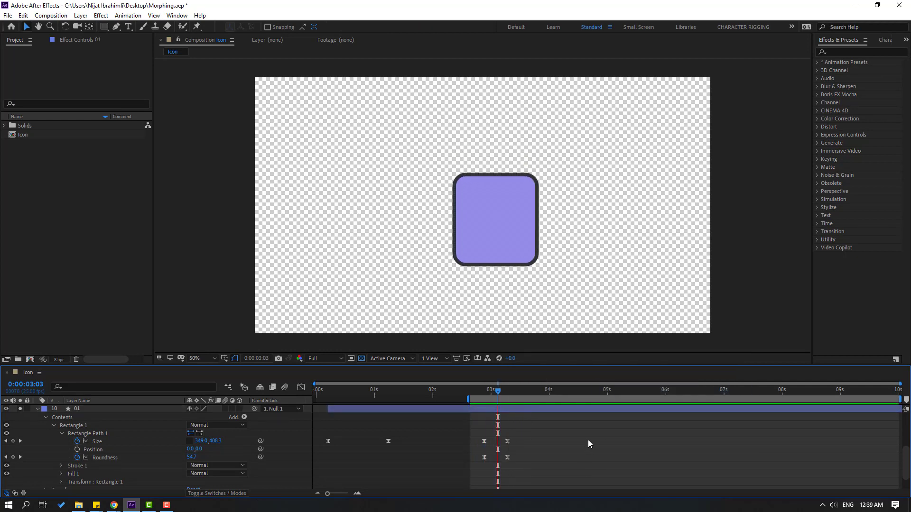
Step: Shift the morph keyframes later so they end at 3:17, previewing the timing
{"action": "left_click", "coordinate": [485, 408]}
{"action": "mouse_move", "coordinate": [484, 390]}
{"action": "left_mouse_down"}
{"action": "mouse_move", "coordinate": [464, 389]}
{"action": "mouse_move", "coordinate": [485, 394]}
{"action": "left_mouse_up"}
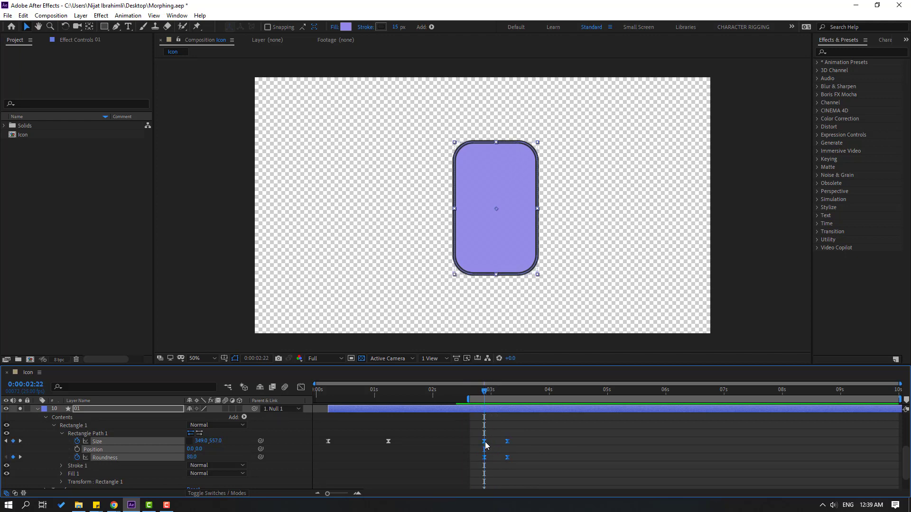
{"action": "left_click_drag", "start_coordinate": [484, 442], "coordinate": [495, 442]}
{"action": "left_click_drag", "start_coordinate": [485, 392], "coordinate": [532, 395]}
{"action": "key", "text": "space"}
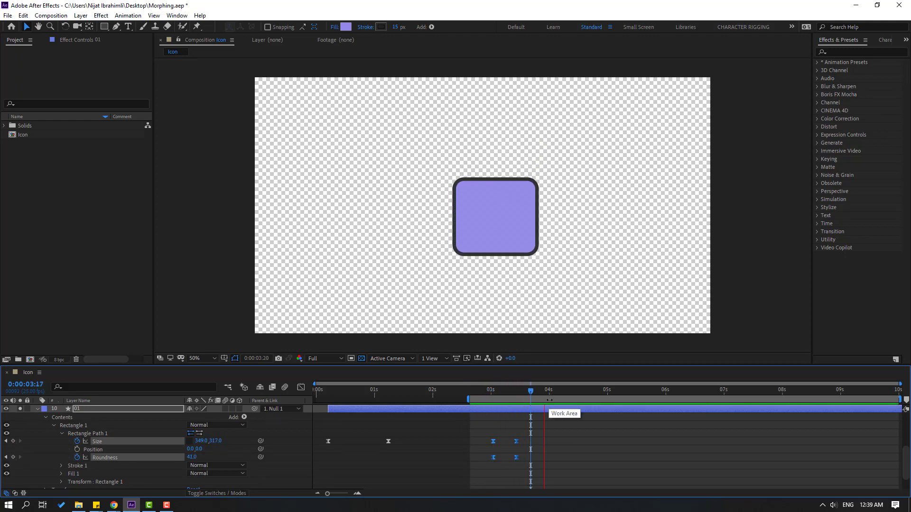
{"action": "key", "text": "space"}
{"action": "left_click_drag", "start_coordinate": [517, 442], "coordinate": [525, 442]}
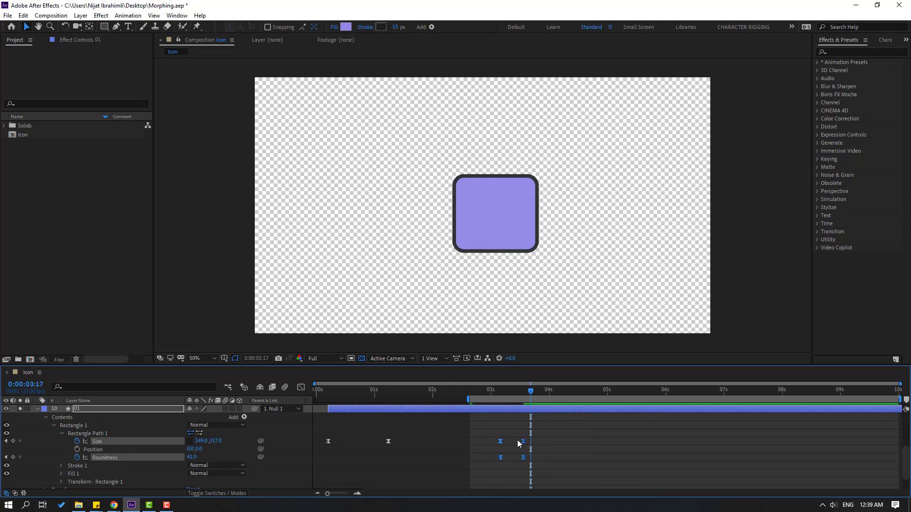
{"action": "key", "text": "space"}
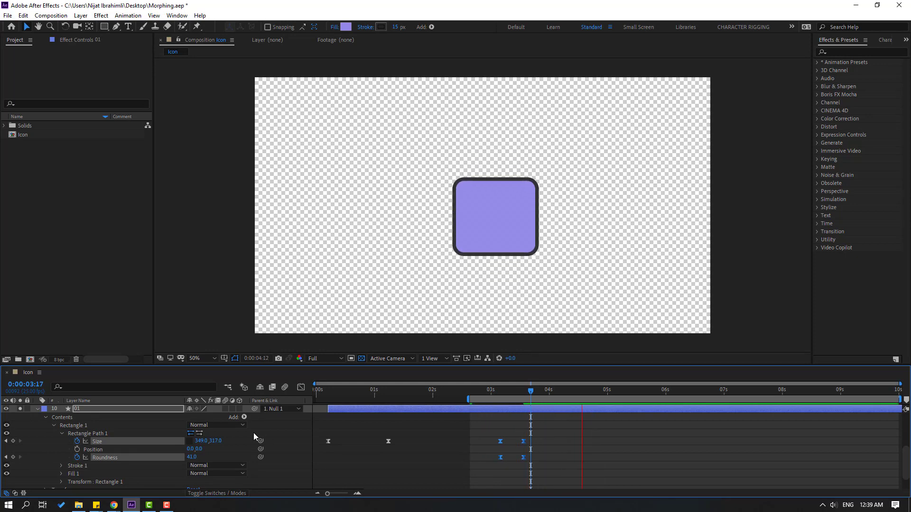
{"action": "key", "text": "space"}
Step: Unsolo layer 01, review the morph, and move to 4:16 with the Pen tool
{"action": "left_click", "coordinate": [20, 409]}
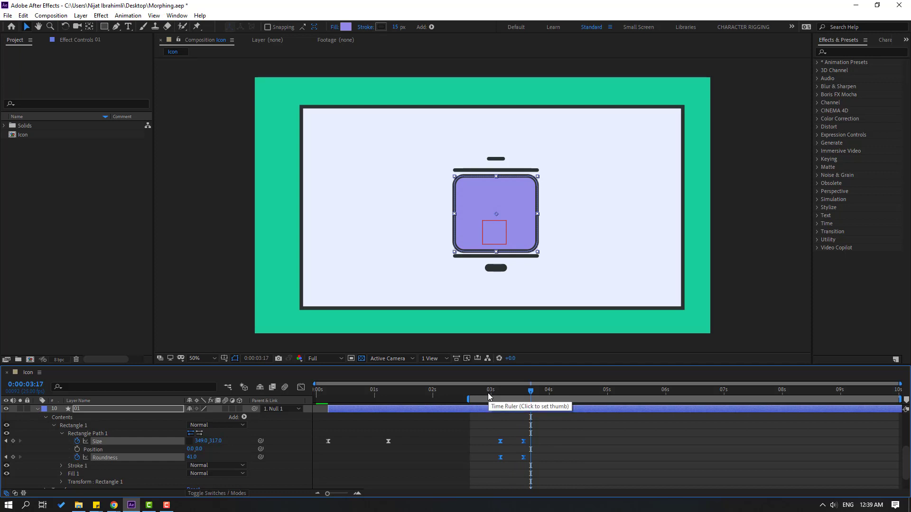
{"action": "left_click_drag", "start_coordinate": [488, 393], "coordinate": [547, 392]}
{"action": "left_click", "coordinate": [578, 428]}
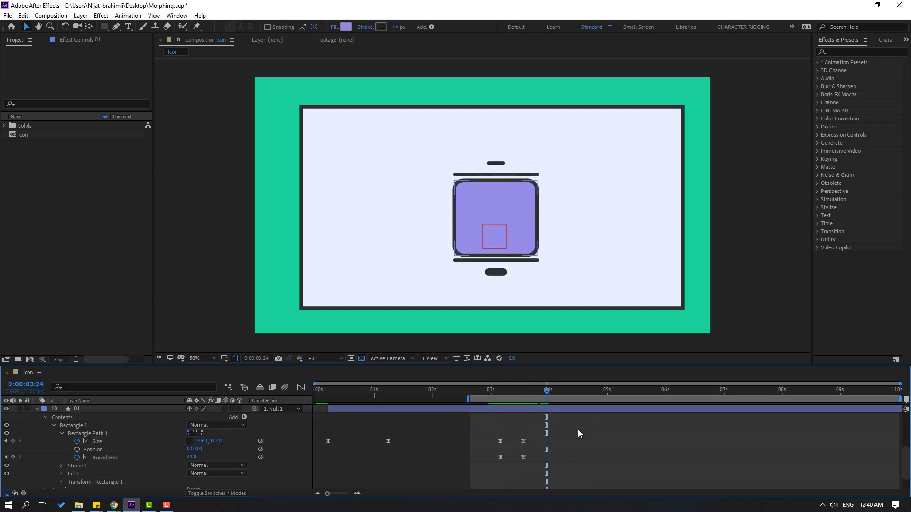
{"action": "left_click", "coordinate": [117, 27]}
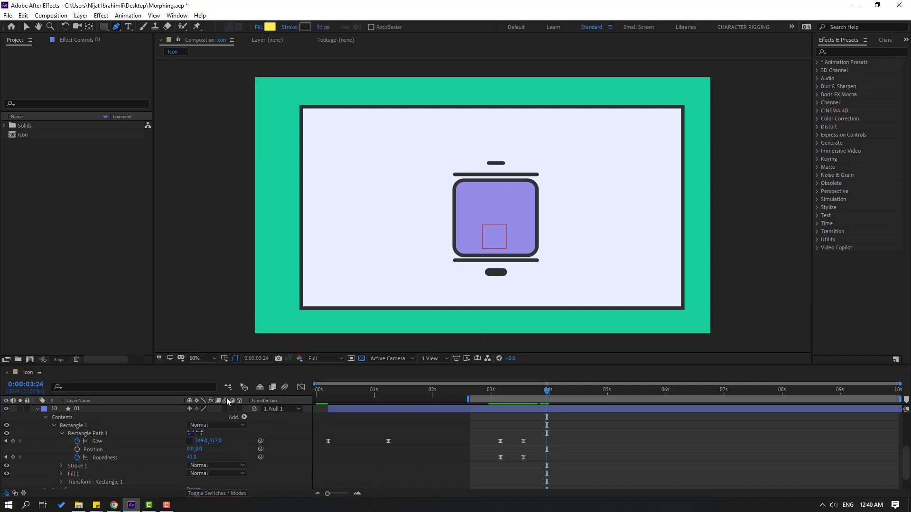
{"action": "scroll", "coordinate": [461, 222], "scroll_direction": "up", "scroll_amount": 1}
{"action": "left_click_drag", "start_coordinate": [548, 394], "coordinate": [587, 393]}
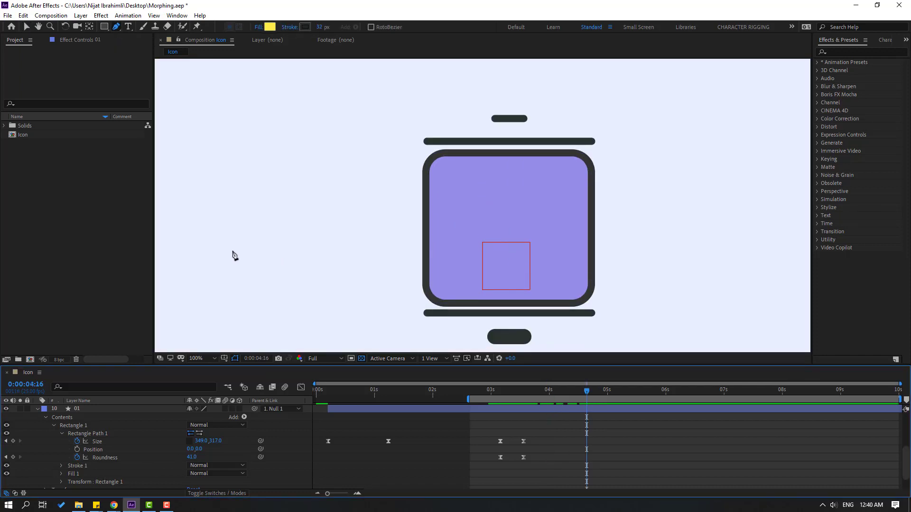
Step: Draw a three-point yellow arch left of the phone and curve its apex into a dome
{"action": "left_click_drag", "start_coordinate": [209, 260], "coordinate": [296, 259]}
{"action": "left_click", "coordinate": [278, 238]}
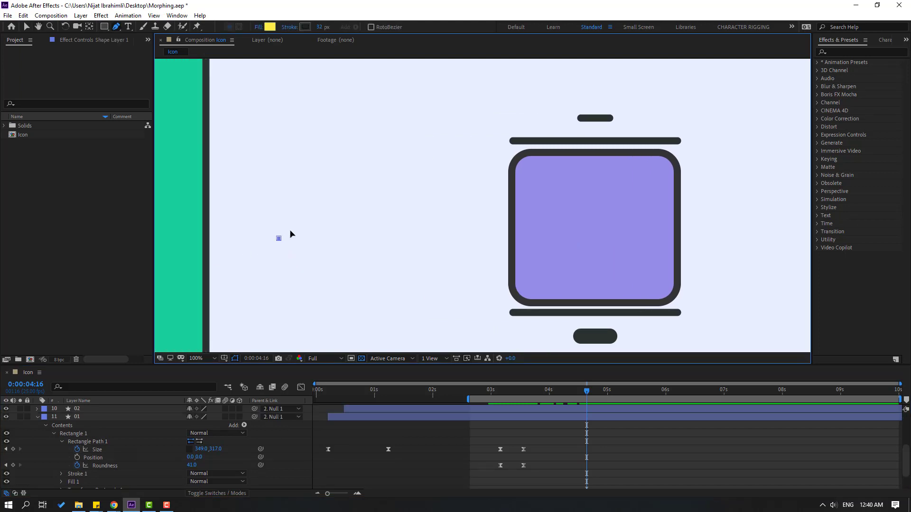
{"action": "left_click", "coordinate": [346, 175]}
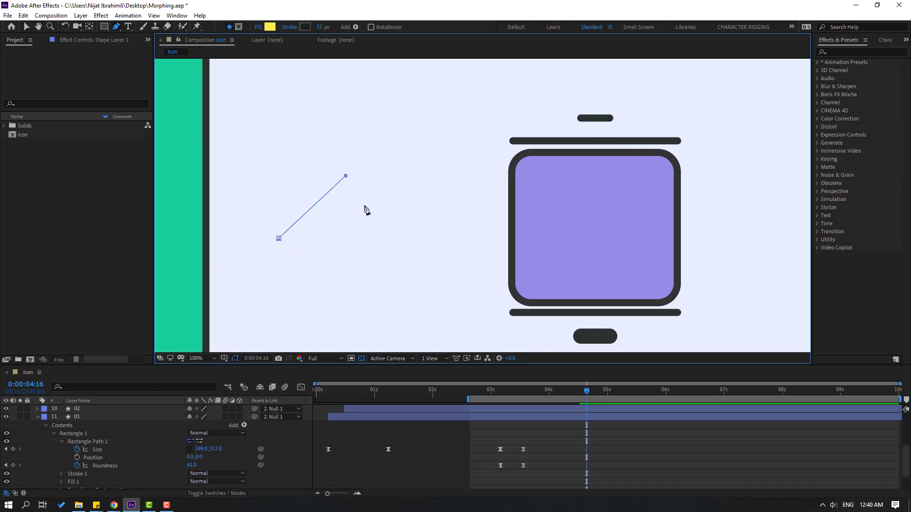
{"action": "left_click", "coordinate": [409, 240]}
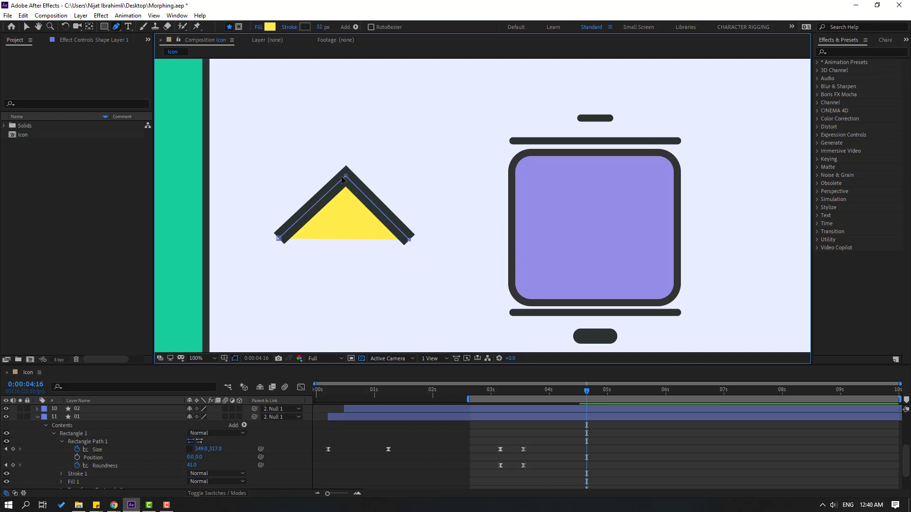
{"action": "left_click_drag", "start_coordinate": [346, 176], "coordinate": [391, 182]}
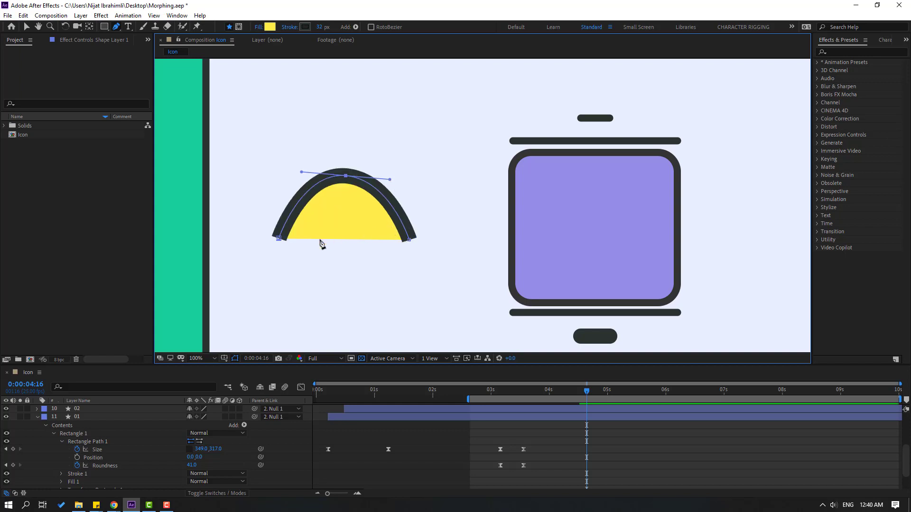
{"action": "left_click_drag", "start_coordinate": [345, 176], "coordinate": [344, 165]}
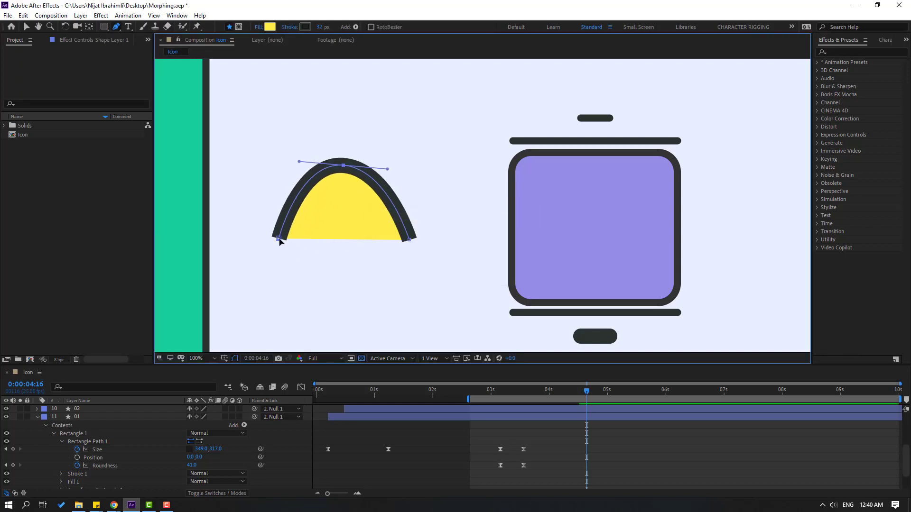
{"action": "left_click_drag", "start_coordinate": [279, 241], "coordinate": [274, 244]}
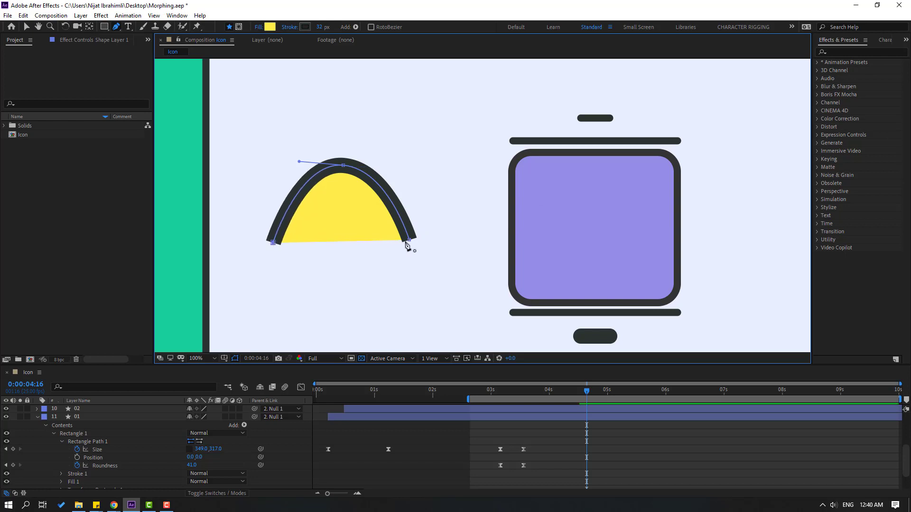
Step: Remove the arch's yellow fill and move it onto the top of the lock body
{"action": "key", "text": "v"}
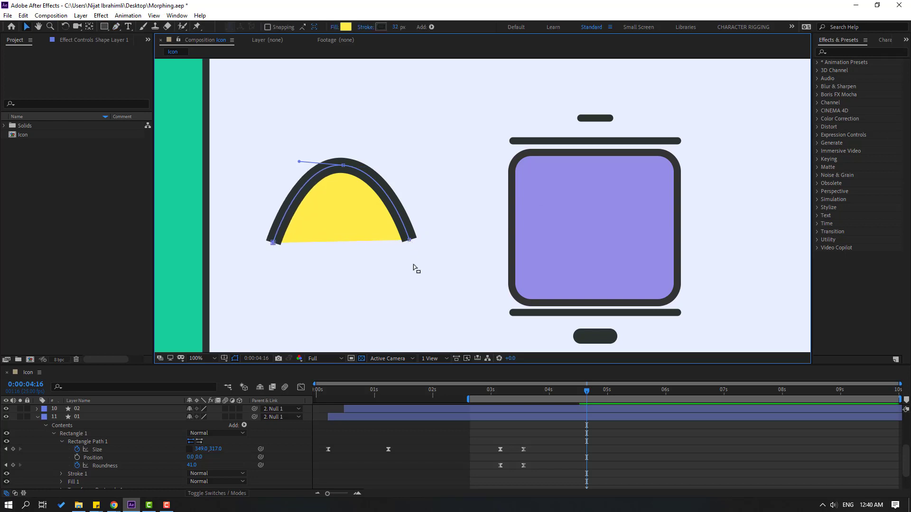
{"action": "left_click", "coordinate": [335, 27]}
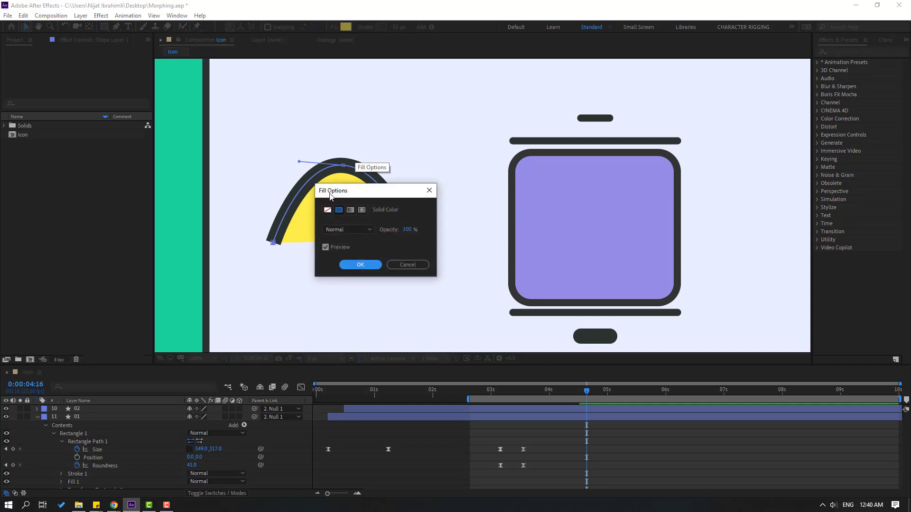
{"action": "left_click", "coordinate": [328, 210]}
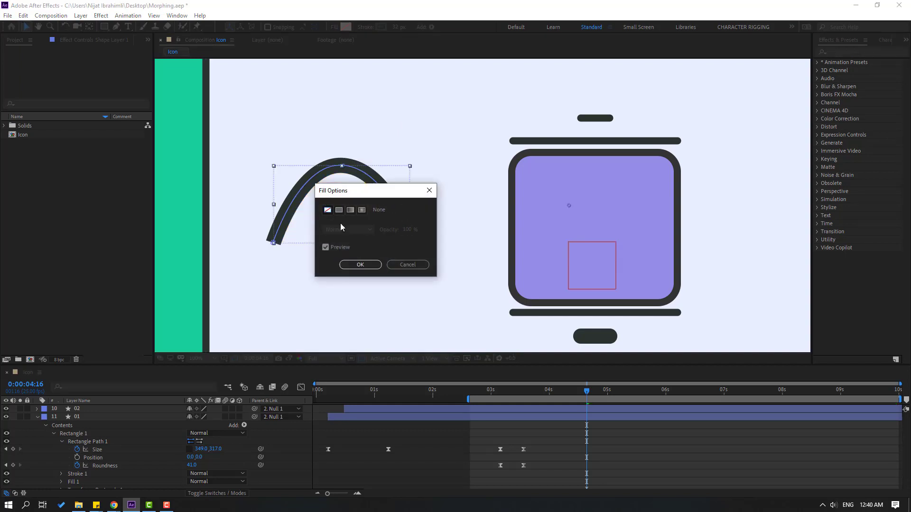
{"action": "left_click", "coordinate": [359, 265]}
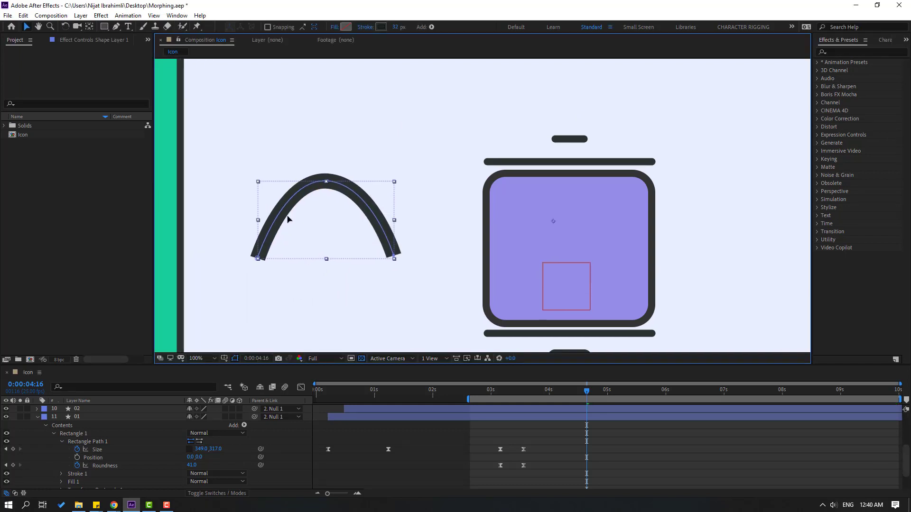
{"action": "left_click_drag", "start_coordinate": [288, 219], "coordinate": [526, 117]}
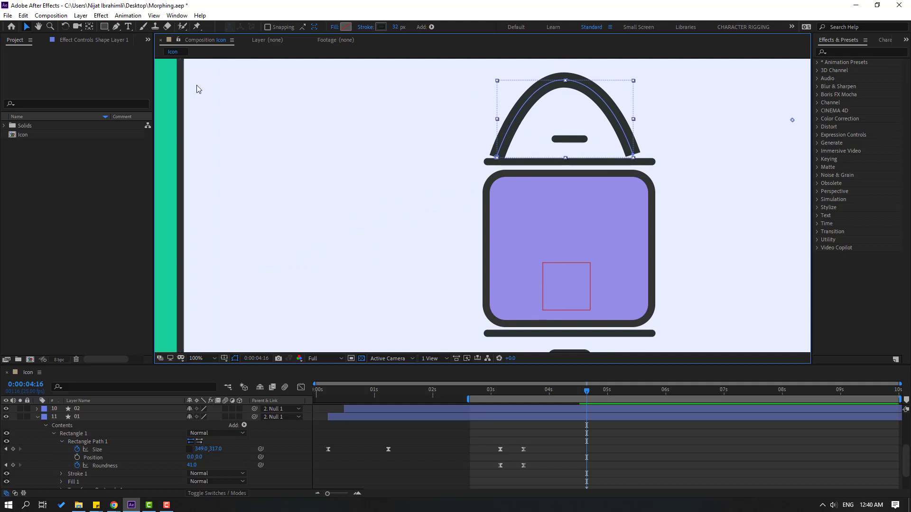
Step: Pull the arch's ends inward symmetrically and reshape its right curve and top point
{"action": "left_click", "coordinate": [116, 27]}
{"action": "left_click_drag", "start_coordinate": [498, 158], "coordinate": [525, 161]}
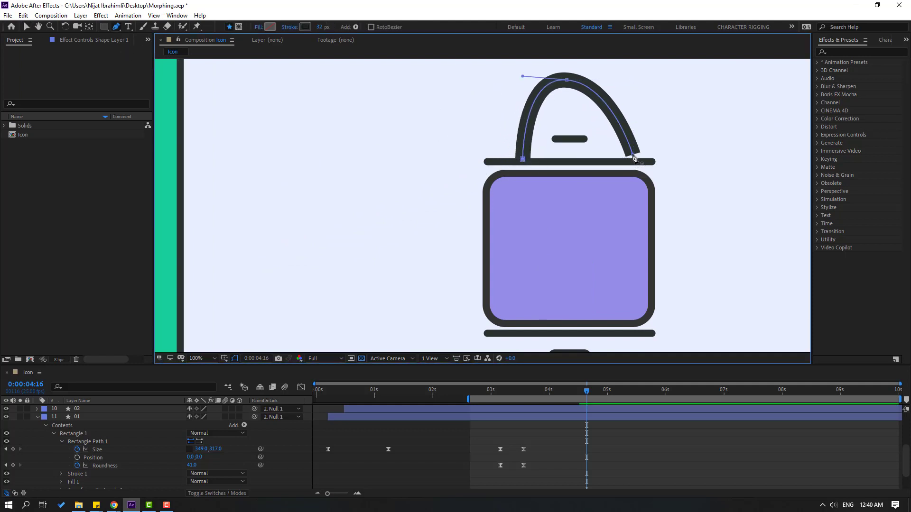
{"action": "key", "text": "v"}
{"action": "left_click_drag", "start_coordinate": [634, 158], "coordinate": [610, 162]}
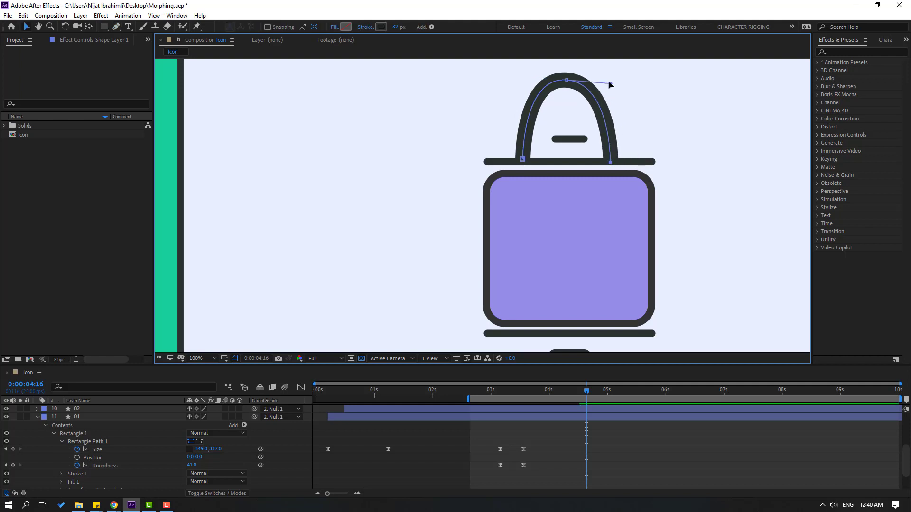
{"action": "left_click_drag", "start_coordinate": [610, 84], "coordinate": [623, 84]}
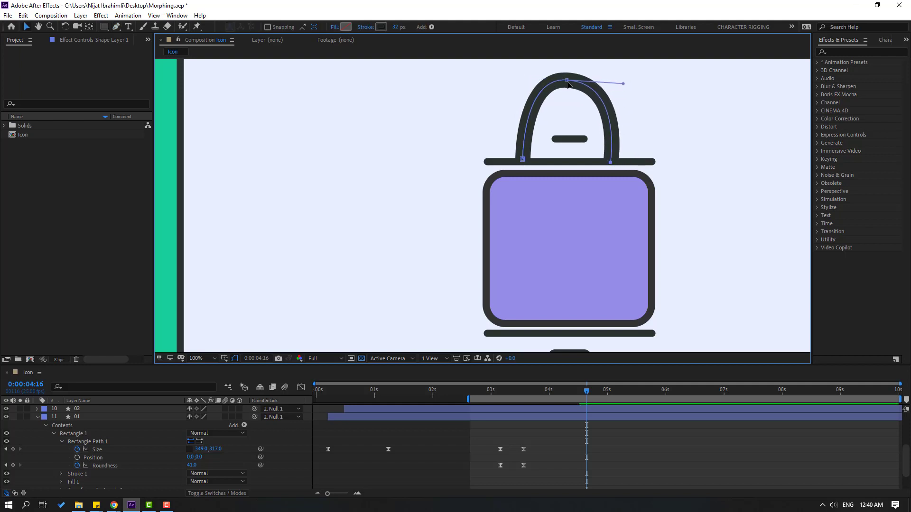
{"action": "left_click_drag", "start_coordinate": [567, 81], "coordinate": [507, 80]}
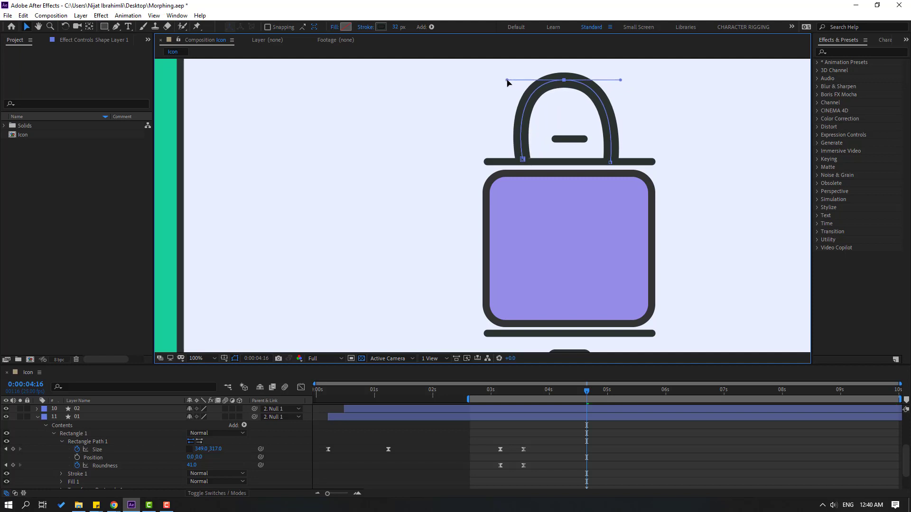
Step: Widen and raise both shackle legs, adjust the top curve, then reselect the shackle layer
{"action": "left_click_drag", "start_coordinate": [522, 160], "coordinate": [517, 160]}
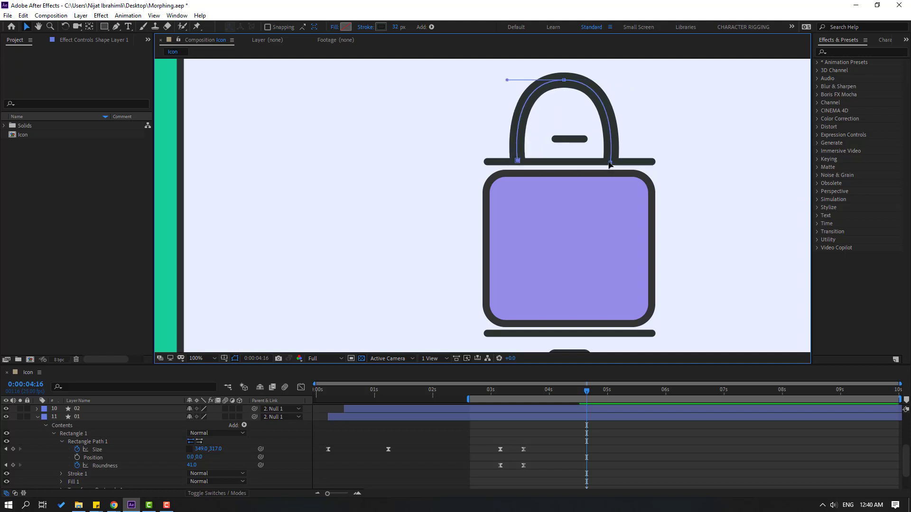
{"action": "left_click_drag", "start_coordinate": [611, 163], "coordinate": [615, 164]}
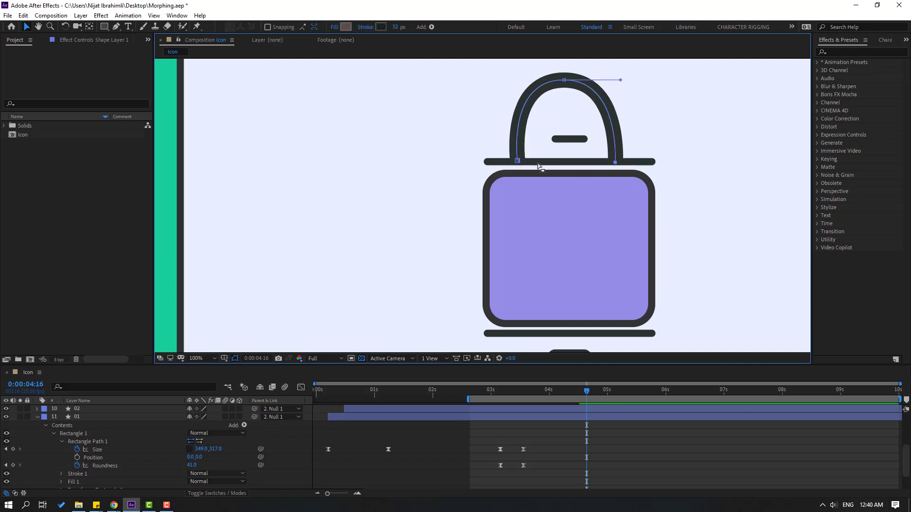
{"action": "left_click_drag", "start_coordinate": [615, 163], "coordinate": [617, 156]}
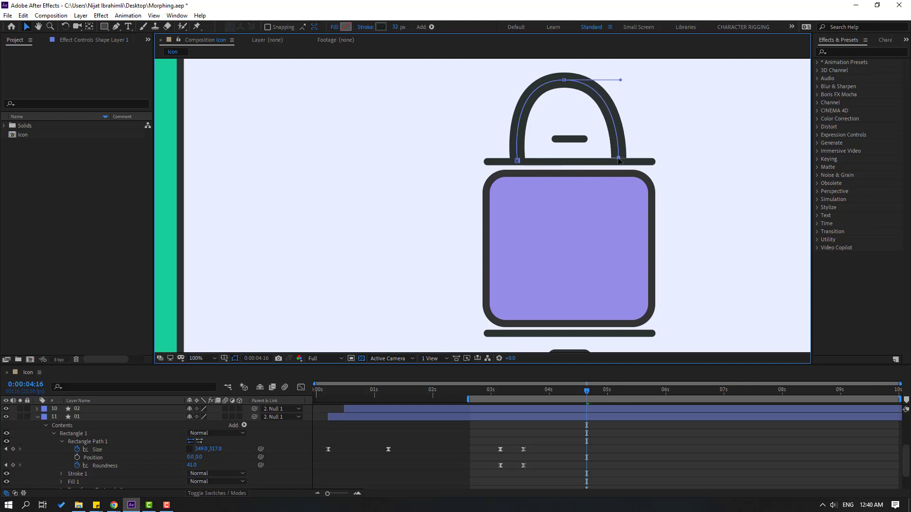
{"action": "left_click_drag", "start_coordinate": [517, 161], "coordinate": [516, 156]}
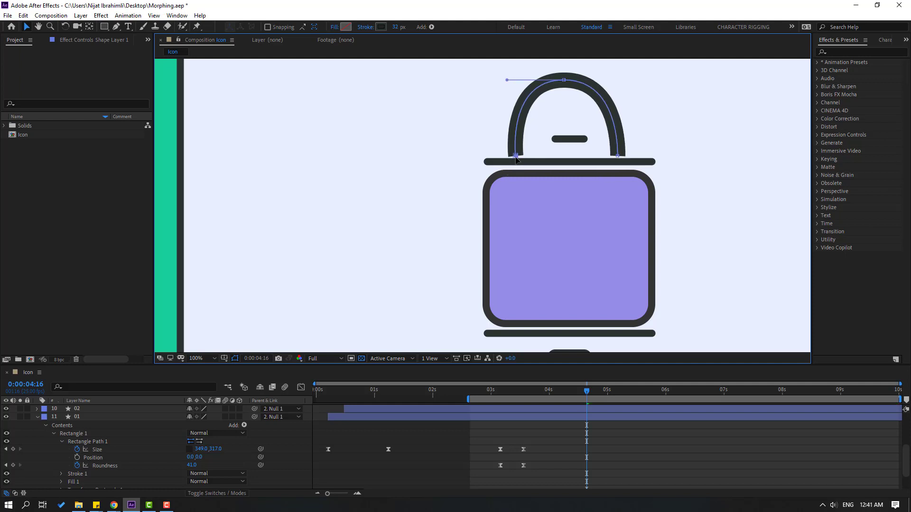
{"action": "left_click_drag", "start_coordinate": [508, 81], "coordinate": [508, 82]}
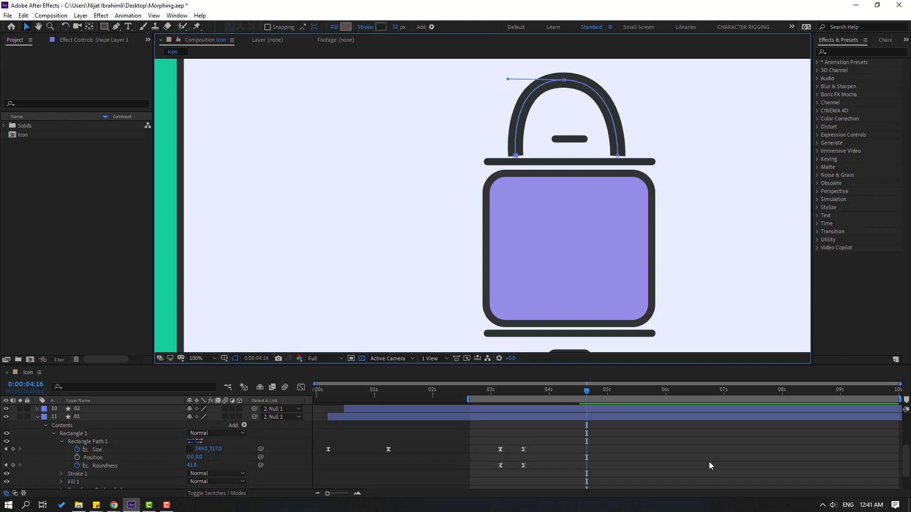
{"action": "left_click", "coordinate": [685, 457]}
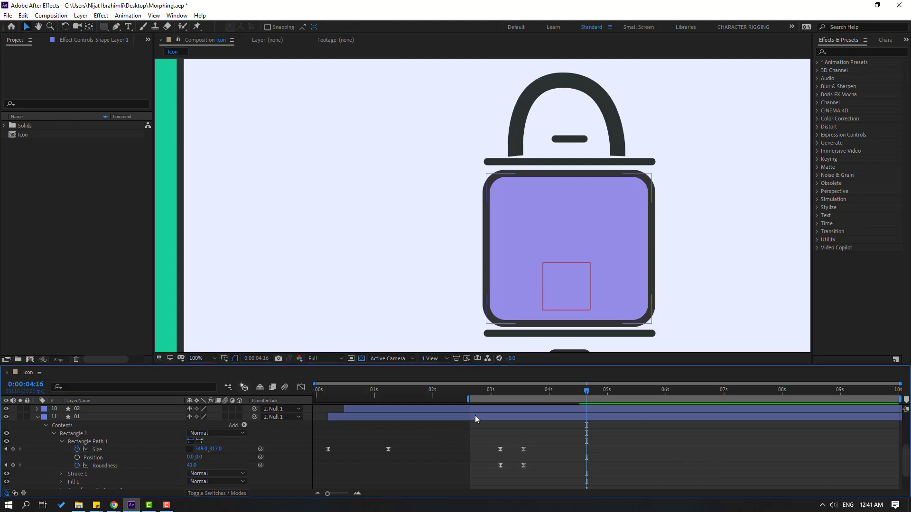
{"action": "left_click", "coordinate": [577, 111]}
{"action": "scroll", "coordinate": [80, 441], "scroll_direction": "up", "scroll_amount": 5}
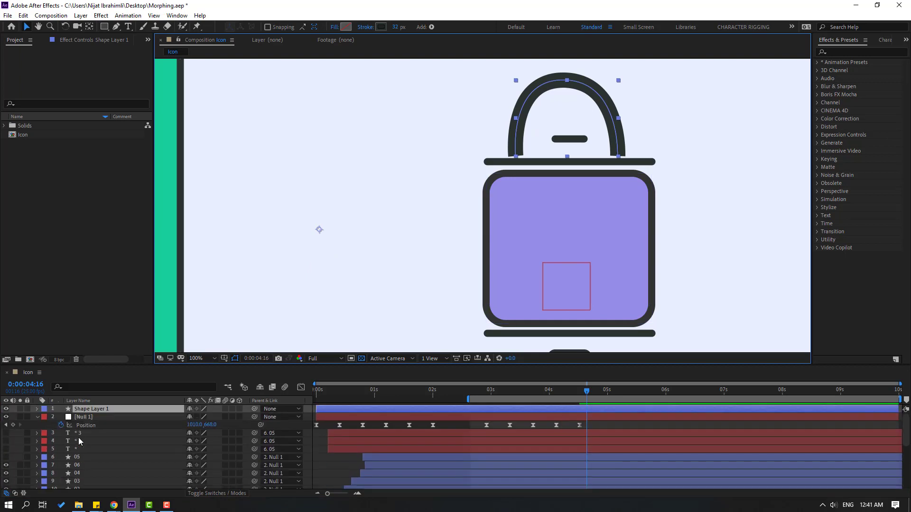
Step: Add Trim Paths to the shackle shape and start its layer around 4.7 seconds
{"action": "left_click", "coordinate": [432, 27]}
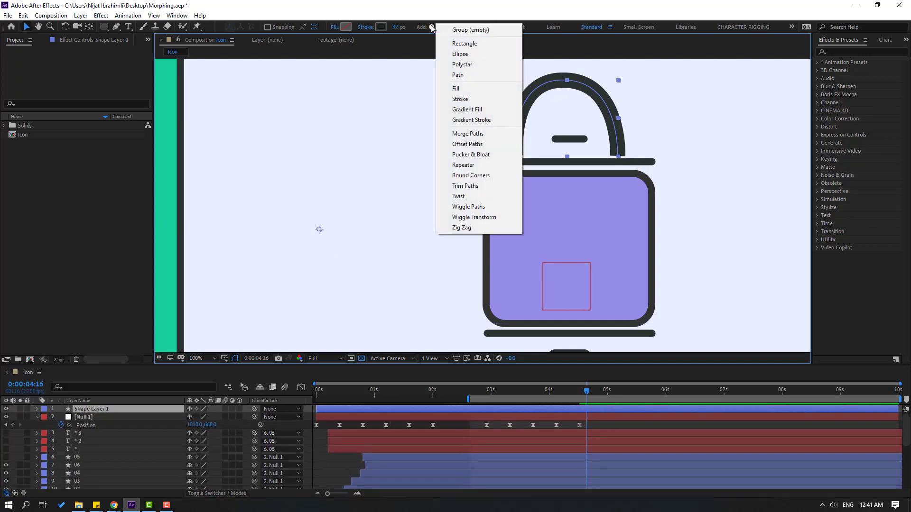
{"action": "left_click", "coordinate": [477, 187]}
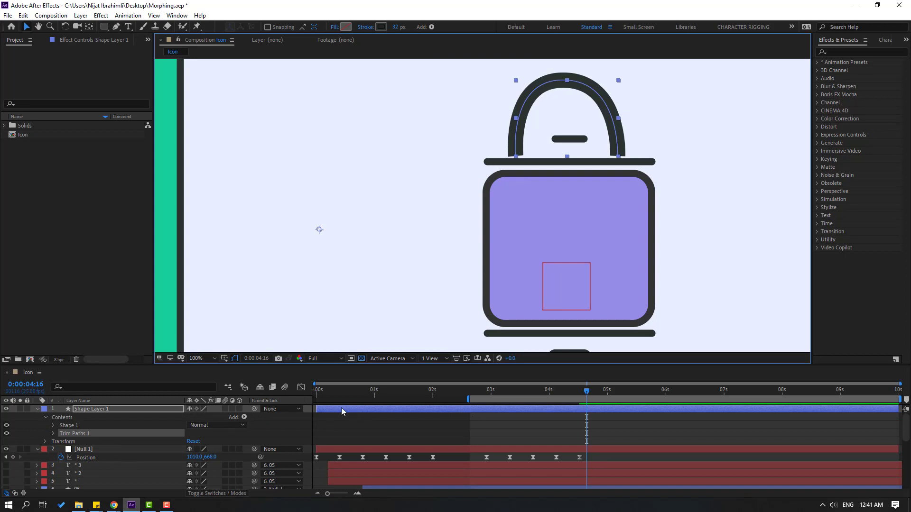
{"action": "left_click_drag", "start_coordinate": [317, 409], "coordinate": [594, 413]}
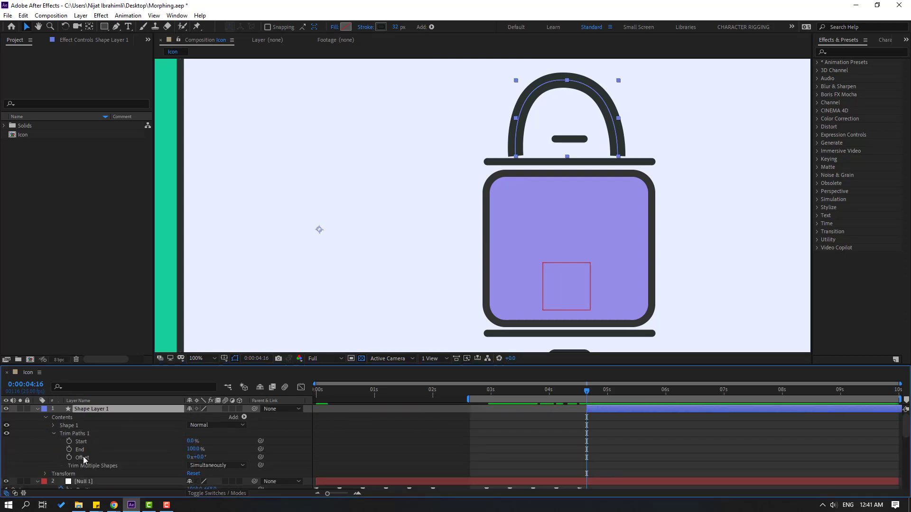
Step: Keyframe Trim Paths End at 0%, then at 100% at 0:00:05:10
{"action": "left_click_drag", "start_coordinate": [192, 449], "coordinate": [151, 456]}
{"action": "left_click", "coordinate": [69, 450]}
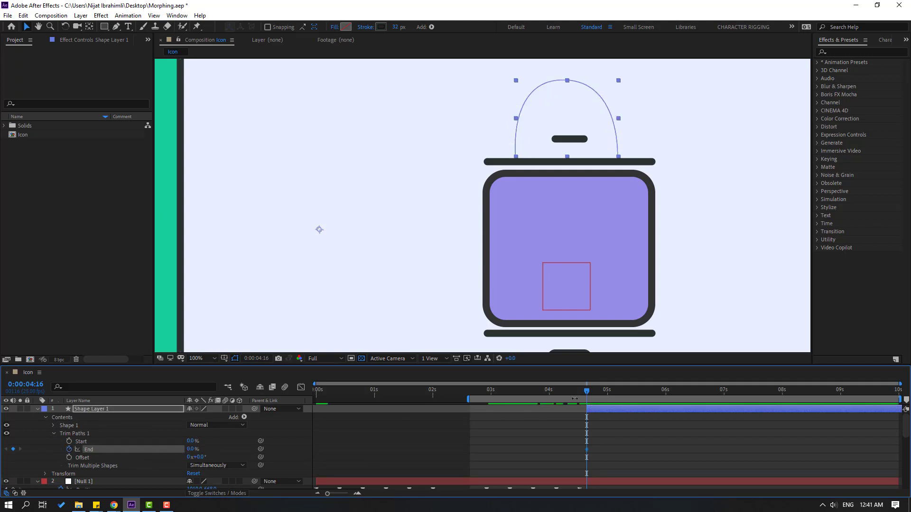
{"action": "left_click_drag", "start_coordinate": [589, 395], "coordinate": [632, 395]}
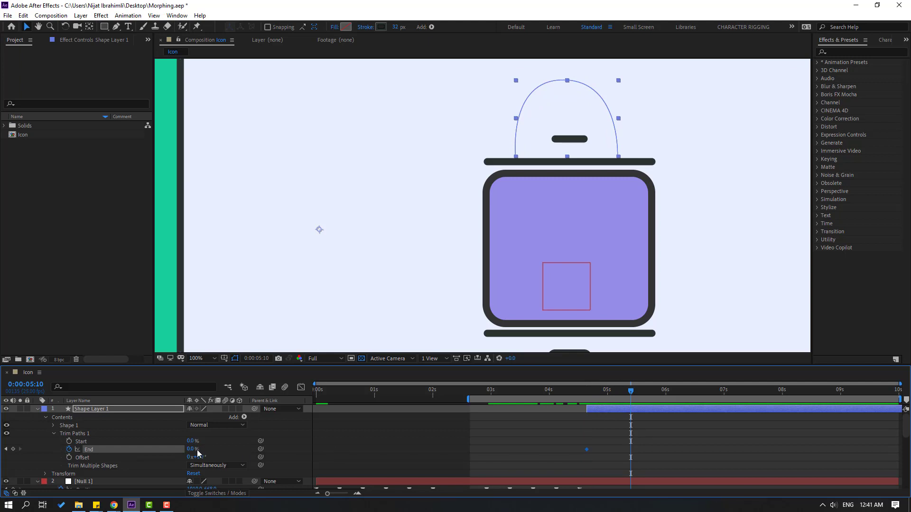
{"action": "left_click", "coordinate": [192, 450]}
{"action": "type", "text": "100"}
{"action": "key", "text": "Return"}
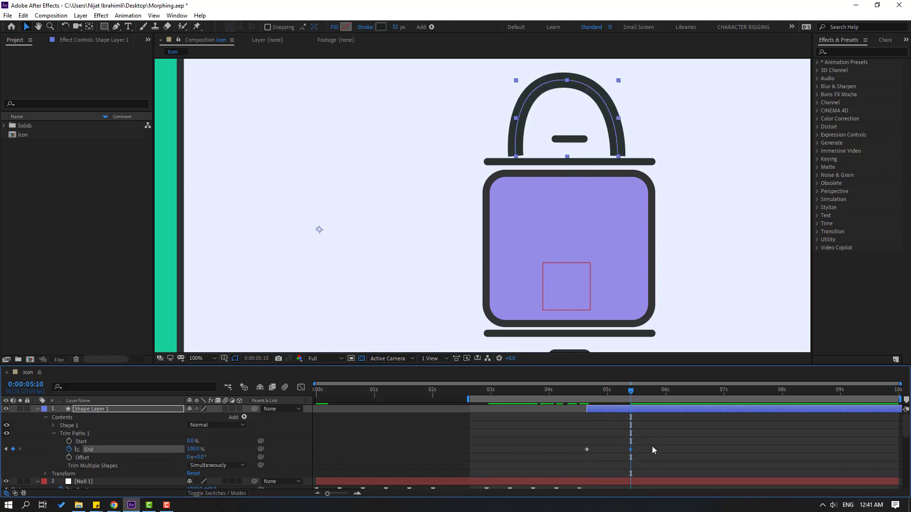
Step: Apply Easy Ease to both End keyframes and lengthen the first keyframe's ease in the graph
{"action": "left_click_drag", "start_coordinate": [665, 439], "coordinate": [564, 466]}
{"action": "right_click", "coordinate": [587, 448]}
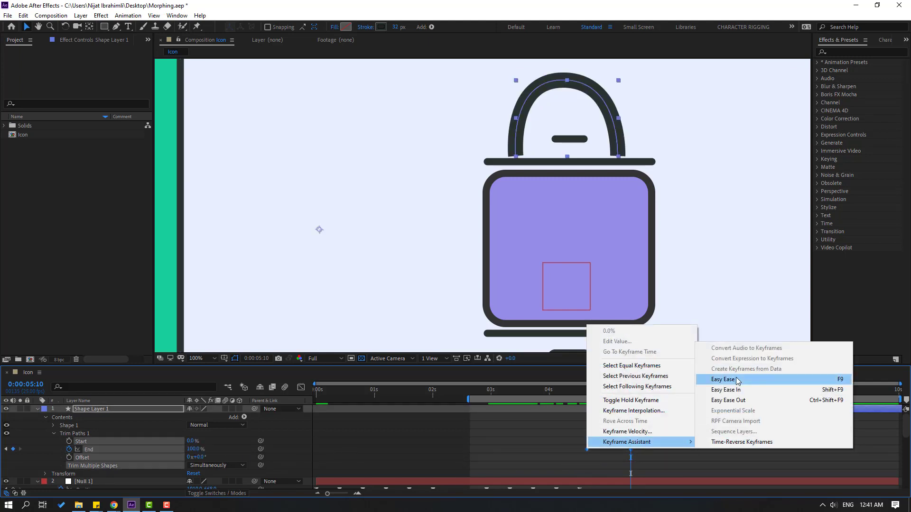
{"action": "left_click", "coordinate": [722, 379]}
{"action": "left_click", "coordinate": [301, 387]}
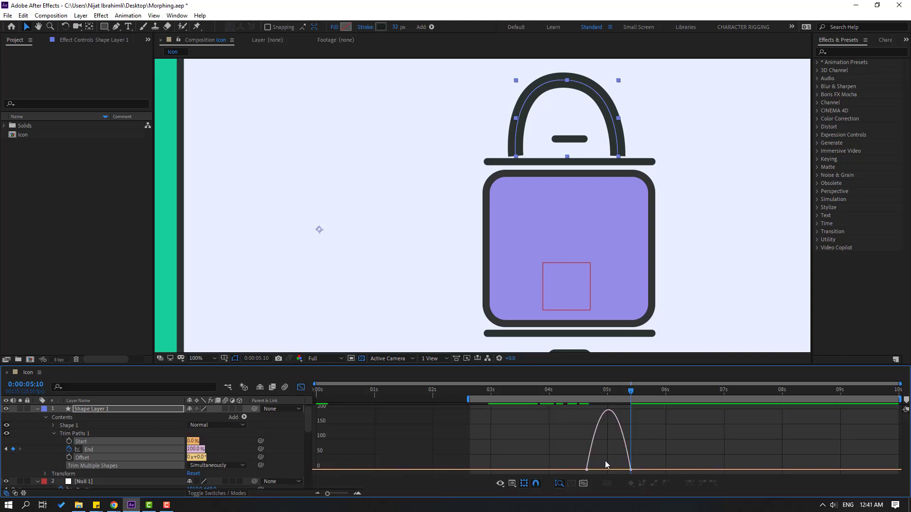
{"action": "left_click", "coordinate": [586, 469]}
{"action": "left_click_drag", "start_coordinate": [594, 470], "coordinate": [603, 470]}
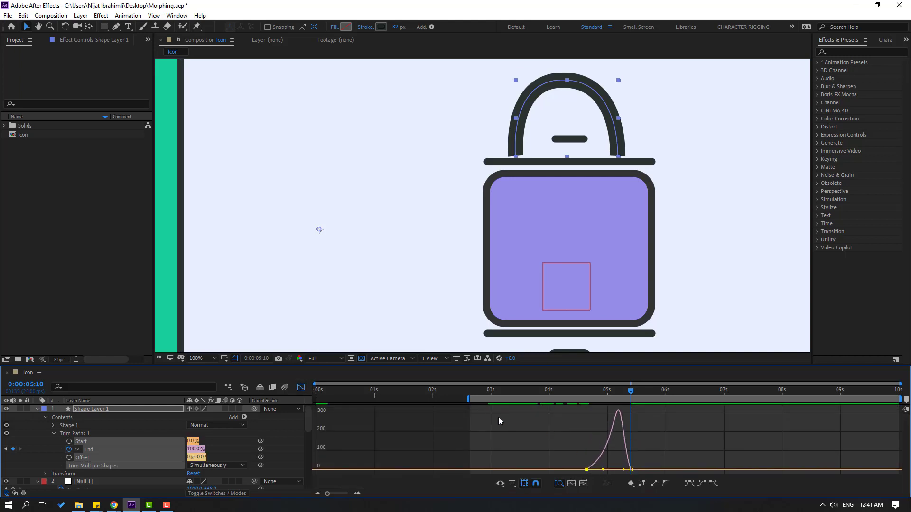
Step: Preview the shackle draw-on from about 4.7 seconds, then collapse Trim Paths
{"action": "left_click_drag", "start_coordinate": [465, 401], "coordinate": [572, 402]}
{"action": "key", "text": "space"}
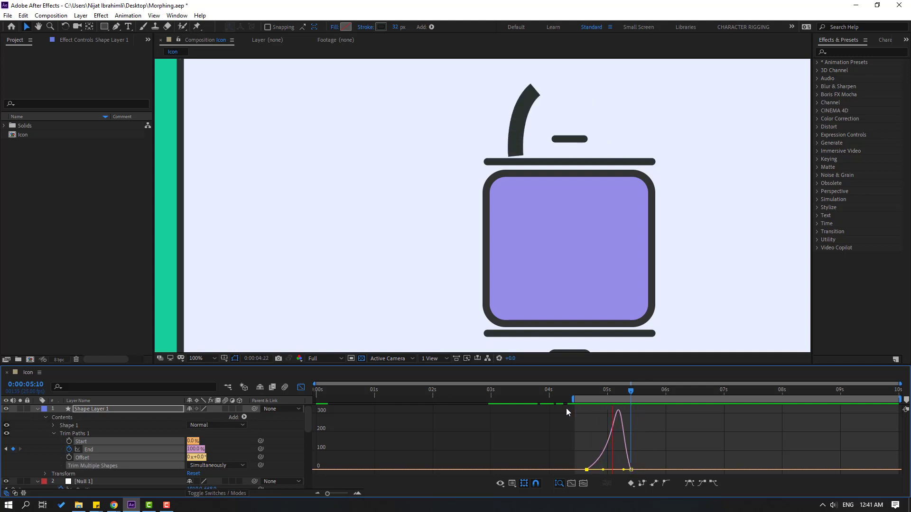
{"action": "key", "text": "space"}
{"action": "key", "text": "space"}
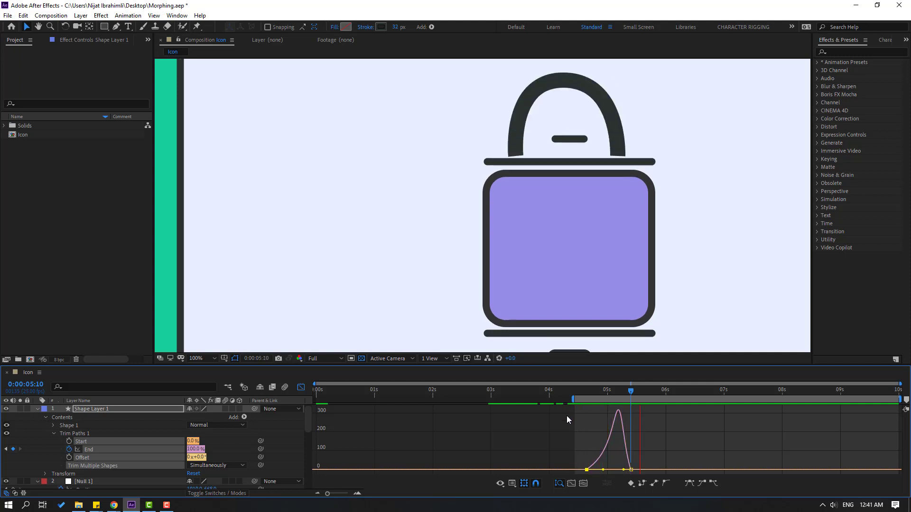
{"action": "key", "text": "space"}
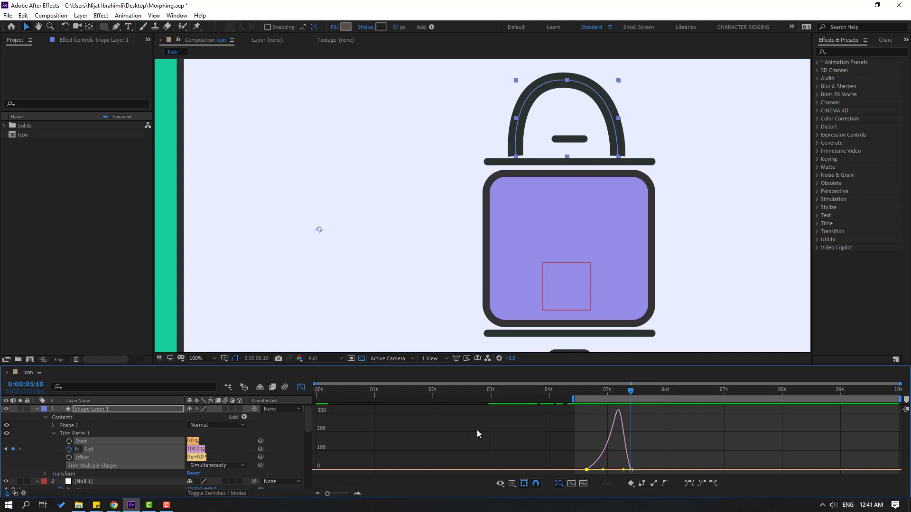
{"action": "left_click", "coordinate": [52, 433]}
{"action": "left_click", "coordinate": [53, 425]}
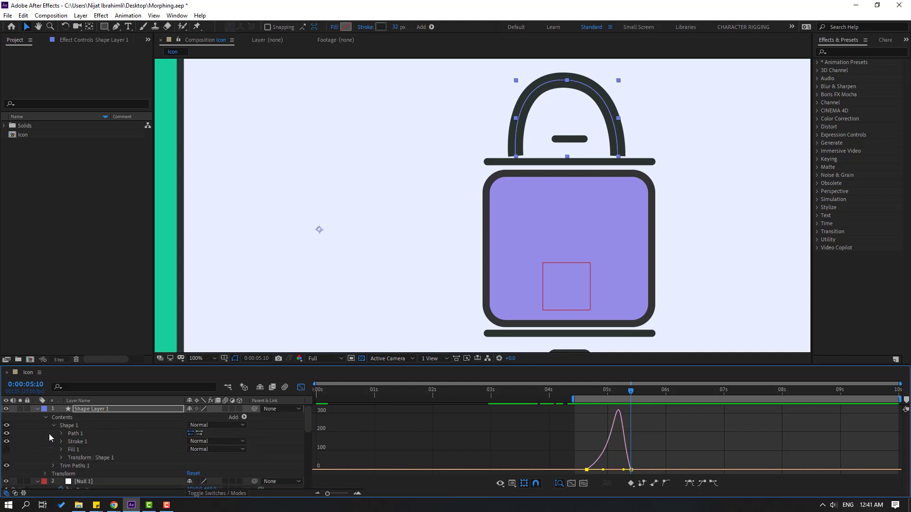
Step: Give the shackle's stroke rounded line caps
{"action": "left_click", "coordinate": [61, 442]}
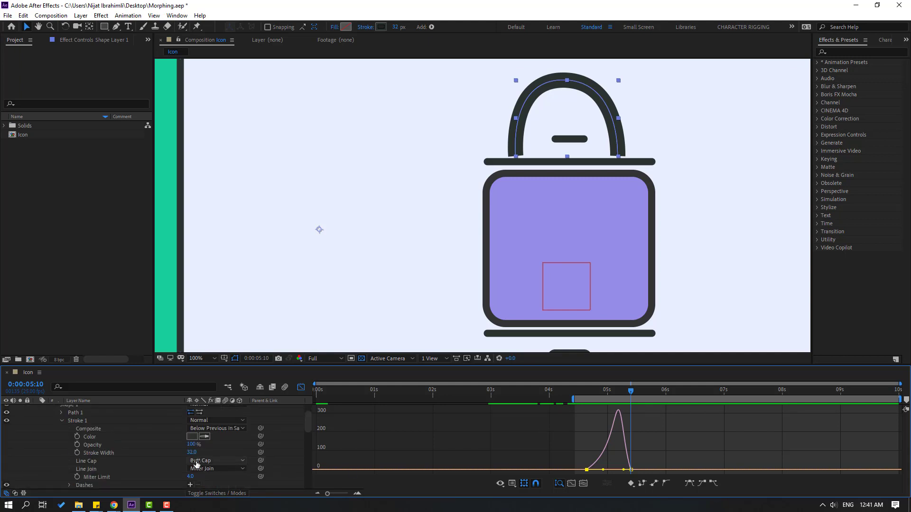
{"action": "left_click", "coordinate": [215, 461]}
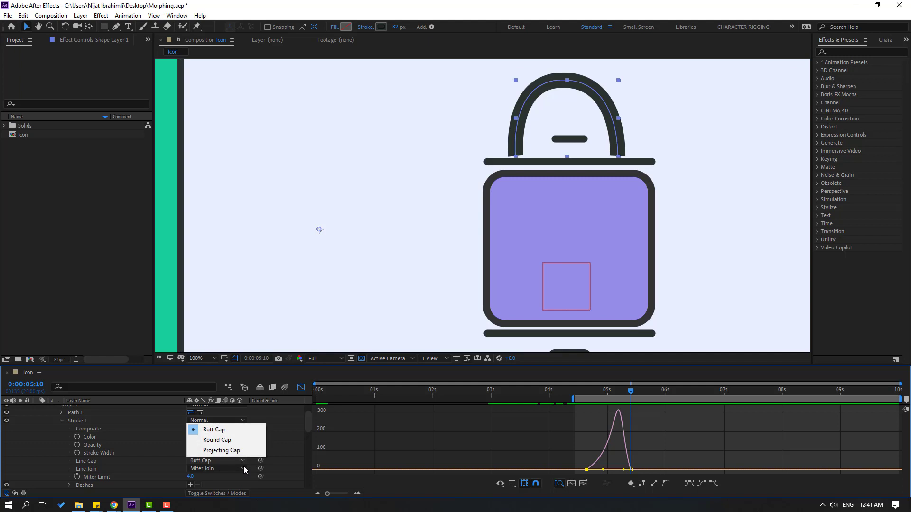
{"action": "left_click", "coordinate": [221, 442]}
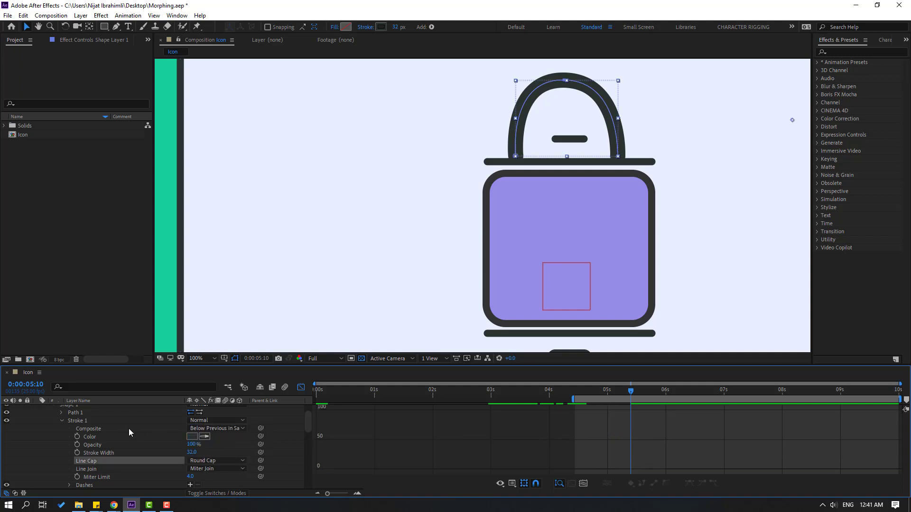
Step: Collapse the shackle layer, return from the speed graph to layer bars, and preview
{"action": "scroll", "coordinate": [95, 418], "scroll_direction": "up", "scroll_amount": 2}
{"action": "left_click", "coordinate": [87, 411]}
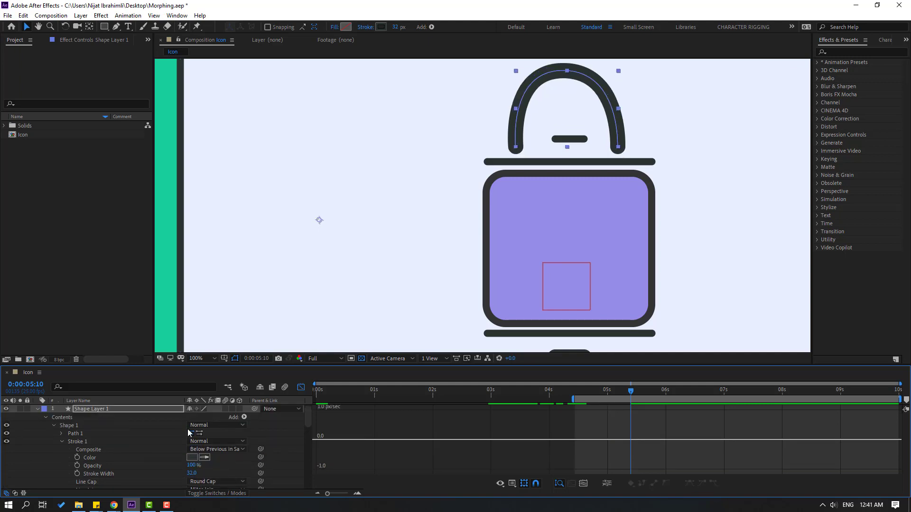
{"action": "scroll", "coordinate": [379, 316], "scroll_direction": "down", "scroll_amount": 2}
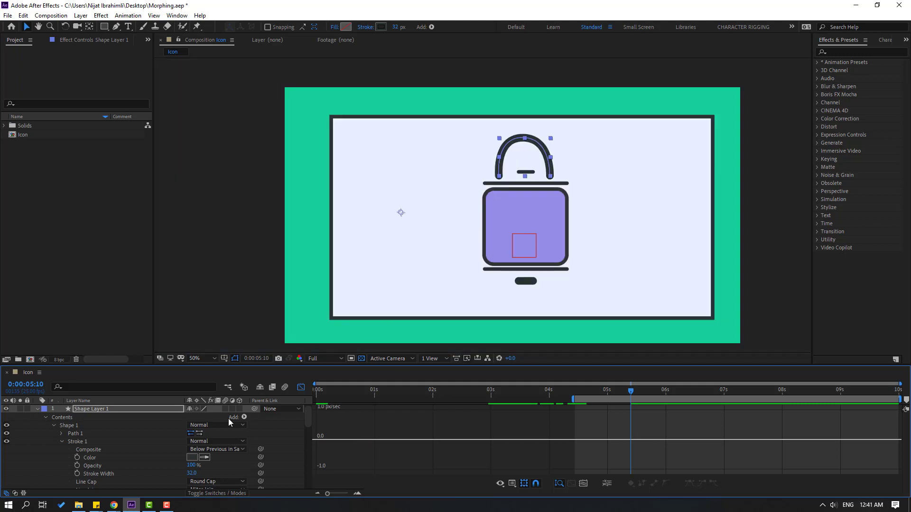
{"action": "left_click", "coordinate": [38, 410]}
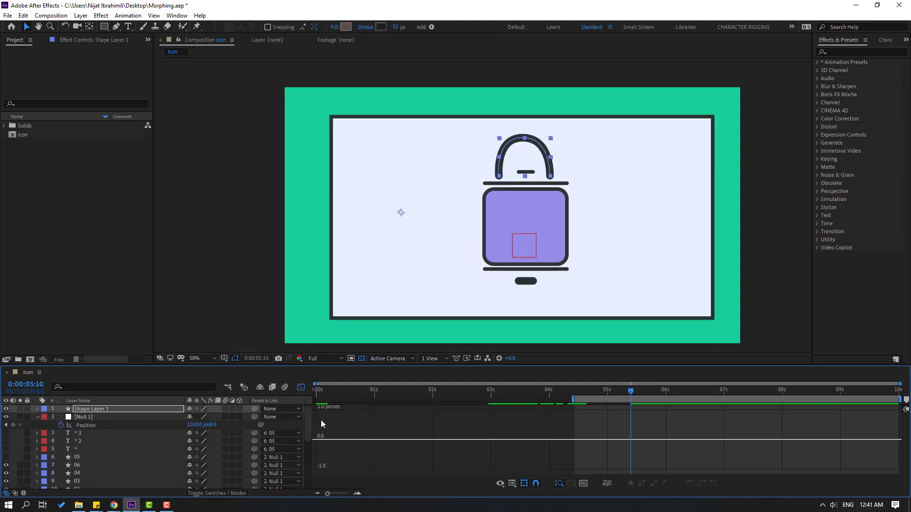
{"action": "left_click", "coordinate": [302, 389]}
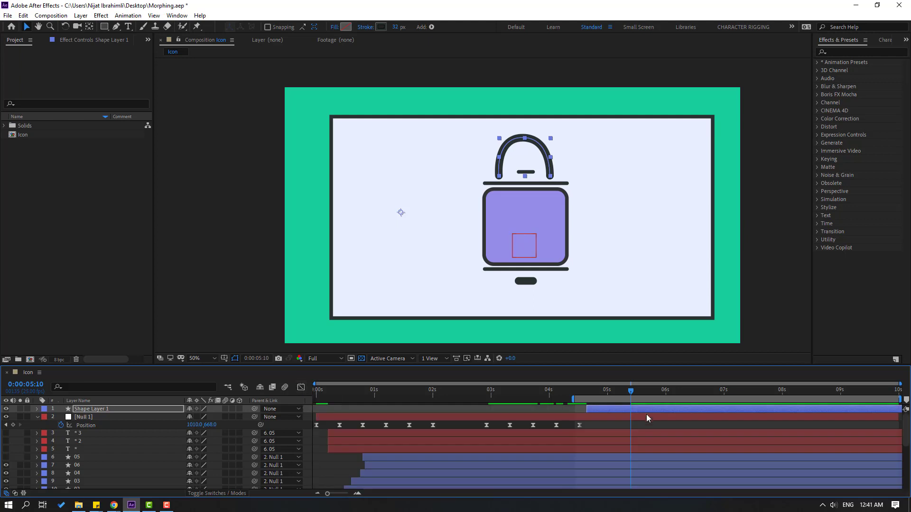
{"action": "left_click", "coordinate": [631, 422]}
{"action": "key", "text": "space"}
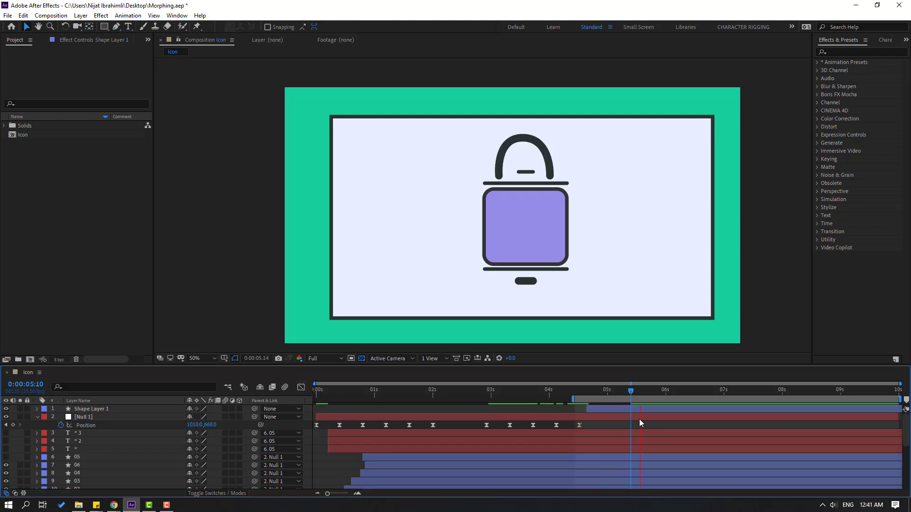
Step: At 0:00:06:09, thin the shackle stroke from 30 to 20 px and squash it down slightly
{"action": "left_click_drag", "start_coordinate": [621, 388], "coordinate": [687, 391]}
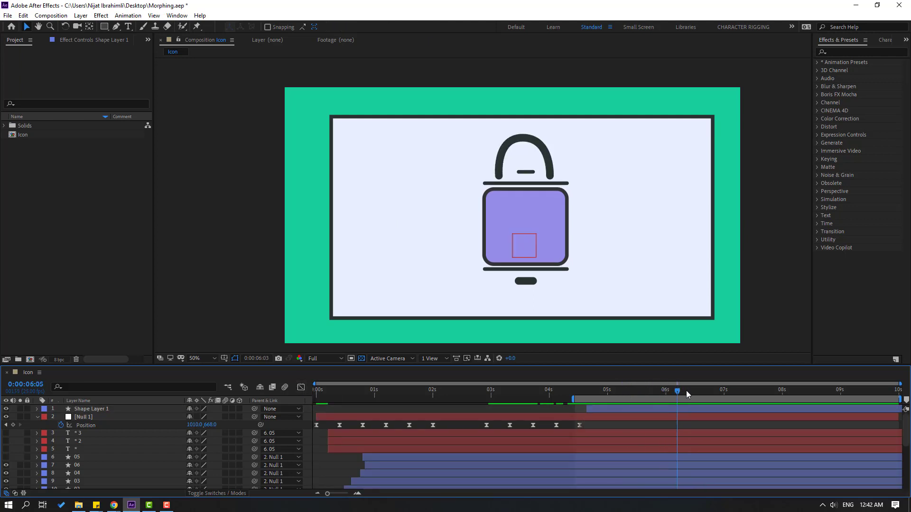
{"action": "left_click", "coordinate": [637, 411]}
{"action": "left_click_drag", "start_coordinate": [396, 31], "coordinate": [393, 29]}
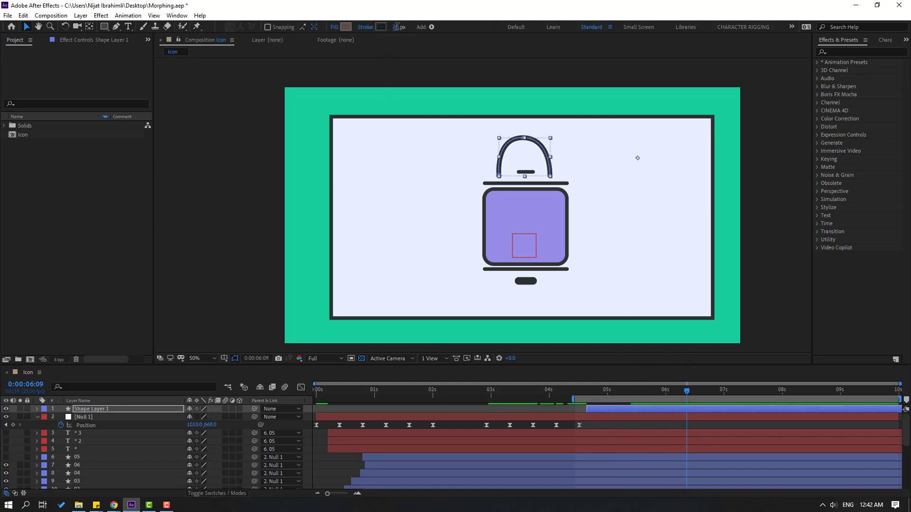
{"action": "scroll", "coordinate": [524, 148], "scroll_direction": "up", "scroll_amount": 2}
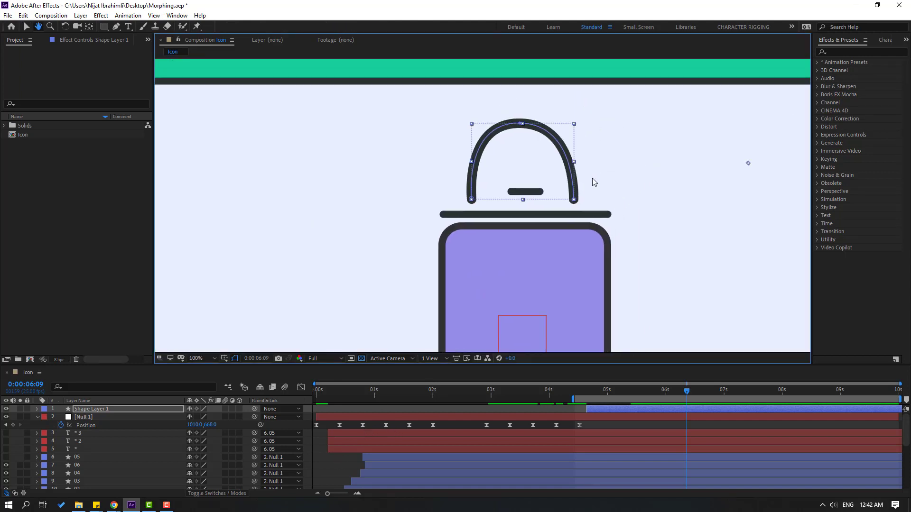
{"action": "left_click_drag", "start_coordinate": [525, 127], "coordinate": [525, 132]}
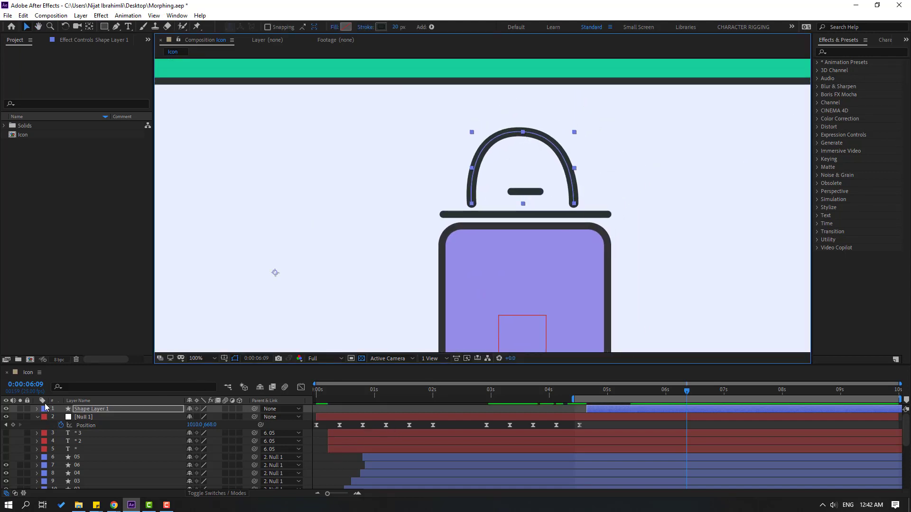
{"action": "left_click", "coordinate": [37, 417]}
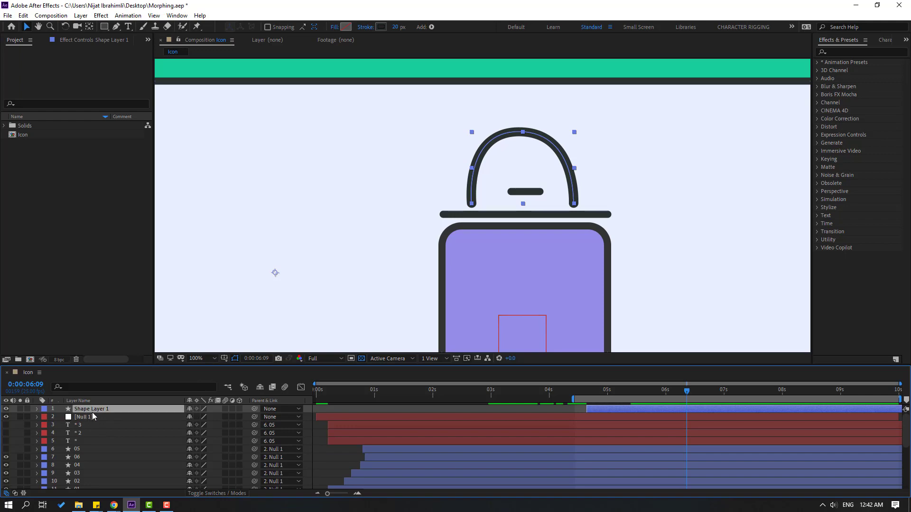
{"action": "scroll", "coordinate": [93, 478], "scroll_direction": "down", "scroll_amount": 3}
{"action": "left_click", "coordinate": [80, 442]}
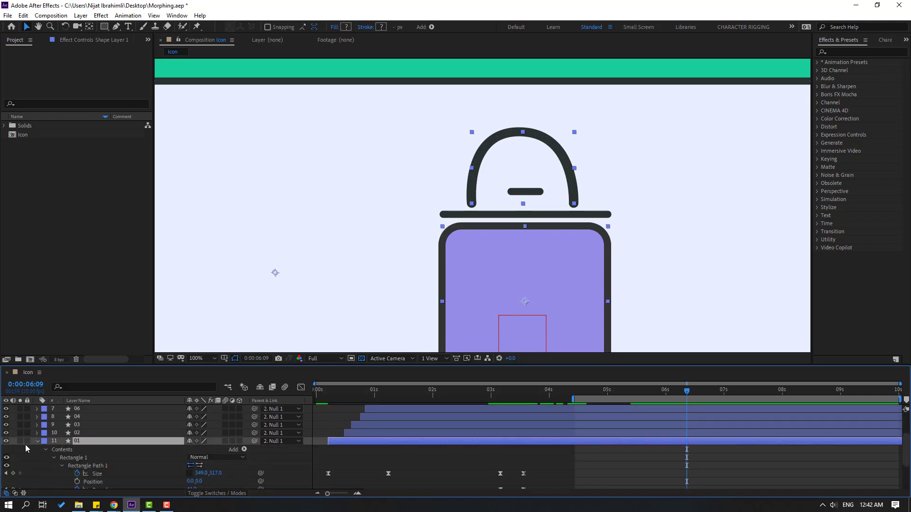
Step: Solo layer 01, move Shape Layer 1 just above it, and rename it 01_new
{"action": "left_click", "coordinate": [20, 442]}
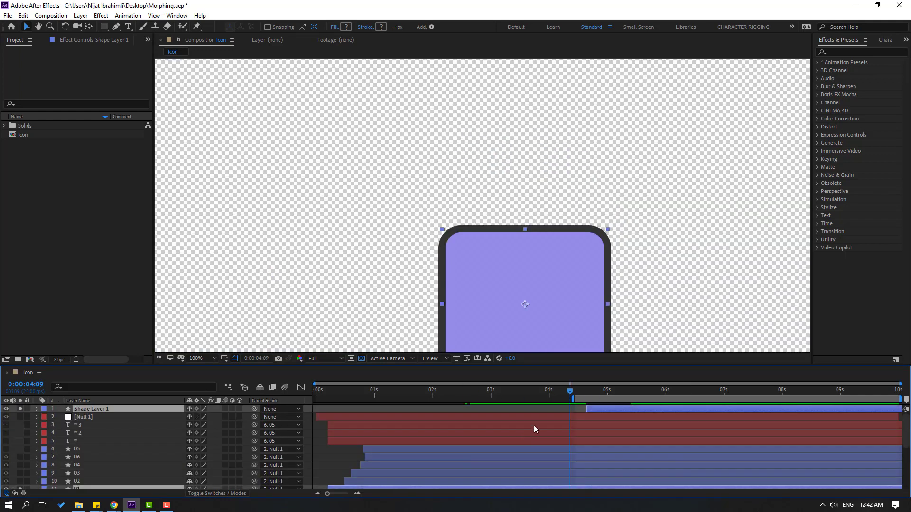
{"action": "left_click", "coordinate": [573, 410]}
{"action": "left_click", "coordinate": [593, 410]}
{"action": "left_click_drag", "start_coordinate": [108, 452], "coordinate": [110, 476]}
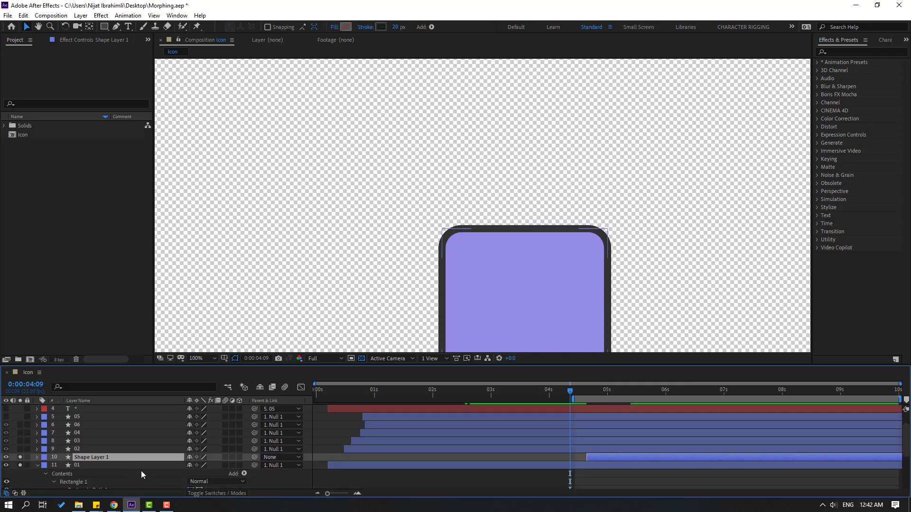
{"action": "key", "text": "Return"}
{"action": "type", "text": "01_new"}
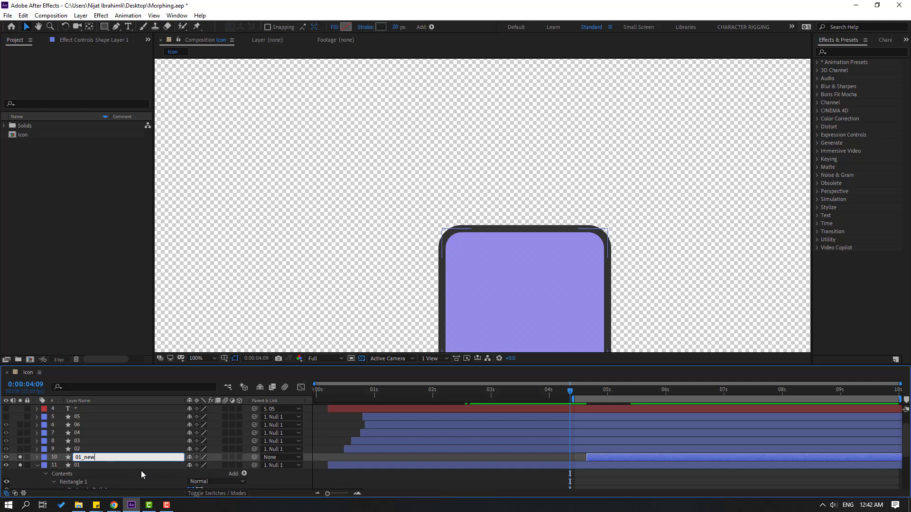
{"action": "key", "text": "Return"}
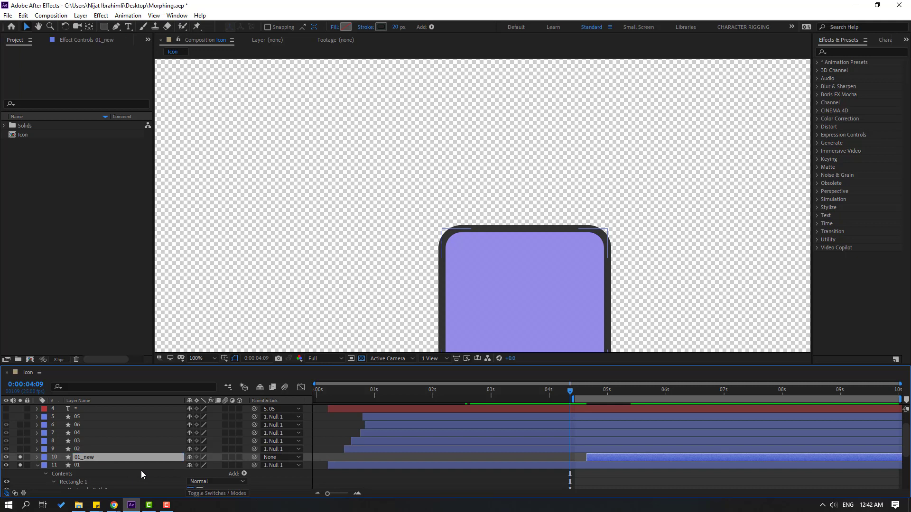
Step: Make the 01_new layer start earlier, checking the half-drawn shackle around 4:23
{"action": "left_click_drag", "start_coordinate": [507, 277], "coordinate": [498, 227]}
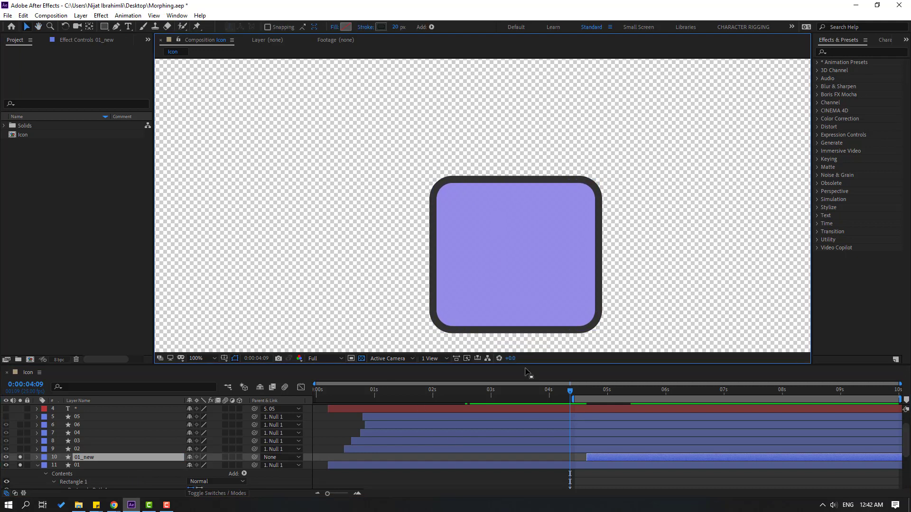
{"action": "left_click_drag", "start_coordinate": [575, 392], "coordinate": [640, 394]}
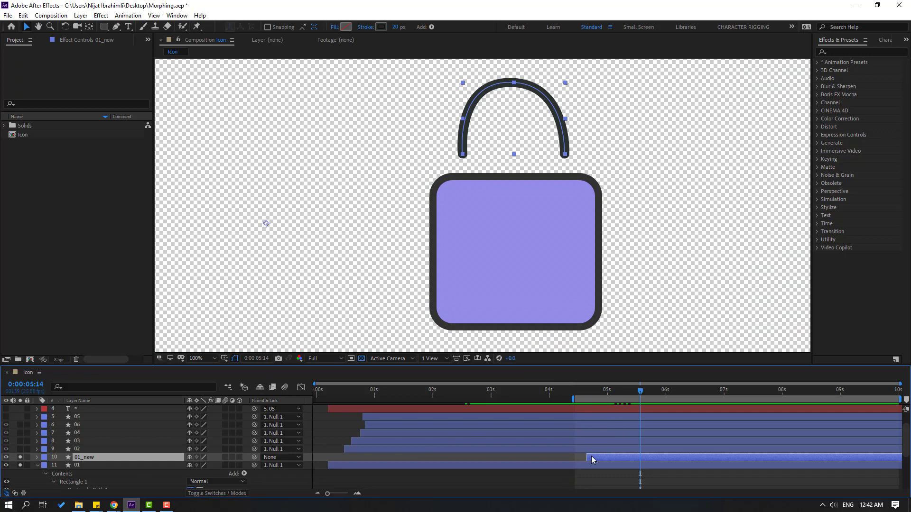
{"action": "left_click_drag", "start_coordinate": [591, 458], "coordinate": [588, 461]}
{"action": "key", "text": "ctrl+z"}
{"action": "mouse_move", "coordinate": [563, 392]}
{"action": "left_mouse_down"}
{"action": "mouse_move", "coordinate": [603, 394]}
{"action": "mouse_move", "coordinate": [510, 401]}
{"action": "left_mouse_up"}
{"action": "left_click_drag", "start_coordinate": [591, 457], "coordinate": [530, 460]}
{"action": "scroll", "coordinate": [521, 289], "scroll_direction": "down", "scroll_amount": 2}
{"action": "left_click_drag", "start_coordinate": [516, 396], "coordinate": [628, 394]}
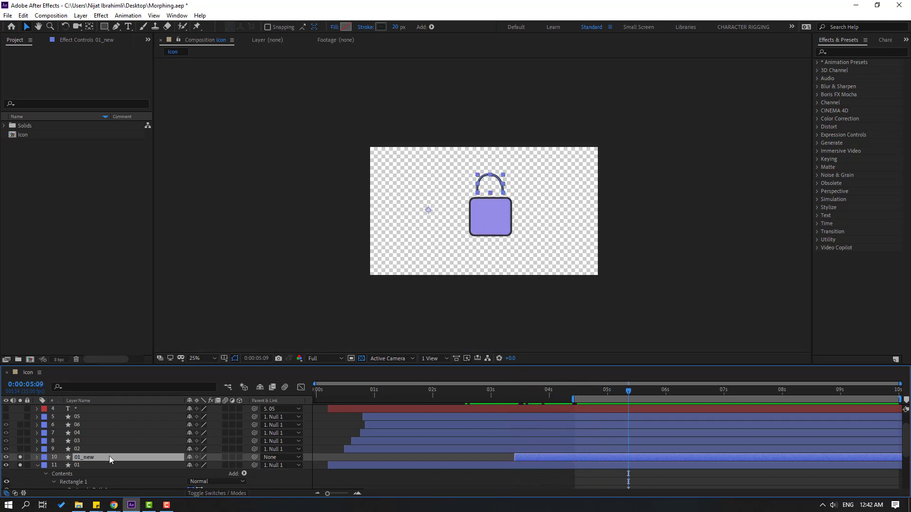
Step: Parent 01_new to Null 1 and enlarge the composition preview to 50%
{"action": "scroll", "coordinate": [109, 456], "scroll_direction": "up", "scroll_amount": 2}
{"action": "left_click_drag", "start_coordinate": [255, 482], "coordinate": [81, 409]}
{"action": "key", "text": "period"}
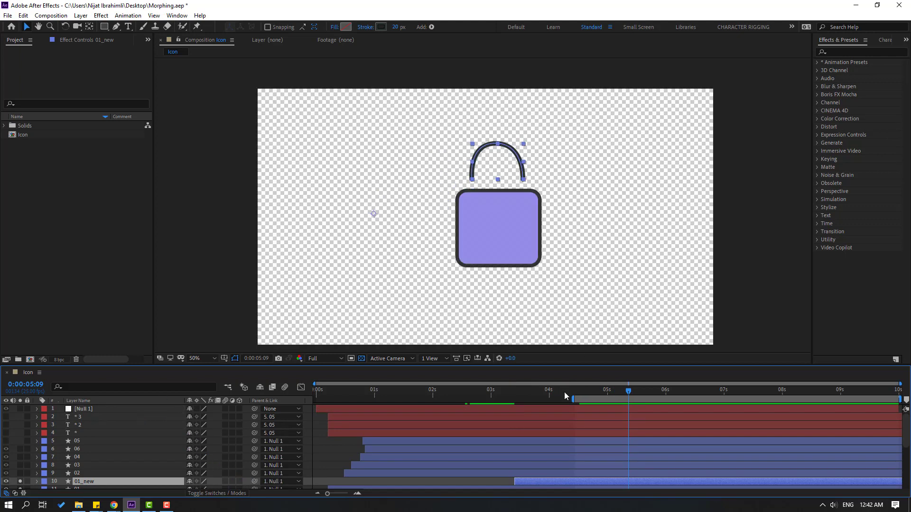
Step: Shift 01_new slightly earlier, move its second End keyframe to 3:22, and preview from 3:03
{"action": "mouse_move", "coordinate": [493, 394]}
{"action": "left_mouse_down"}
{"action": "mouse_move", "coordinate": [573, 394]}
{"action": "mouse_move", "coordinate": [497, 399]}
{"action": "left_mouse_up"}
{"action": "left_click_drag", "start_coordinate": [543, 479], "coordinate": [532, 468]}
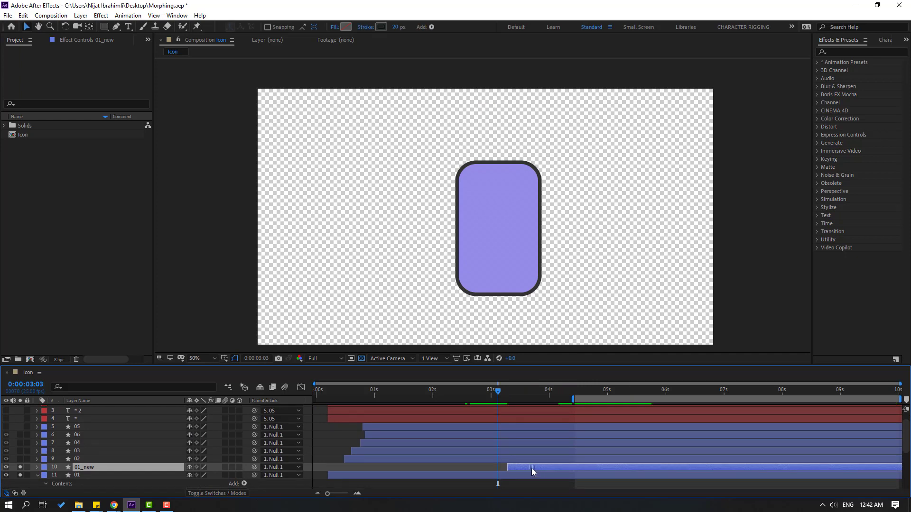
{"action": "left_click_drag", "start_coordinate": [500, 393], "coordinate": [542, 394]}
{"action": "key", "text": "u"}
{"action": "scroll", "coordinate": [572, 458], "scroll_direction": "down", "scroll_amount": 1}
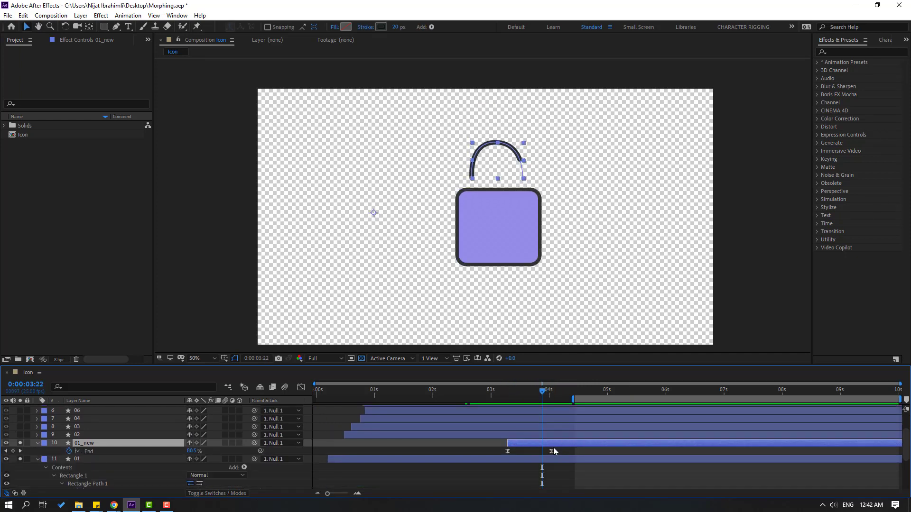
{"action": "left_click_drag", "start_coordinate": [552, 452], "coordinate": [541, 454]}
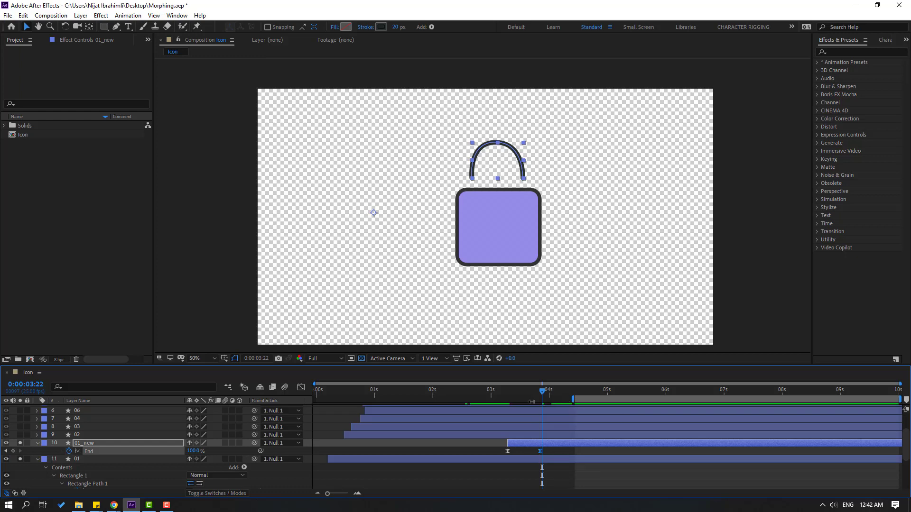
{"action": "left_click_drag", "start_coordinate": [573, 400], "coordinate": [498, 413]}
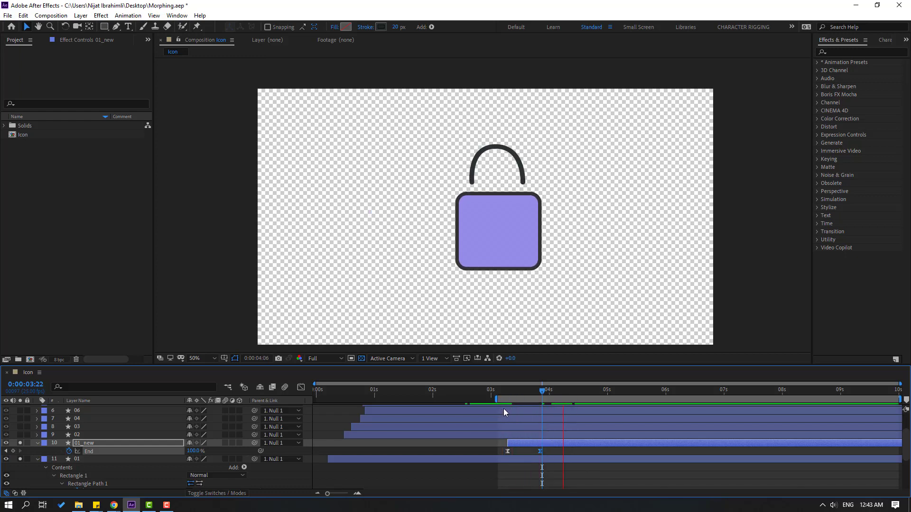
{"action": "key", "text": "space"}
Step: Thicken the shackle stroke to 36 px and preview the animation
{"action": "left_click_drag", "start_coordinate": [543, 391], "coordinate": [579, 392]}
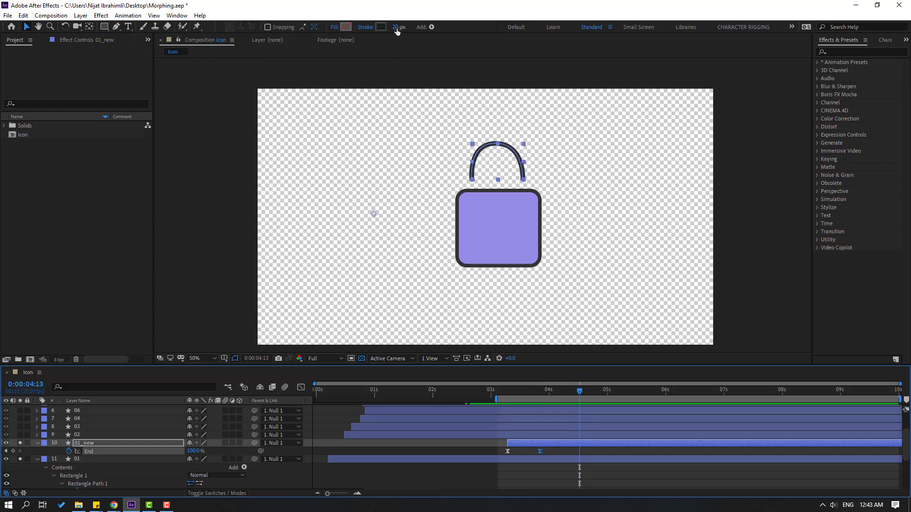
{"action": "left_click_drag", "start_coordinate": [398, 31], "coordinate": [407, 28]}
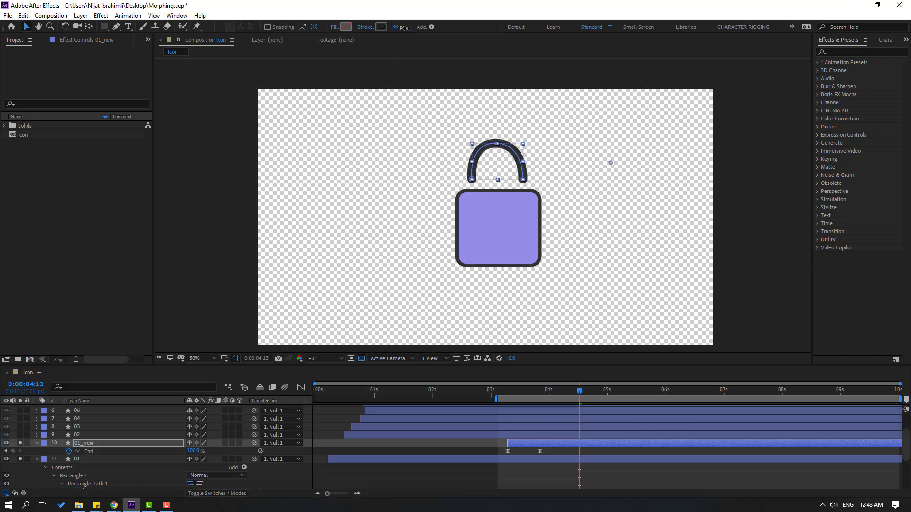
{"action": "left_click", "coordinate": [482, 451]}
{"action": "key", "text": "space"}
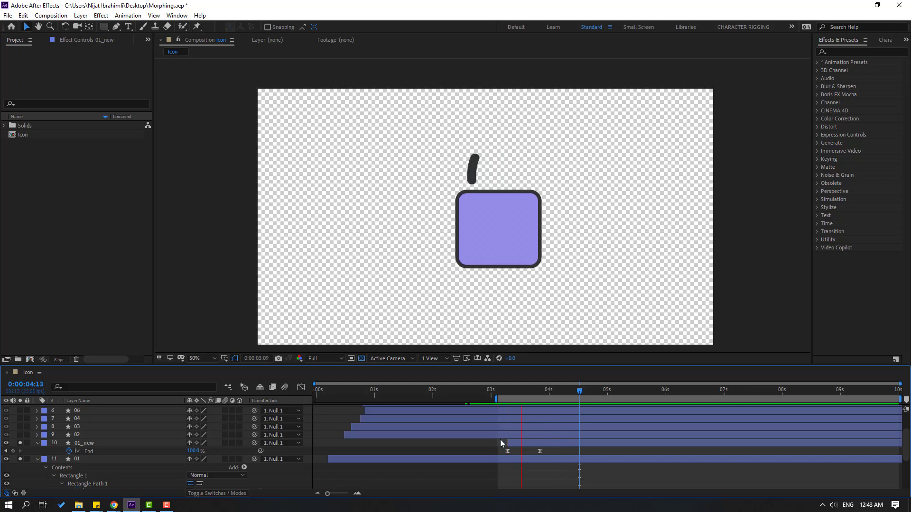
Step: Start the 01_new layer slightly later around 3:20 and collapse the layer properties
{"action": "left_click", "coordinate": [519, 392]}
{"action": "left_click_drag", "start_coordinate": [519, 393], "coordinate": [538, 393]}
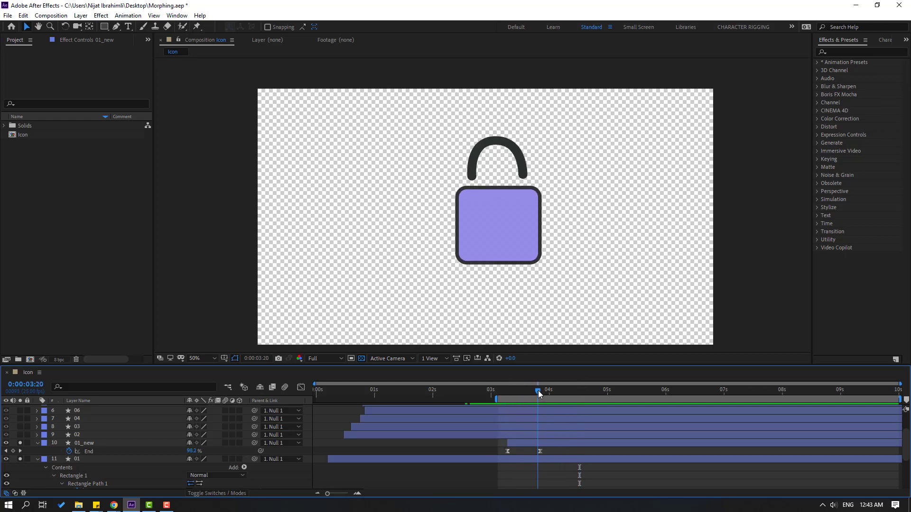
{"action": "left_click_drag", "start_coordinate": [519, 443], "coordinate": [524, 447]}
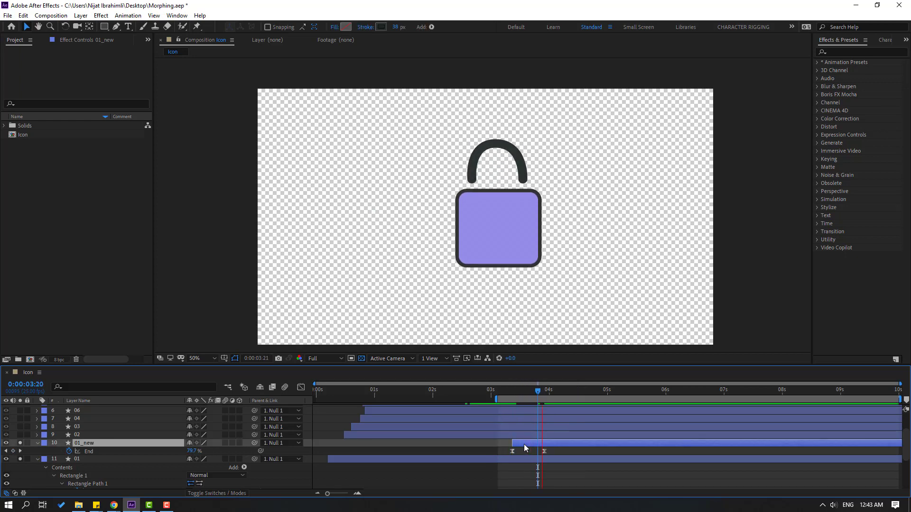
{"action": "scroll", "coordinate": [451, 309], "scroll_direction": "down", "scroll_amount": 4}
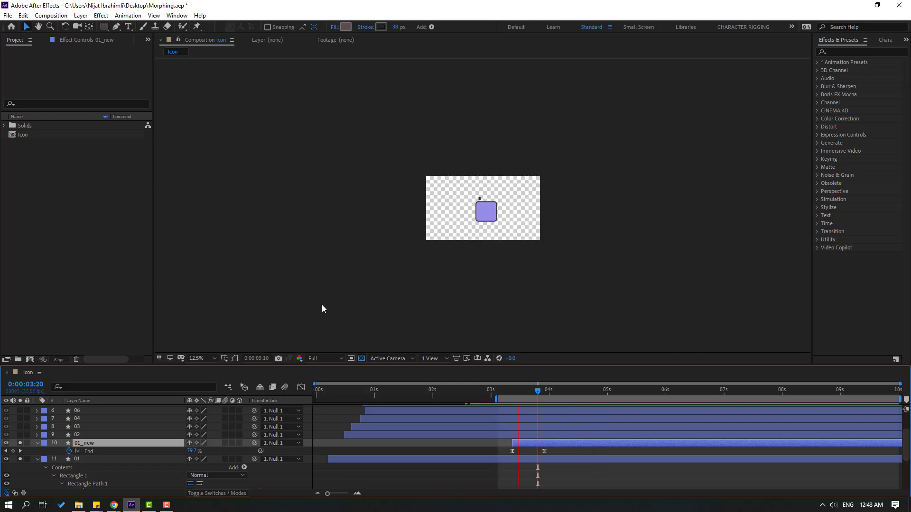
{"action": "scroll", "coordinate": [406, 301], "scroll_direction": "up", "scroll_amount": 2}
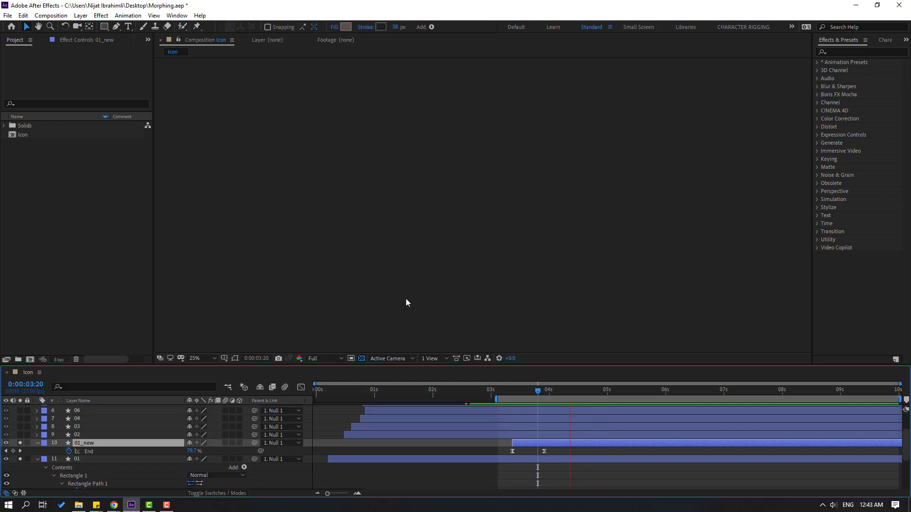
{"action": "left_click", "coordinate": [584, 393]}
{"action": "left_click", "coordinate": [445, 459]}
{"action": "left_click", "coordinate": [446, 452]}
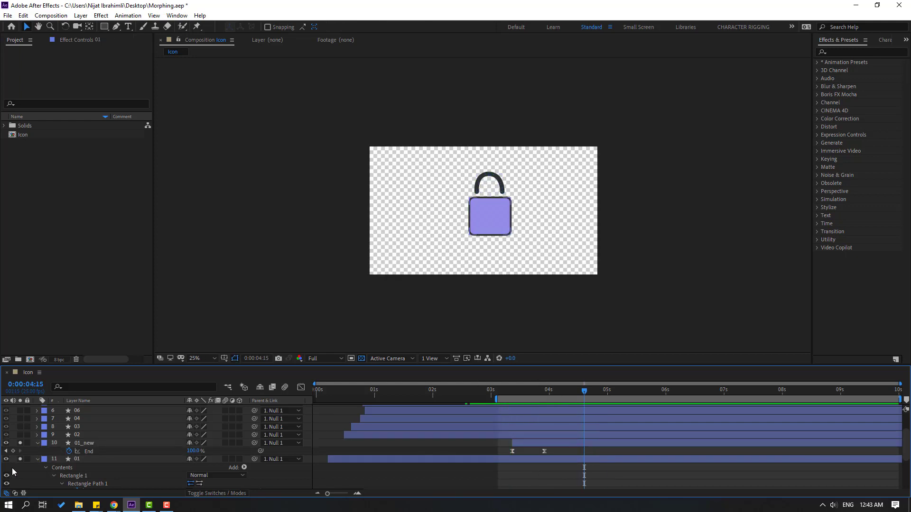
{"action": "left_click", "coordinate": [37, 443]}
{"action": "left_click", "coordinate": [38, 451]}
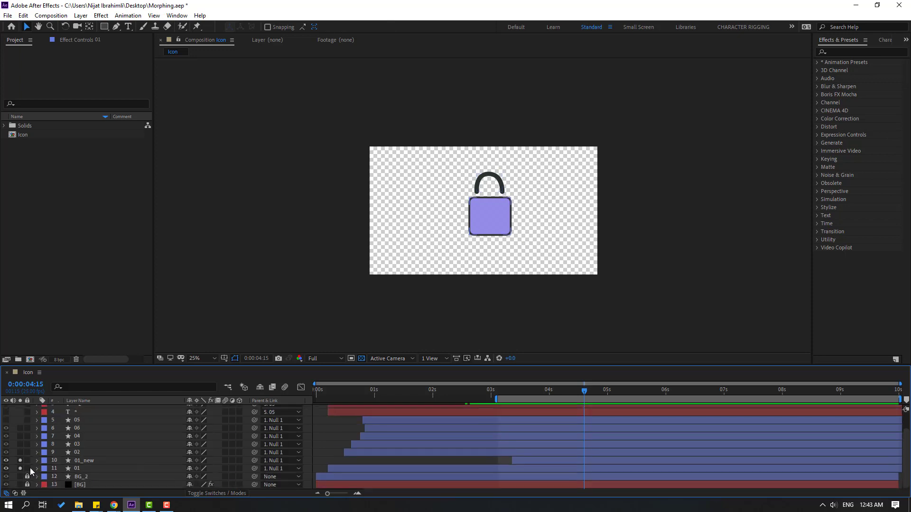
Step: Turn off solo to show the full scene and select the 02 line layer
{"action": "left_click_drag", "start_coordinate": [22, 463], "coordinate": [17, 472]}
{"action": "scroll", "coordinate": [454, 292], "scroll_direction": "up", "scroll_amount": 2}
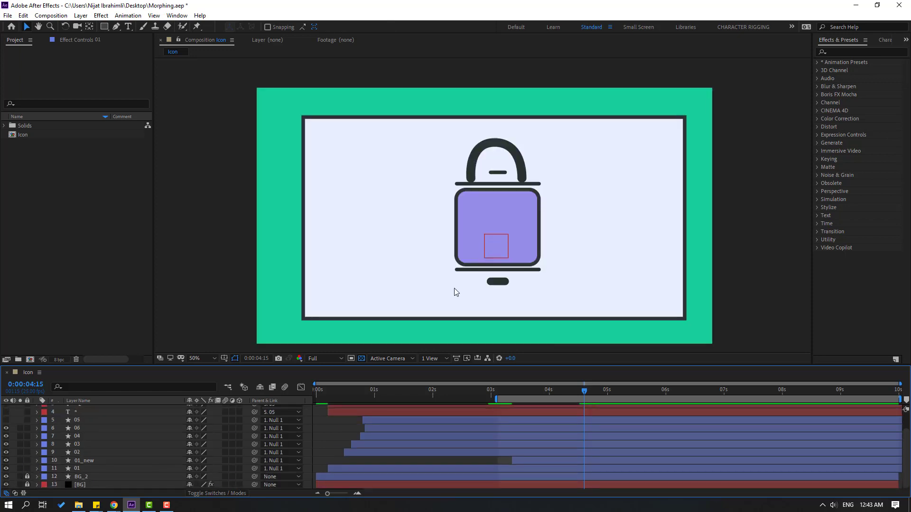
{"action": "left_click", "coordinate": [78, 455]}
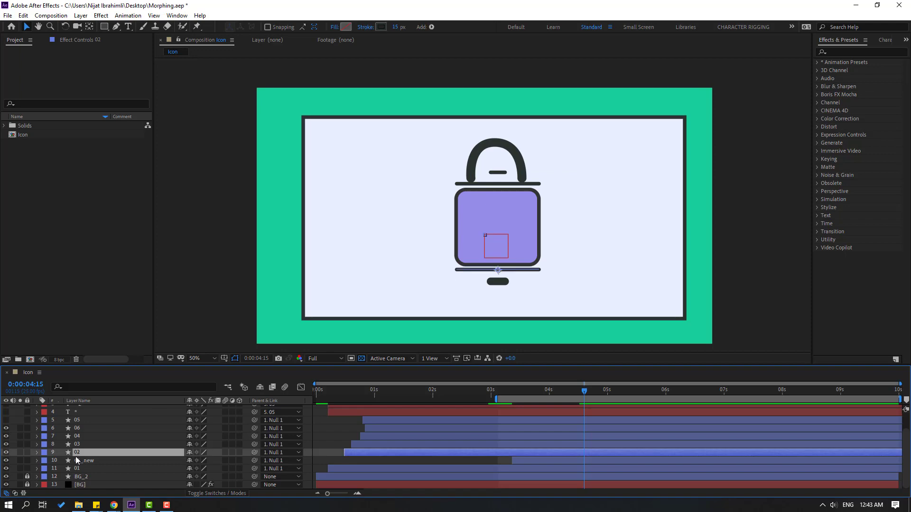
{"action": "left_click", "coordinate": [69, 463]}
{"action": "left_click", "coordinate": [69, 454]}
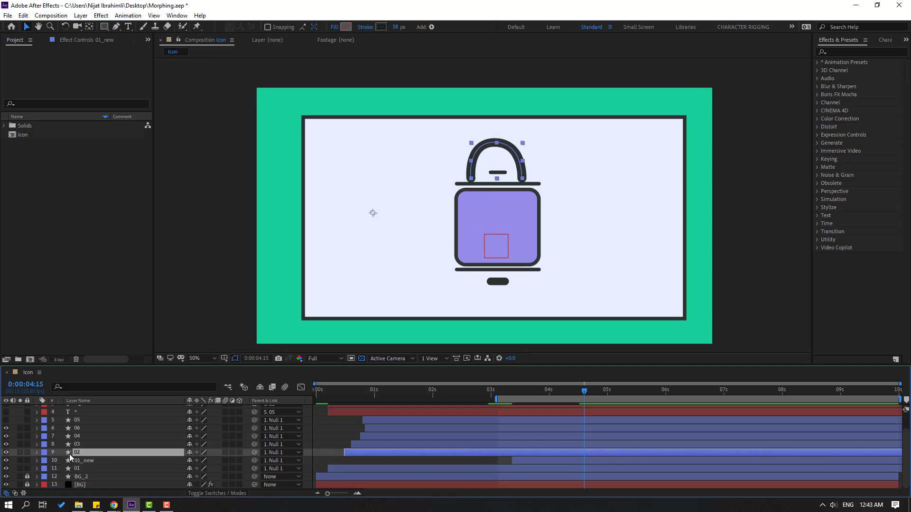
{"action": "left_click", "coordinate": [20, 452]}
{"action": "left_click", "coordinate": [19, 453]}
{"action": "left_click", "coordinate": [19, 452]}
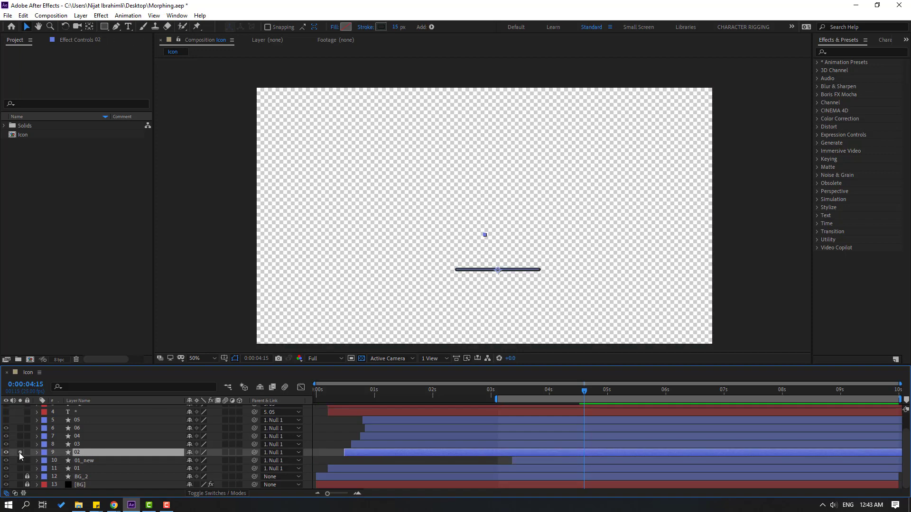
{"action": "left_click", "coordinate": [20, 452]}
Step: Keyframe layer 02's End at 100% at 3:00 and 0% at 3:13
{"action": "key", "text": "u"}
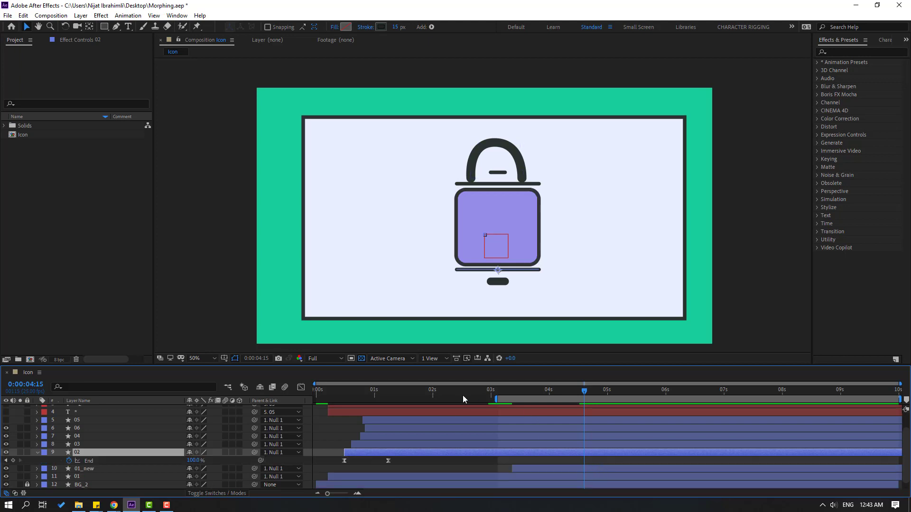
{"action": "left_click_drag", "start_coordinate": [463, 394], "coordinate": [492, 393]}
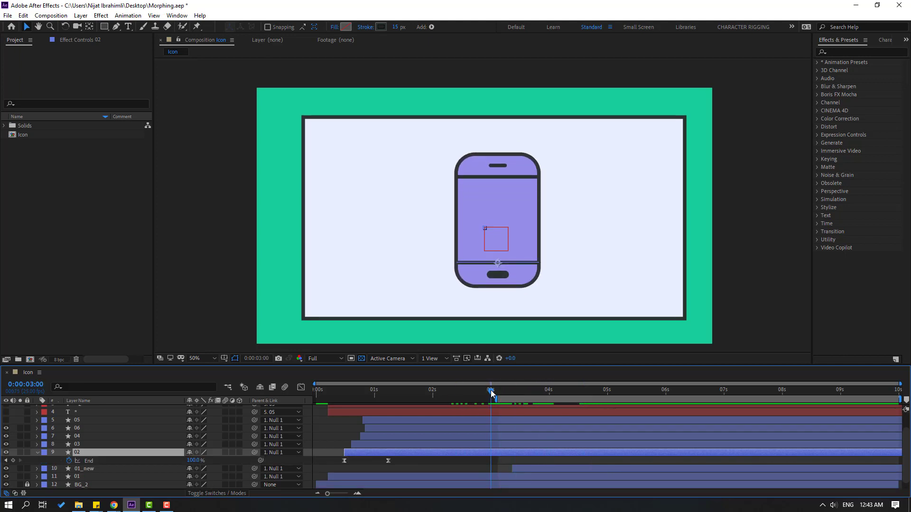
{"action": "left_click", "coordinate": [13, 461]}
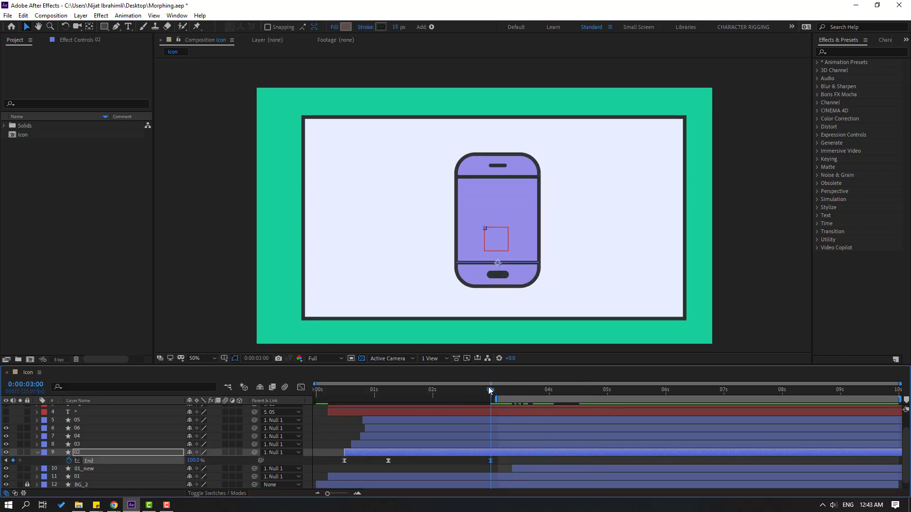
{"action": "key", "text": "space"}
{"action": "left_click", "coordinate": [190, 462]}
{"action": "type", "text": "0"}
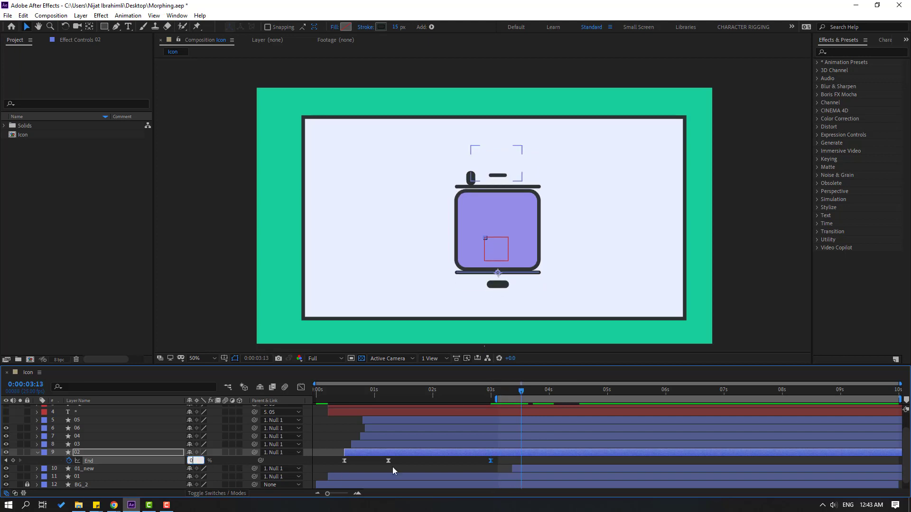
{"action": "key", "text": "Return"}
Step: Shift both layer 02 End keyframes slightly earlier and scrub to check the retraction
{"action": "left_click_drag", "start_coordinate": [479, 393], "coordinate": [517, 394]}
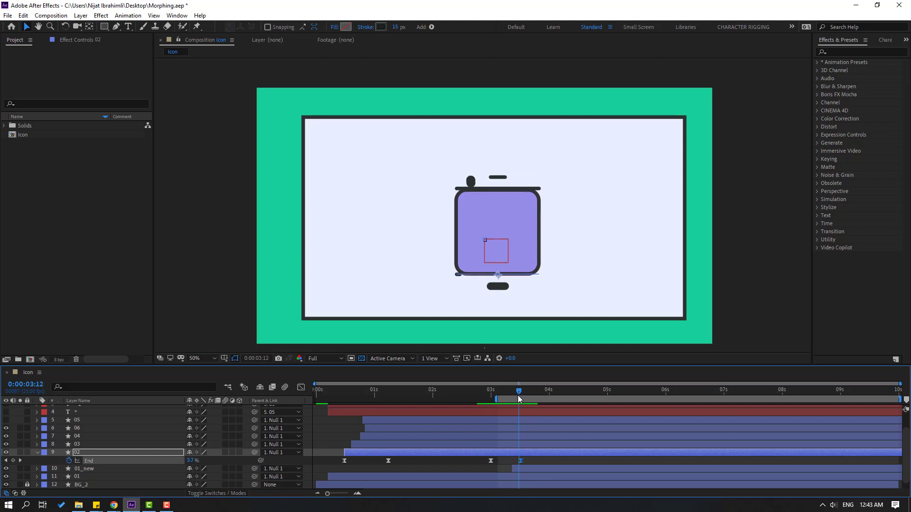
{"action": "left_click_drag", "start_coordinate": [489, 465], "coordinate": [484, 464]}
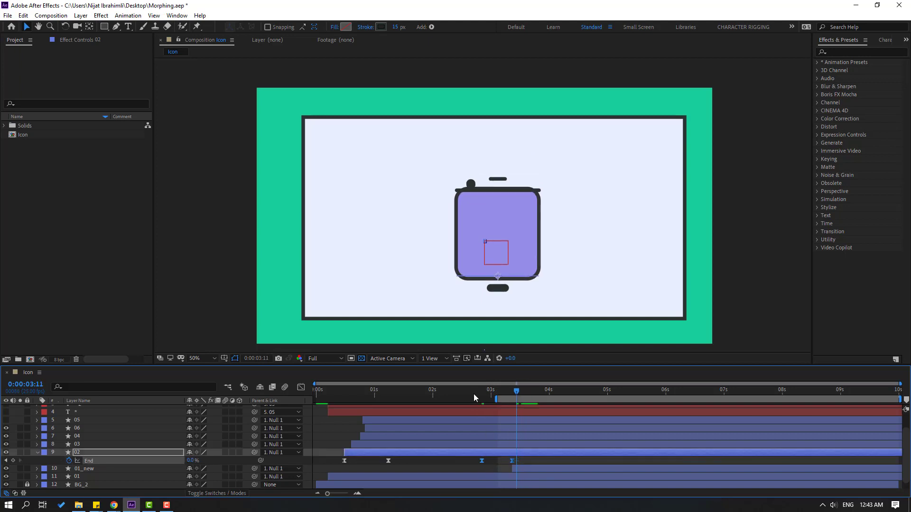
{"action": "left_click_drag", "start_coordinate": [474, 395], "coordinate": [505, 390]}
Step: Add End keyframes on layer 03 from about 2:18, setting 0% later
{"action": "left_click", "coordinate": [87, 447]}
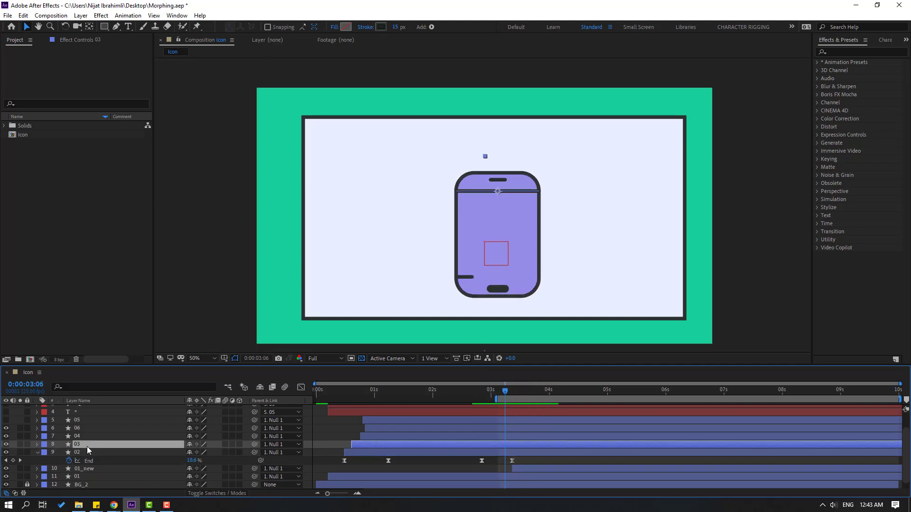
{"action": "key", "text": "u"}
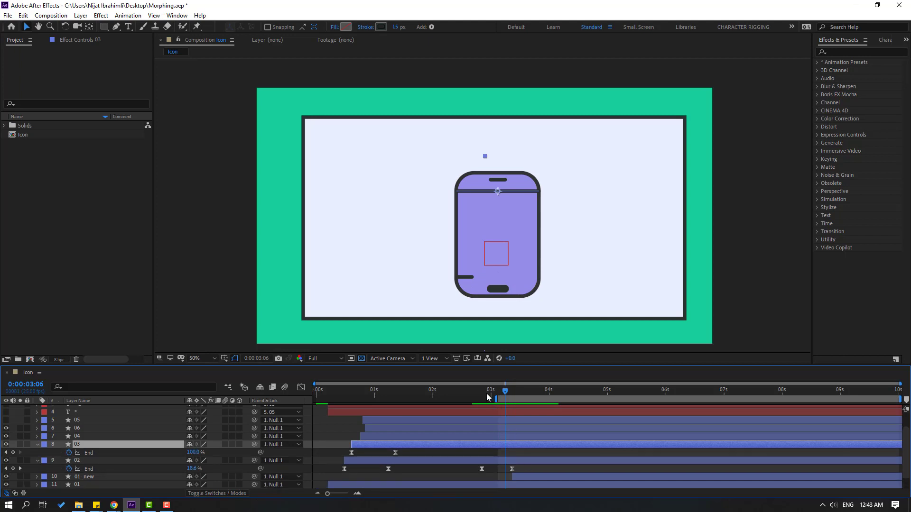
{"action": "left_click_drag", "start_coordinate": [499, 394], "coordinate": [480, 399]}
{"action": "left_click", "coordinate": [13, 453]}
{"action": "left_click", "coordinate": [274, 458]}
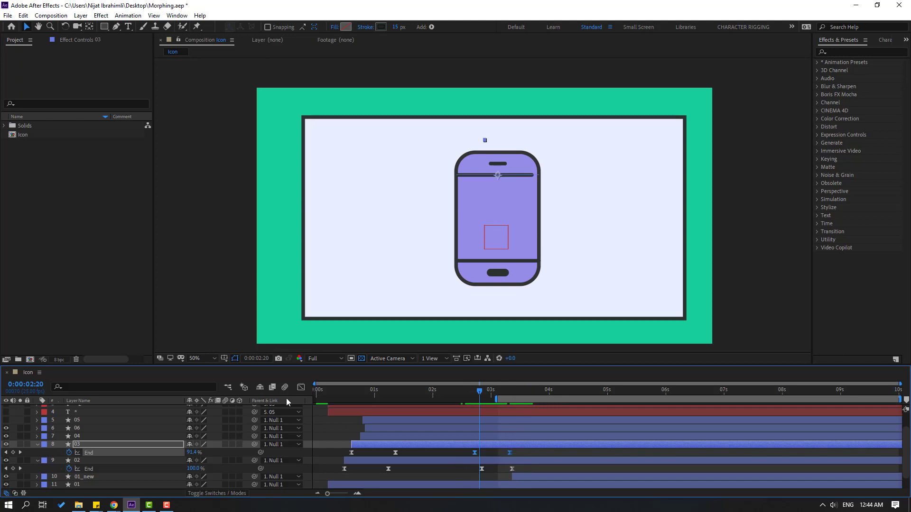
Step: Steepen layer 03's End speed curve with a longer ease into the final keyframe and preview
{"action": "key", "text": "equal"}
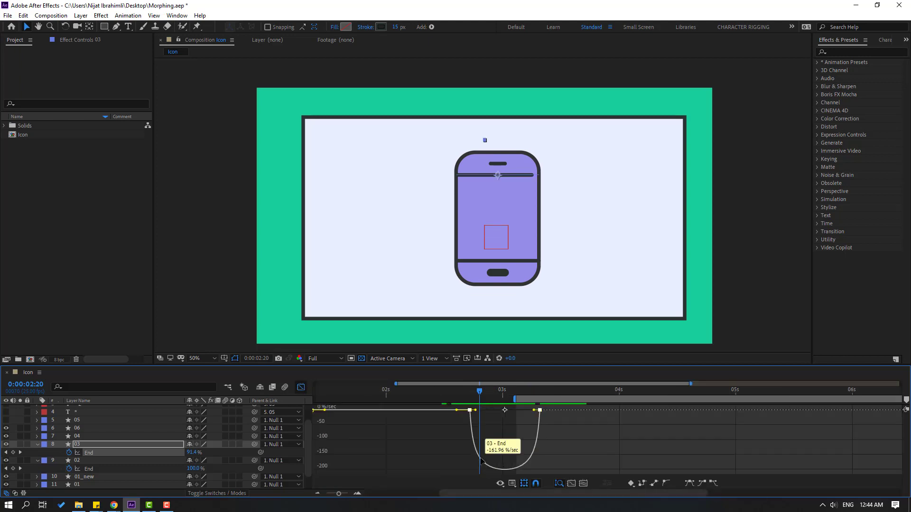
{"action": "left_click", "coordinate": [471, 411]}
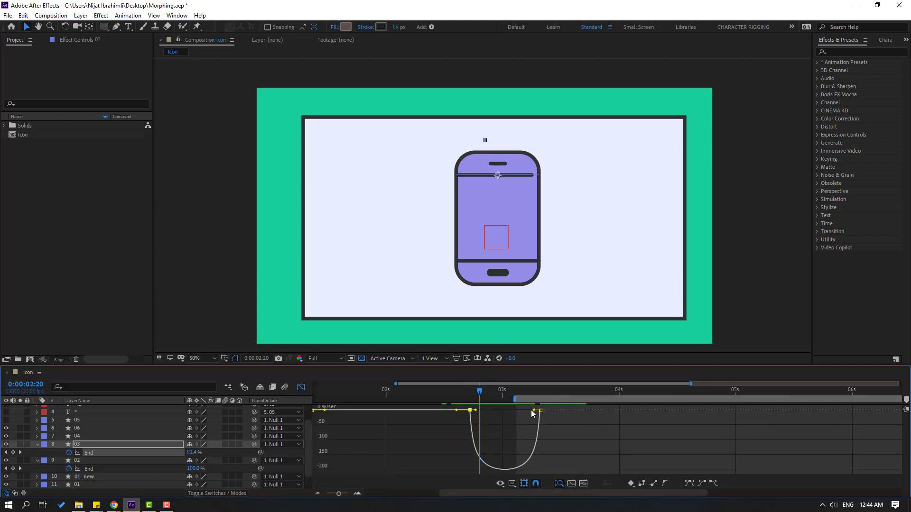
{"action": "left_click_drag", "start_coordinate": [529, 411], "coordinate": [429, 400]}
{"action": "key", "text": "space"}
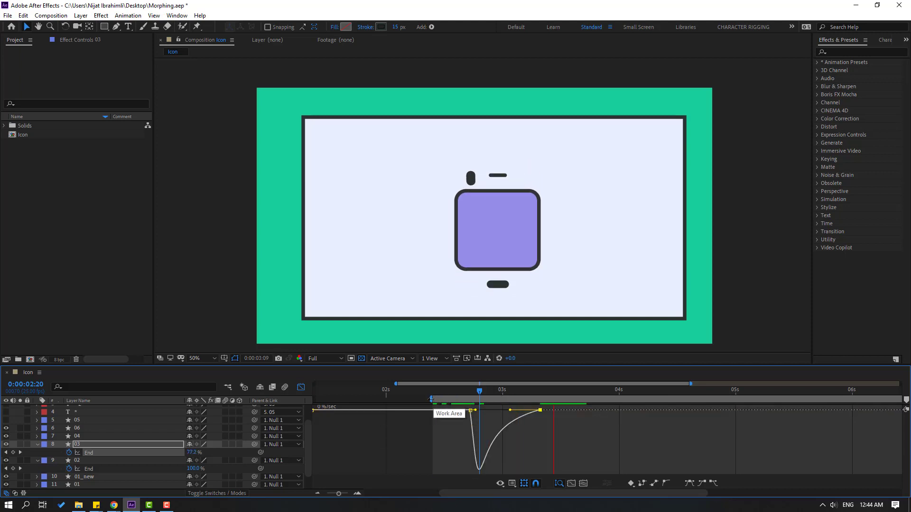
{"action": "key", "text": "space"}
Step: Give layer 02's End keyframes a sharp speed dip, preview, and return to layer bars
{"action": "left_click", "coordinate": [79, 462]}
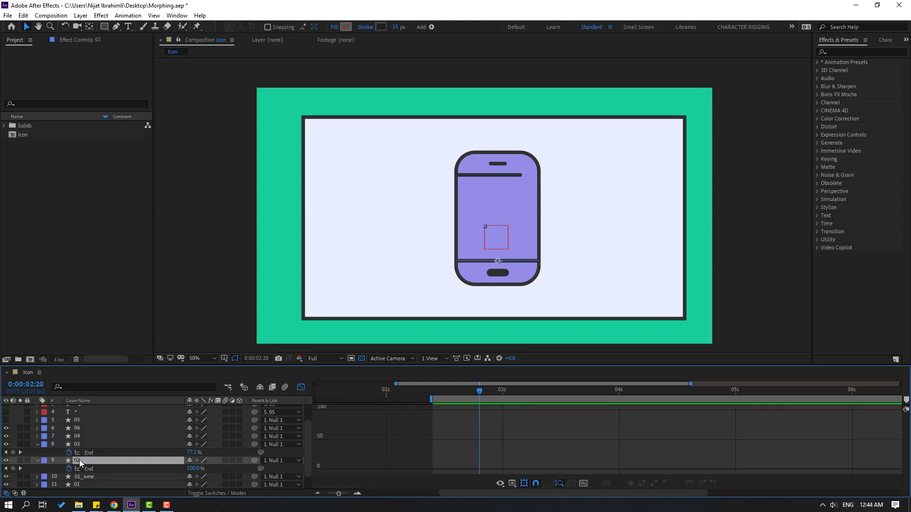
{"action": "left_click", "coordinate": [93, 469]}
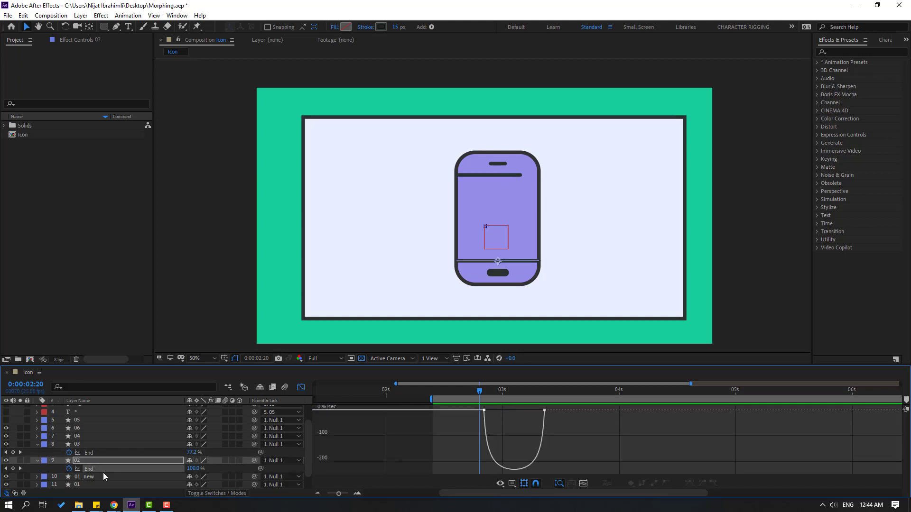
{"action": "left_click", "coordinate": [490, 421]}
{"action": "left_click_drag", "start_coordinate": [490, 411], "coordinate": [521, 411]}
{"action": "key", "text": "space"}
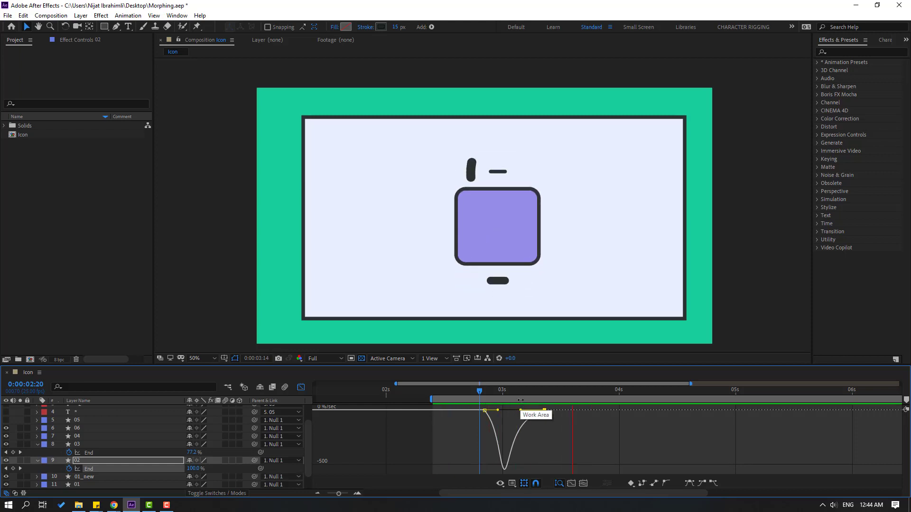
{"action": "key", "text": "space"}
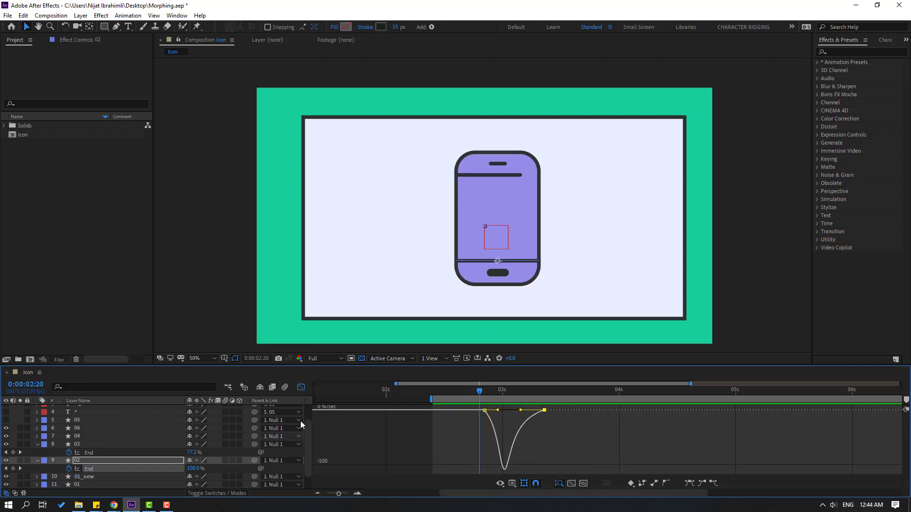
{"action": "left_click", "coordinate": [303, 388]}
{"action": "scroll", "coordinate": [104, 463], "scroll_direction": "up", "scroll_amount": 2}
Step: Keyframe layer 04's End from 100% at 2:18 down to 0% at 3:04
{"action": "left_click", "coordinate": [80, 458]}
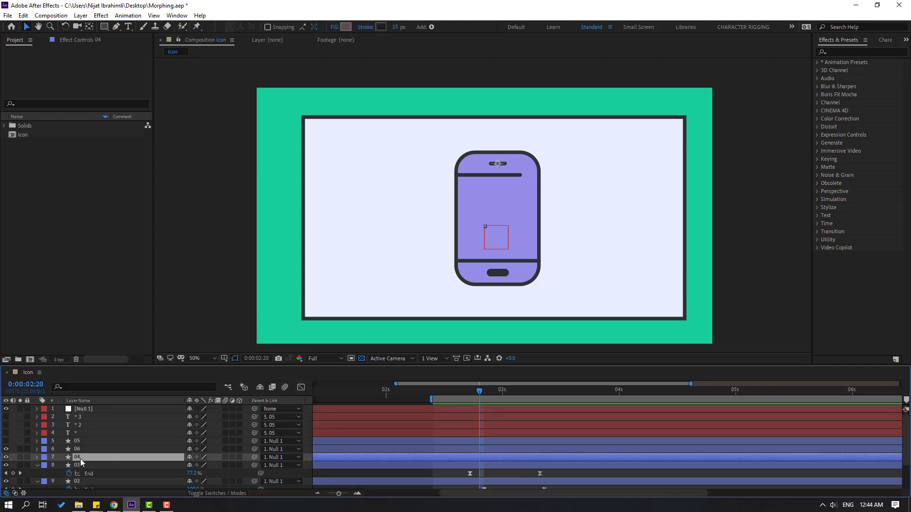
{"action": "left_click_drag", "start_coordinate": [388, 391], "coordinate": [471, 395]}
{"action": "key", "text": "u"}
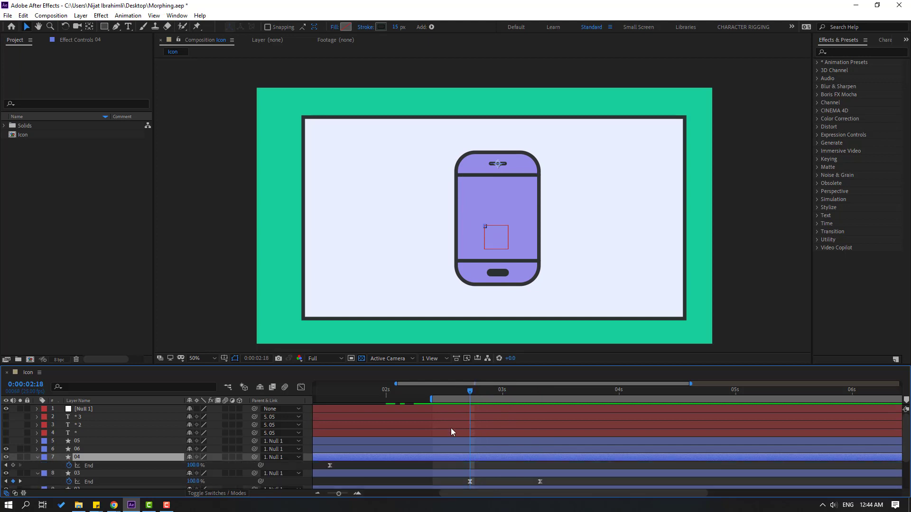
{"action": "left_click", "coordinate": [13, 465]}
{"action": "key", "text": "space"}
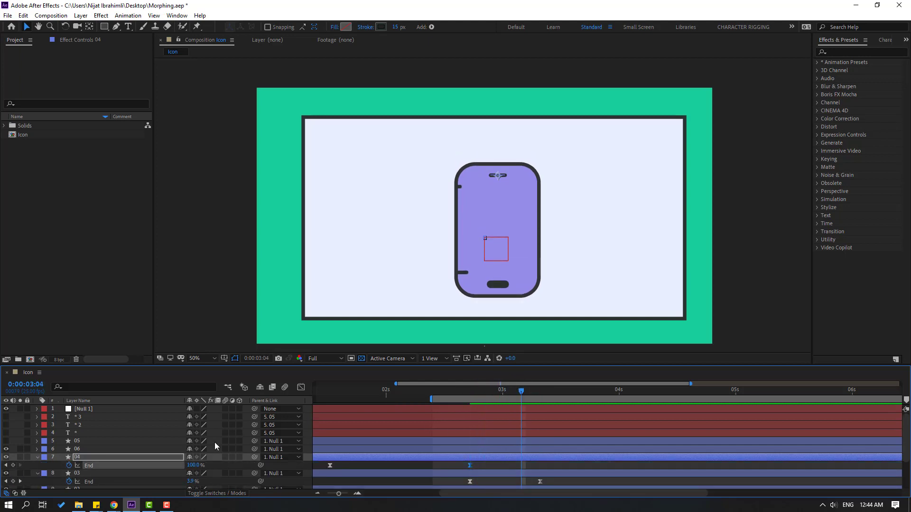
{"action": "left_click", "coordinate": [191, 467]}
{"action": "type", "text": "0"}
{"action": "key", "text": "Return"}
Step: Delay the earpiece End keyframes slightly and preview the retraction
{"action": "left_click", "coordinate": [524, 467]}
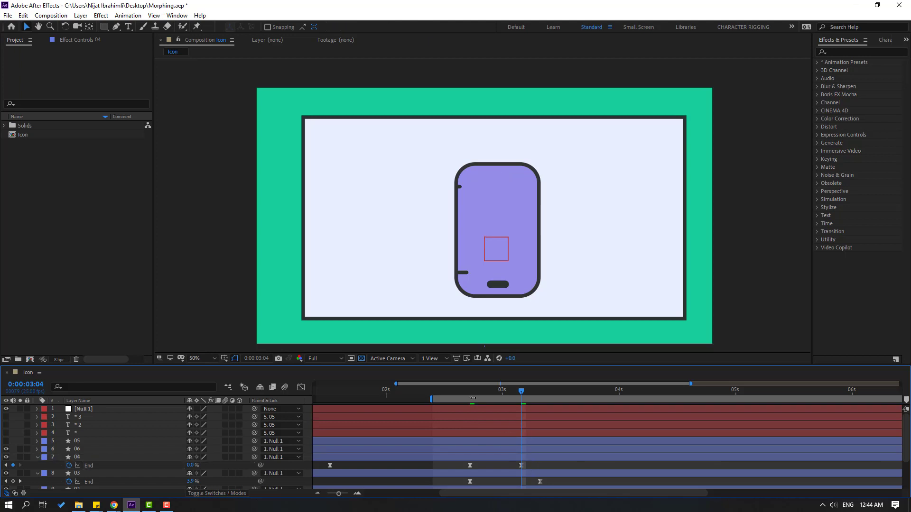
{"action": "left_click_drag", "start_coordinate": [457, 396], "coordinate": [517, 453]}
{"action": "left_click_drag", "start_coordinate": [458, 463], "coordinate": [492, 466]}
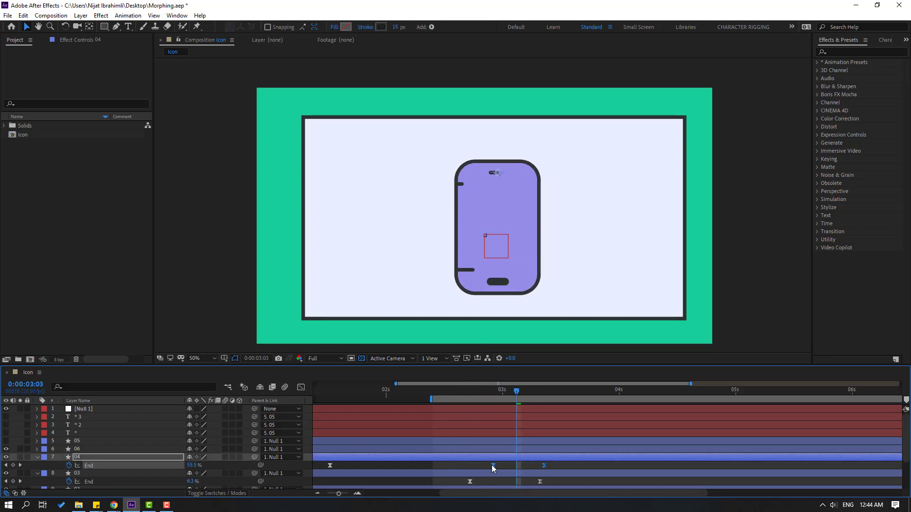
{"action": "left_click", "coordinate": [484, 390]}
{"action": "key", "text": "space"}
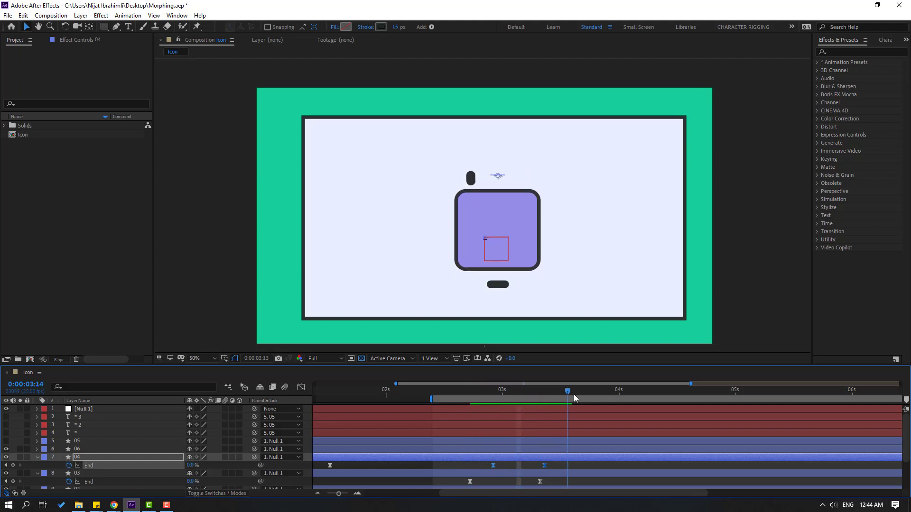
{"action": "left_click_drag", "start_coordinate": [554, 397], "coordinate": [526, 395]}
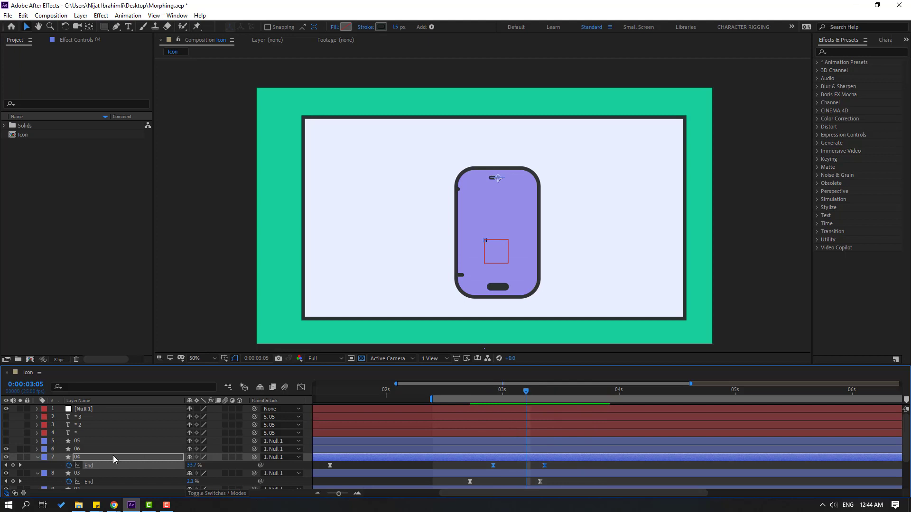
{"action": "left_click", "coordinate": [79, 449]}
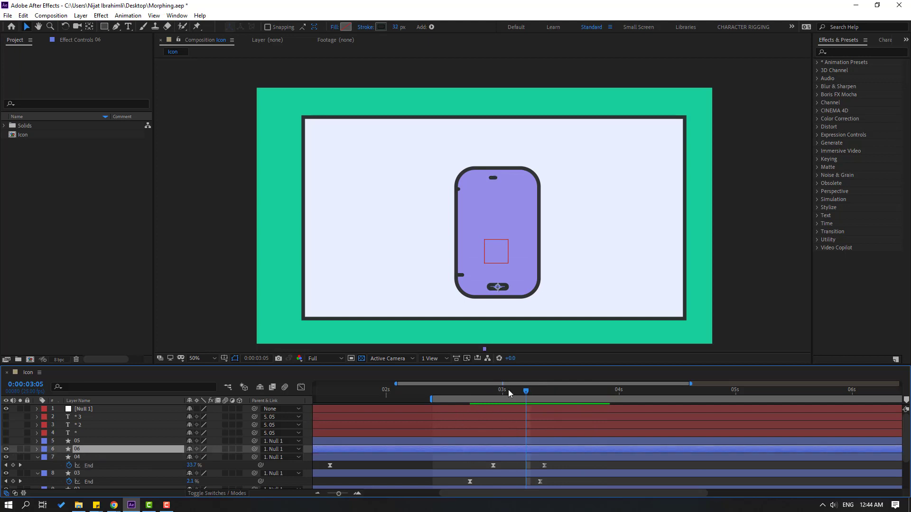
Step: Keyframe layer 06's Position so the button rises into the lock body as a keyhole
{"action": "left_click_drag", "start_coordinate": [509, 393], "coordinate": [598, 393]}
{"action": "key", "text": "p"}
{"action": "left_click", "coordinate": [60, 457]}
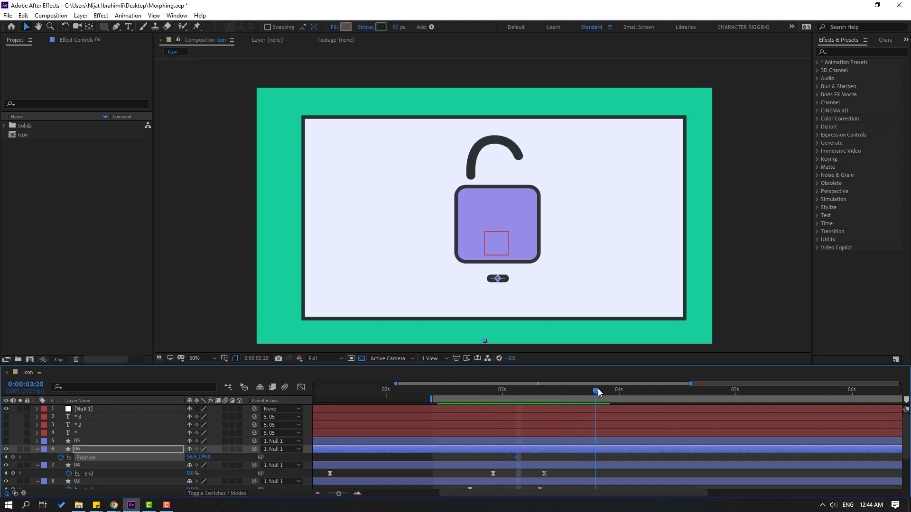
{"action": "left_click_drag", "start_coordinate": [206, 463], "coordinate": [108, 464]}
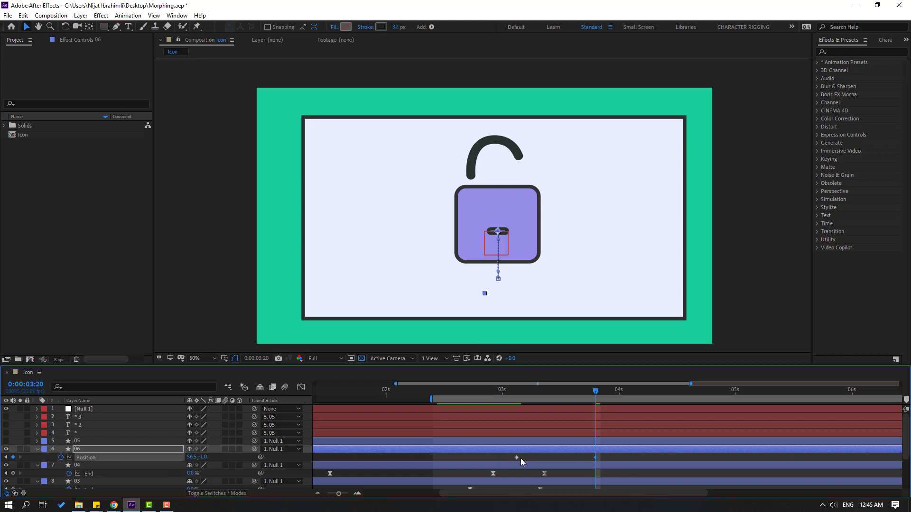
{"action": "left_click_drag", "start_coordinate": [517, 459], "coordinate": [549, 459]}
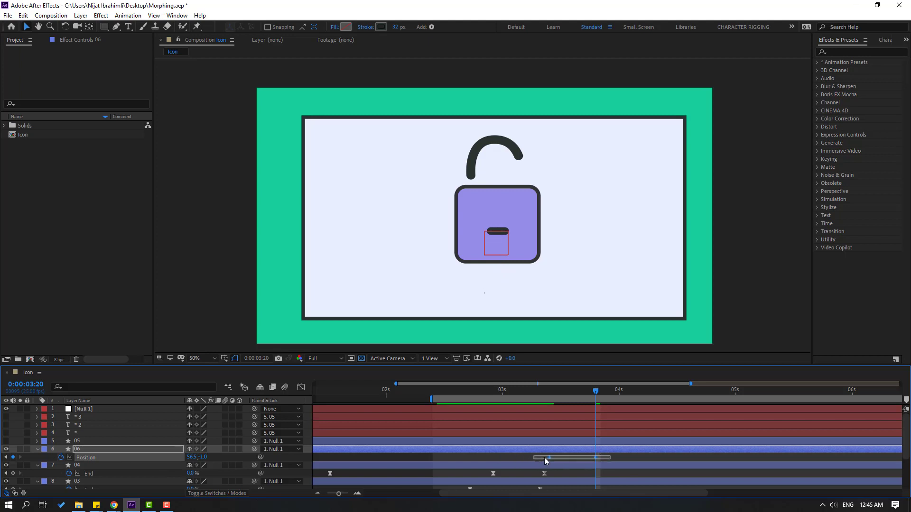
Step: Easy Ease the button's Position keys and sharpen the speed curve into a steep peak
{"action": "right_click", "coordinate": [550, 458]}
{"action": "mouse_move", "coordinate": [553, 453]}
{"action": "left_click", "coordinate": [679, 387]}
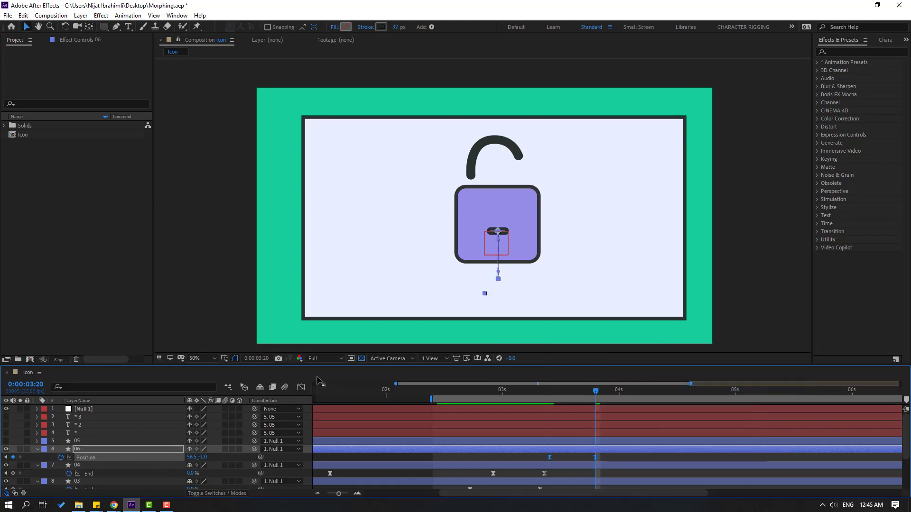
{"action": "left_click", "coordinate": [302, 387]}
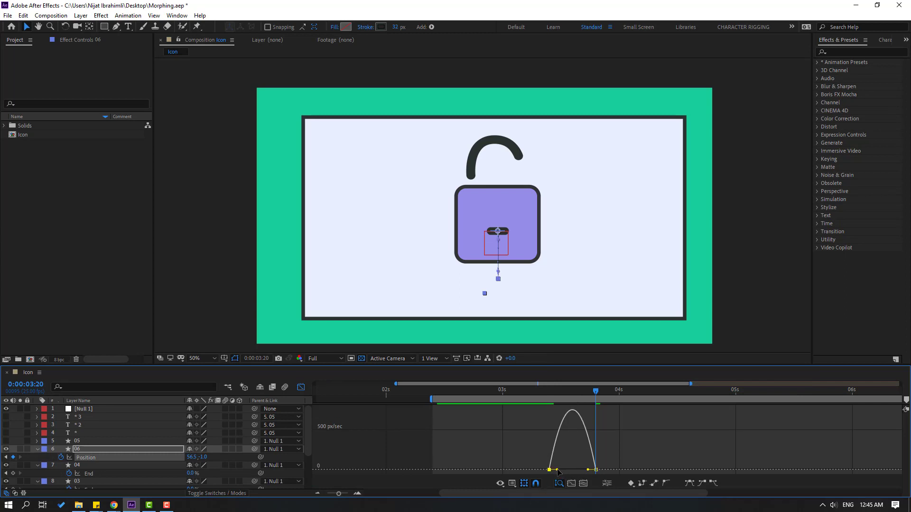
{"action": "left_click_drag", "start_coordinate": [558, 472], "coordinate": [570, 470]}
{"action": "key", "text": "space"}
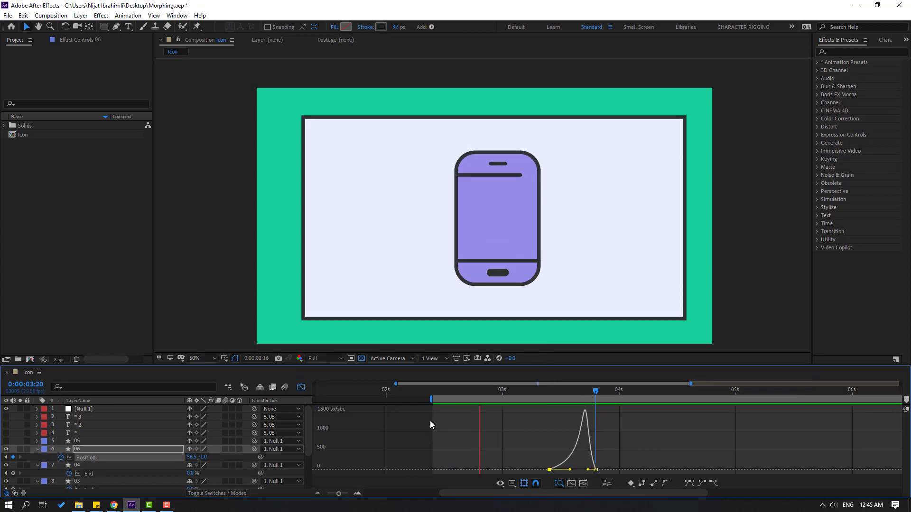
{"action": "key", "text": "space"}
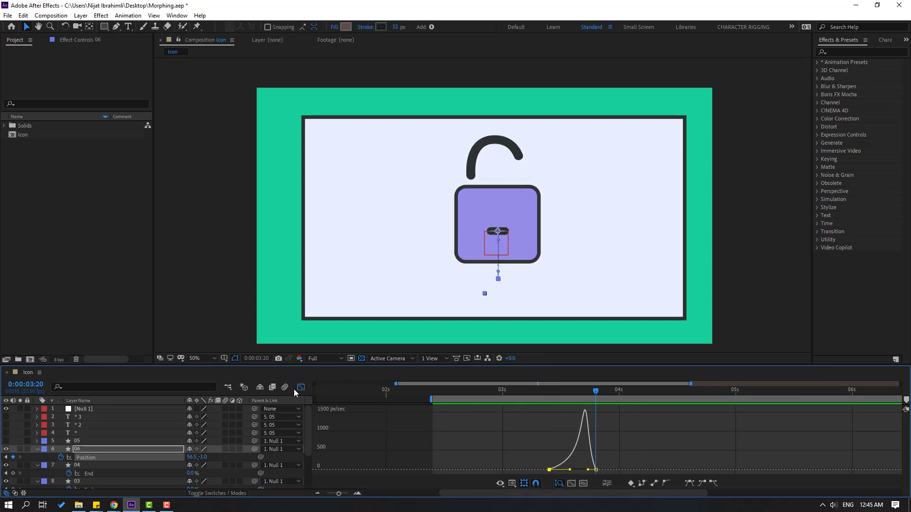
{"action": "left_click", "coordinate": [301, 387]}
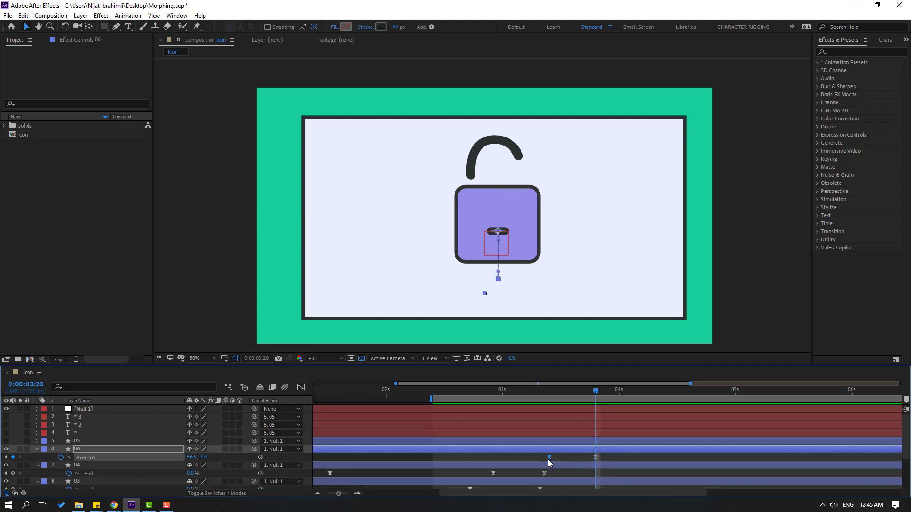
Step: Move layer 06's end Position keyframe earlier so the rise starts sooner
{"action": "left_click_drag", "start_coordinate": [550, 457], "coordinate": [516, 458]}
{"action": "left_click_drag", "start_coordinate": [477, 392], "coordinate": [561, 399]}
{"action": "left_click_drag", "start_coordinate": [517, 459], "coordinate": [485, 458]}
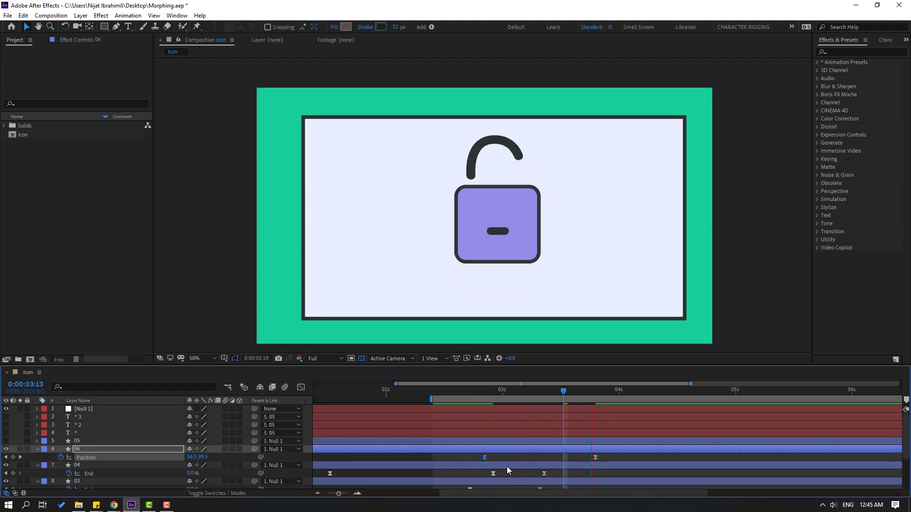
{"action": "key", "text": "space"}
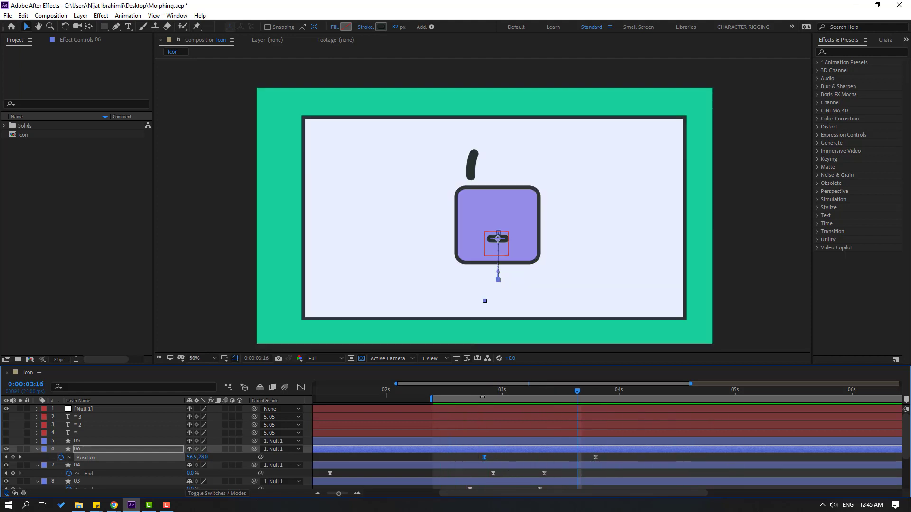
{"action": "left_click_drag", "start_coordinate": [519, 395], "coordinate": [470, 394]}
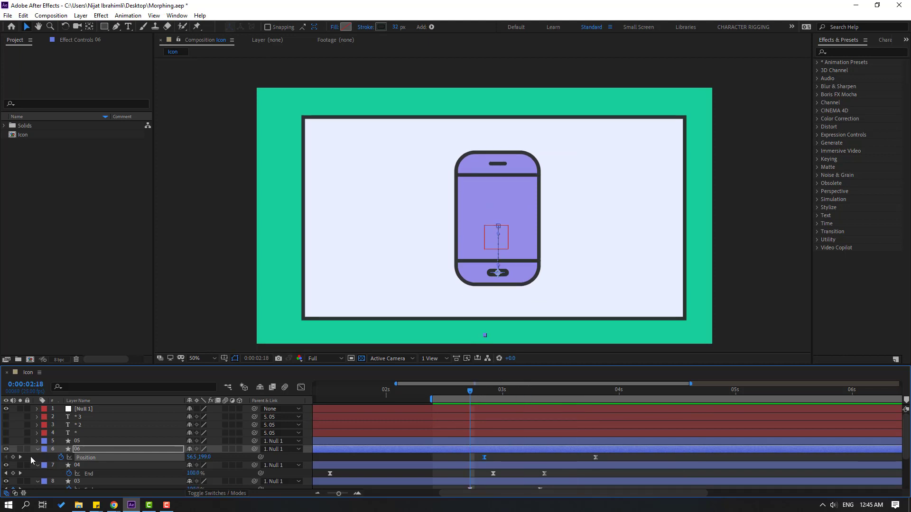
Step: Reveal layer 06's Contents > Shape 1 properties (Path, Stroke, Fill)
{"action": "left_click", "coordinate": [36, 450]}
{"action": "left_click", "coordinate": [44, 446]}
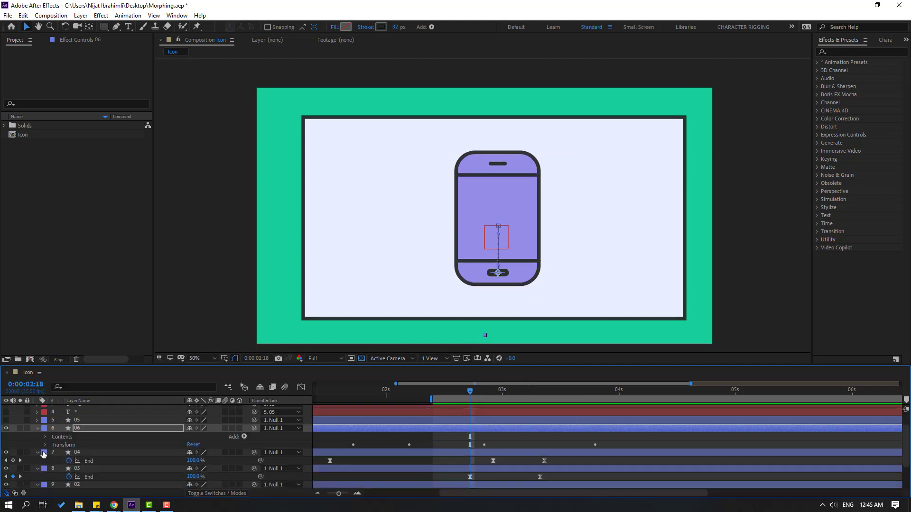
{"action": "left_click", "coordinate": [45, 438]}
{"action": "left_click", "coordinate": [54, 446]}
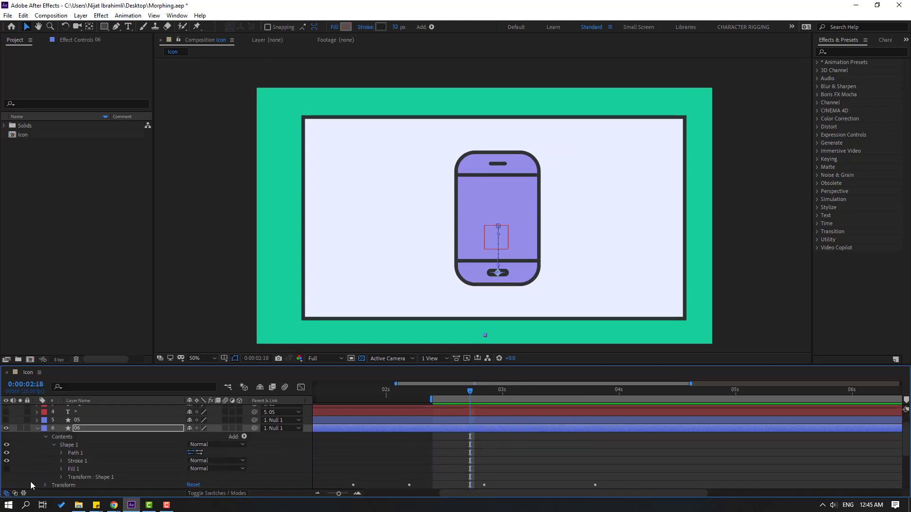
Step: Keyframe layer 06's Stroke Width from 32 up to 58 at the formed lock
{"action": "left_click", "coordinate": [60, 462]}
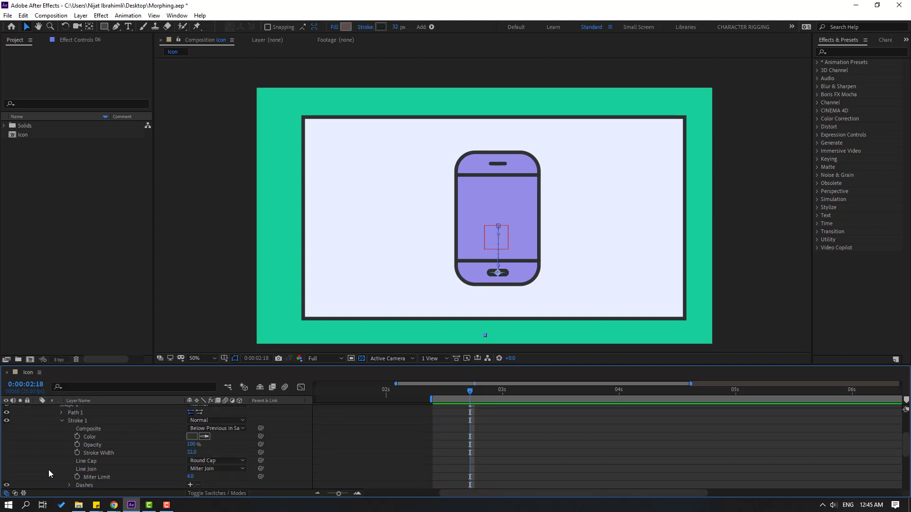
{"action": "scroll", "coordinate": [485, 426], "scroll_direction": "up", "scroll_amount": 4}
{"action": "scroll", "coordinate": [485, 428], "scroll_direction": "down", "scroll_amount": 1}
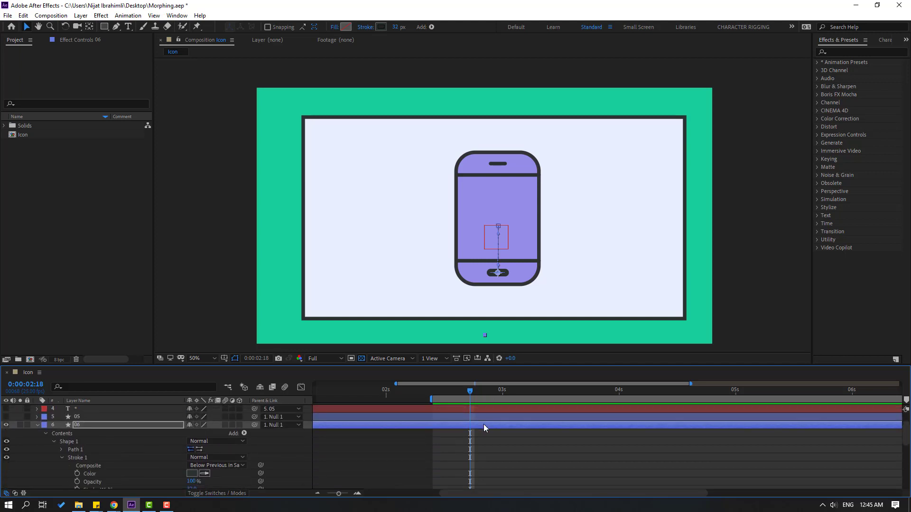
{"action": "scroll", "coordinate": [100, 471], "scroll_direction": "down", "scroll_amount": 2}
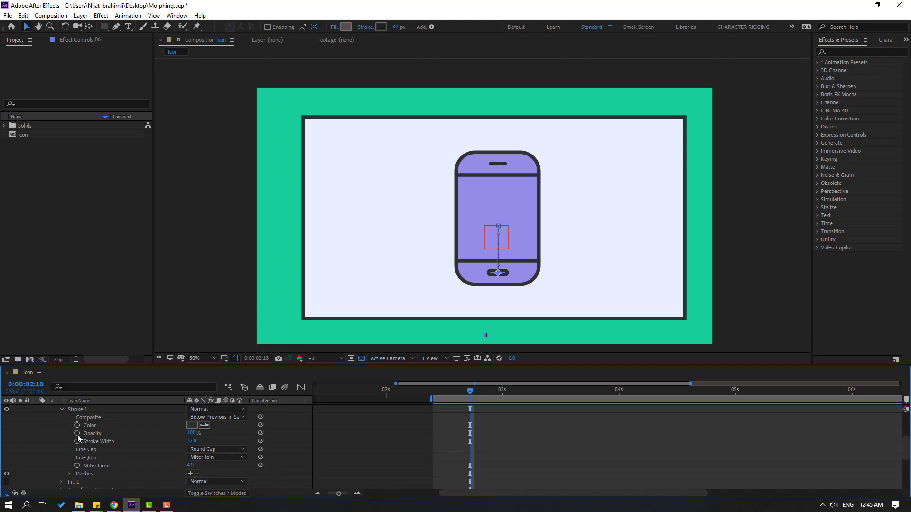
{"action": "left_click", "coordinate": [76, 442]}
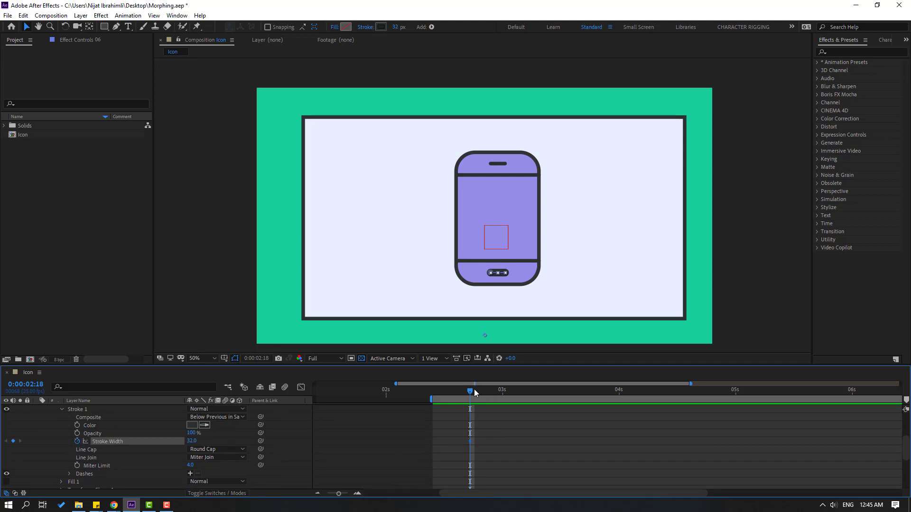
{"action": "left_click_drag", "start_coordinate": [474, 392], "coordinate": [596, 395]}
{"action": "key", "text": "u"}
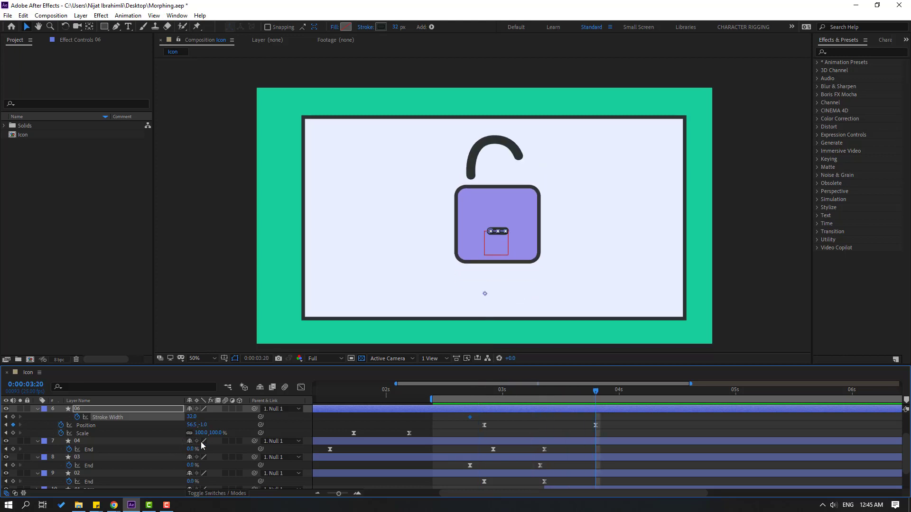
{"action": "left_click_drag", "start_coordinate": [194, 416], "coordinate": [202, 416]}
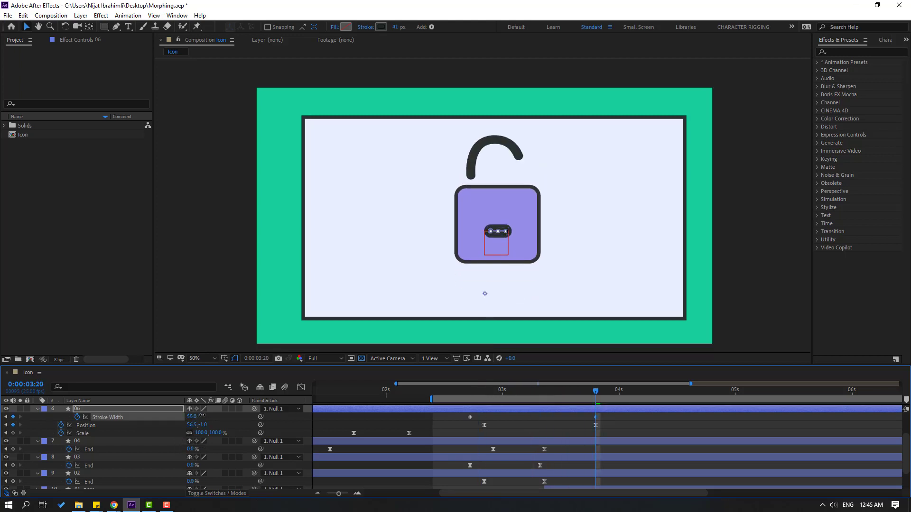
Step: Apply Easy Ease to the Stroke Width keyframes and preview the morph
{"action": "right_click", "coordinate": [471, 417]}
{"action": "mouse_move", "coordinate": [569, 411]}
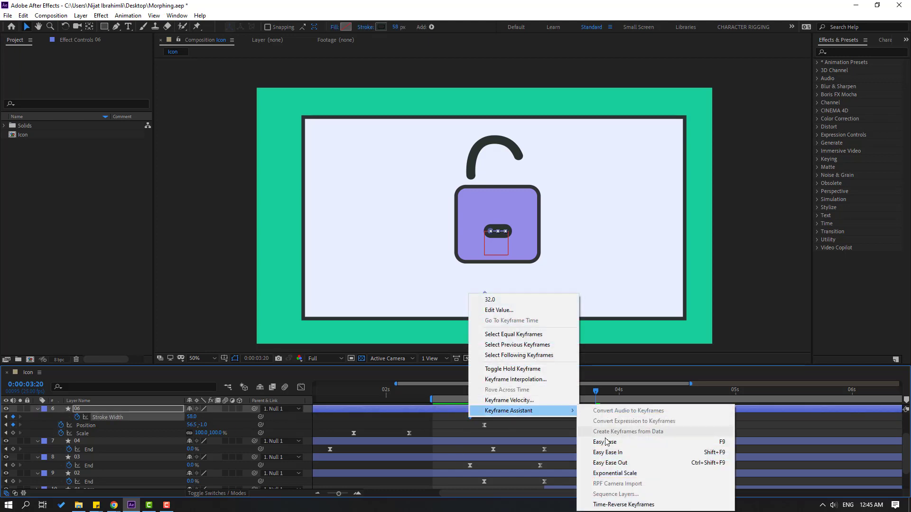
{"action": "left_click", "coordinate": [599, 382]}
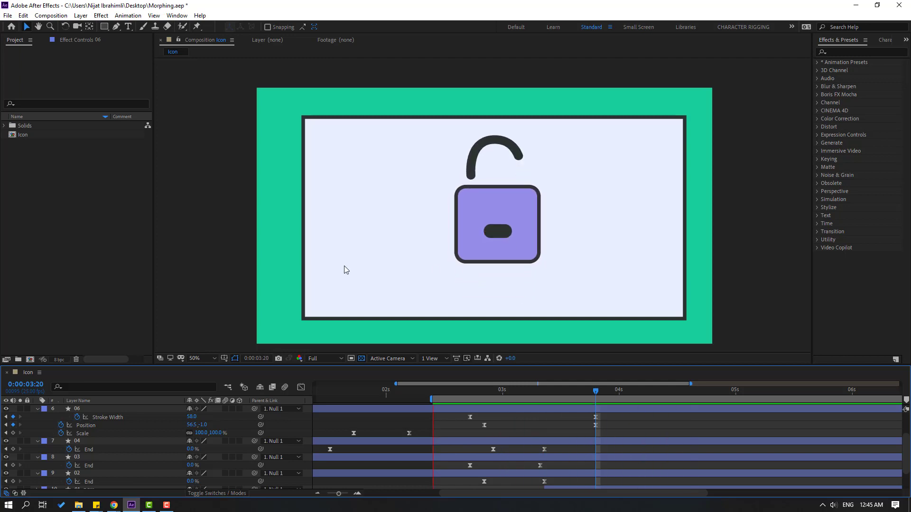
{"action": "scroll", "coordinate": [346, 270], "scroll_direction": "down", "scroll_amount": 2}
{"action": "key", "text": "space"}
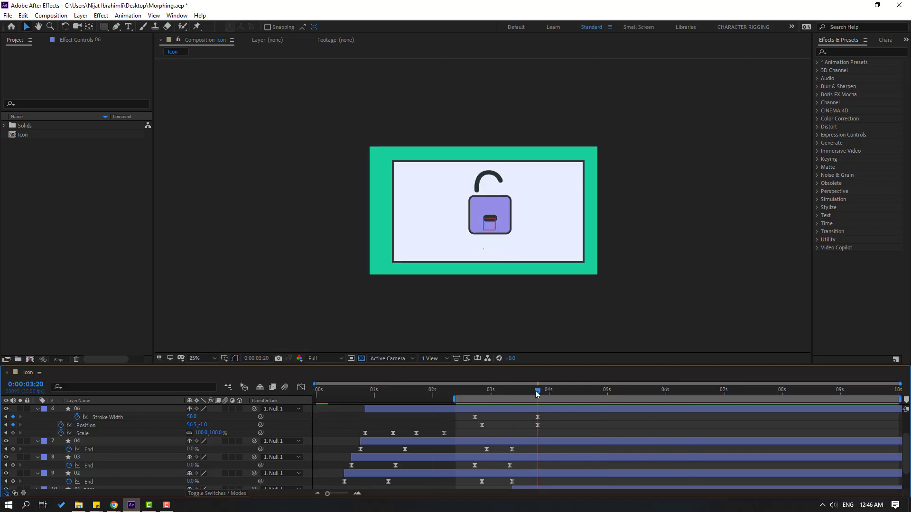
Step: Set the work area to run from 0:00 to 0:00:04:13
{"action": "left_click_drag", "start_coordinate": [536, 394], "coordinate": [578, 396]}
{"action": "key", "text": "n"}
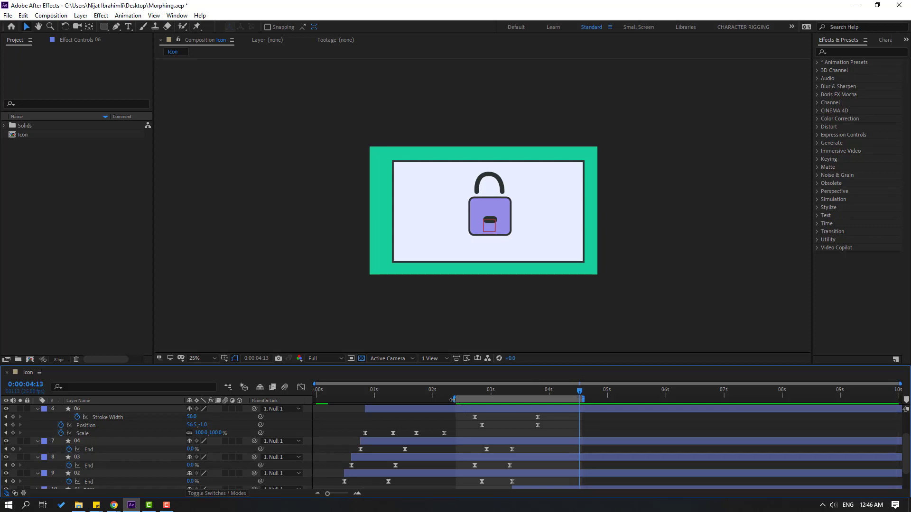
{"action": "left_click_drag", "start_coordinate": [453, 400], "coordinate": [307, 409]}
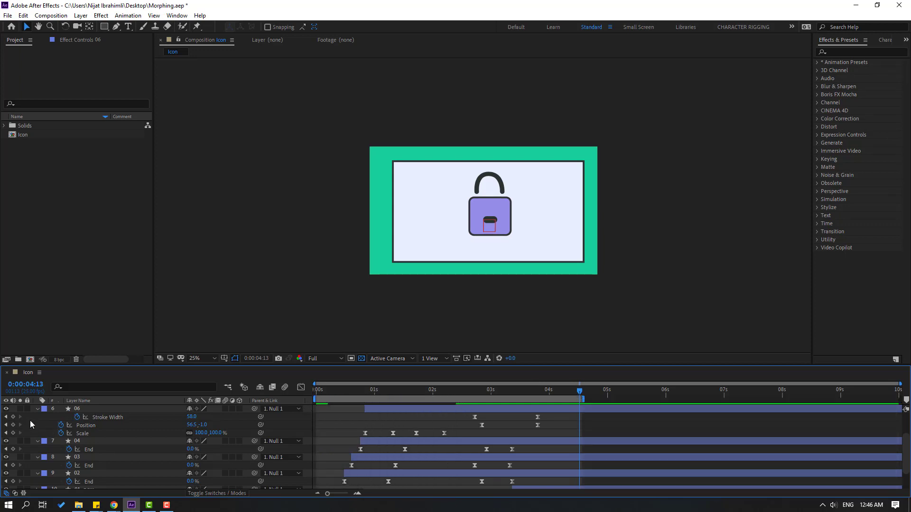
Step: Collapse every layer's properties and select the 05 bubble layer
{"action": "key", "text": "ctrl+a"}
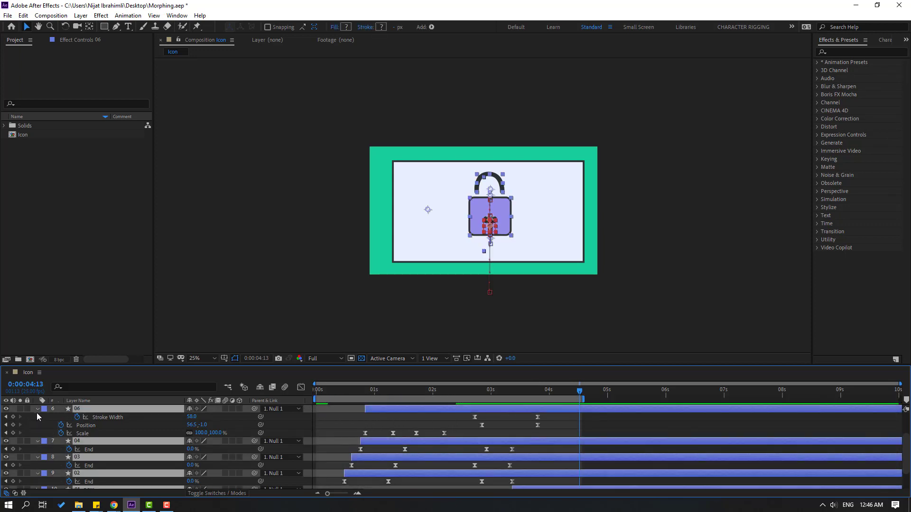
{"action": "left_click", "coordinate": [36, 413]}
{"action": "left_click", "coordinate": [372, 459]}
{"action": "scroll", "coordinate": [68, 454], "scroll_direction": "up", "scroll_amount": 2}
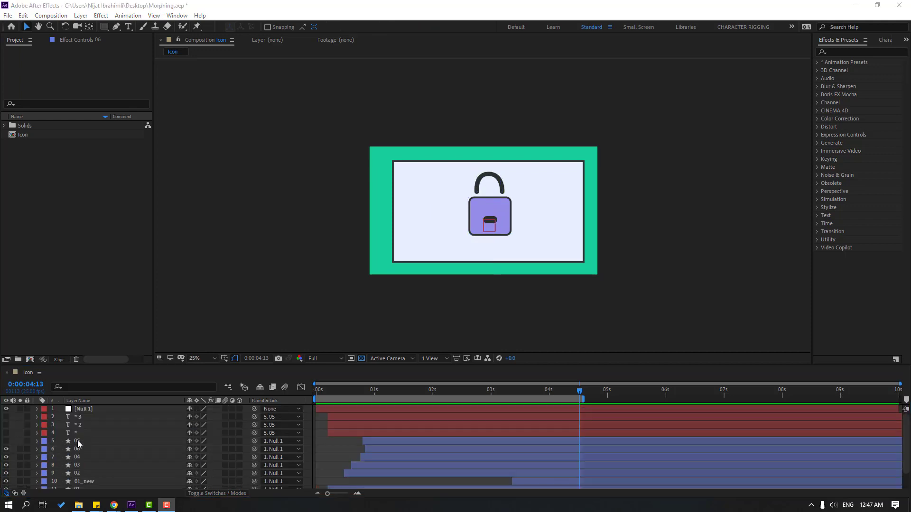
{"action": "left_click", "coordinate": [77, 441]}
Step: Show the asterisk layers and keyframe the bubble's Scale at 2:23, then 125% at 3:05
{"action": "left_click_drag", "start_coordinate": [11, 443], "coordinate": [7, 417]}
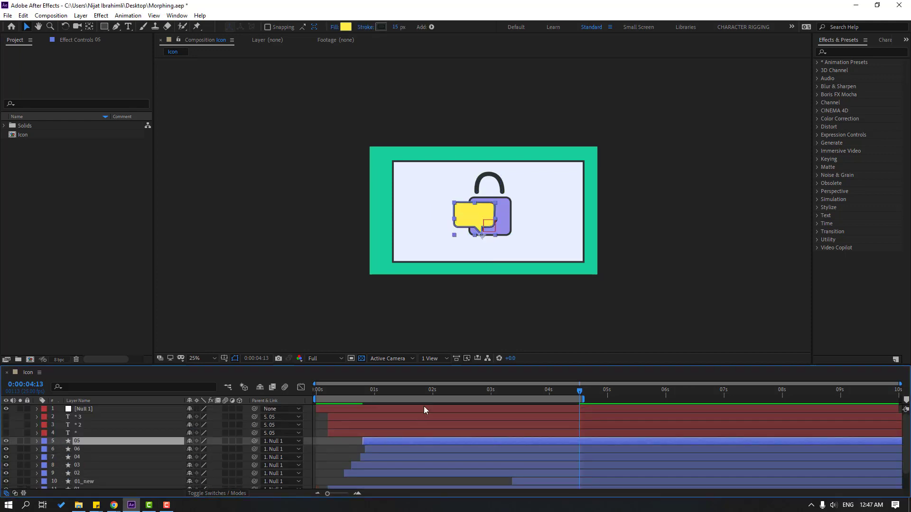
{"action": "left_click_drag", "start_coordinate": [494, 392], "coordinate": [486, 393]}
{"action": "key", "text": "s"}
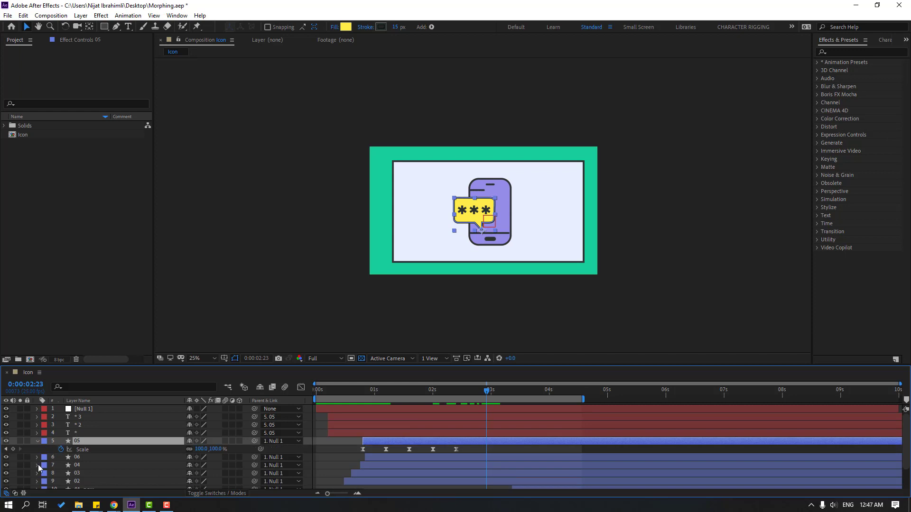
{"action": "left_click", "coordinate": [13, 448]}
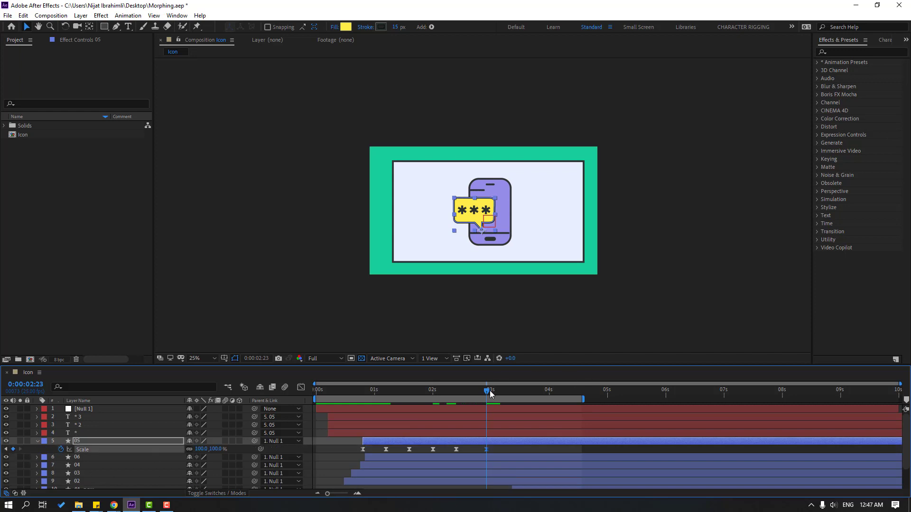
{"action": "left_click_drag", "start_coordinate": [490, 391], "coordinate": [503, 392]}
{"action": "left_click", "coordinate": [201, 449]}
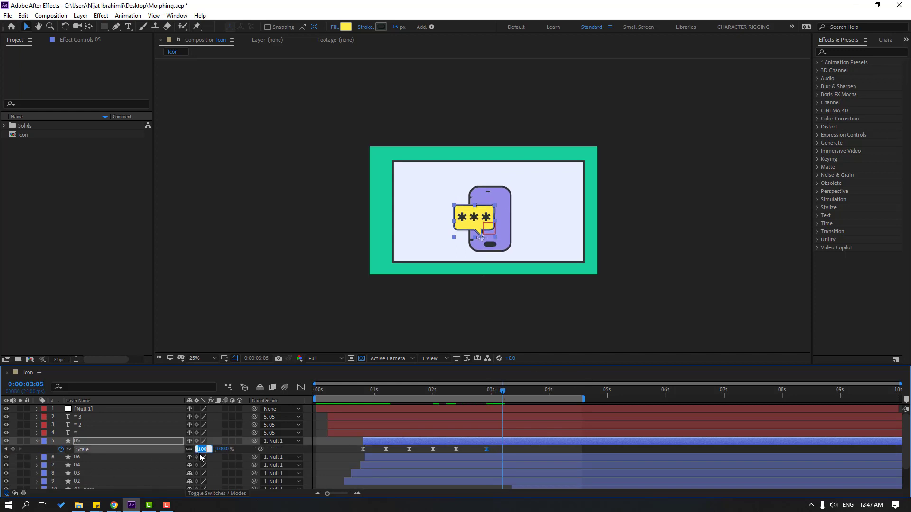
{"action": "key", "text": "Return"}
Step: Shrink the bubble to 0% Scale at 3:17 and preview from about 2.7 seconds
{"action": "key", "text": "period"}
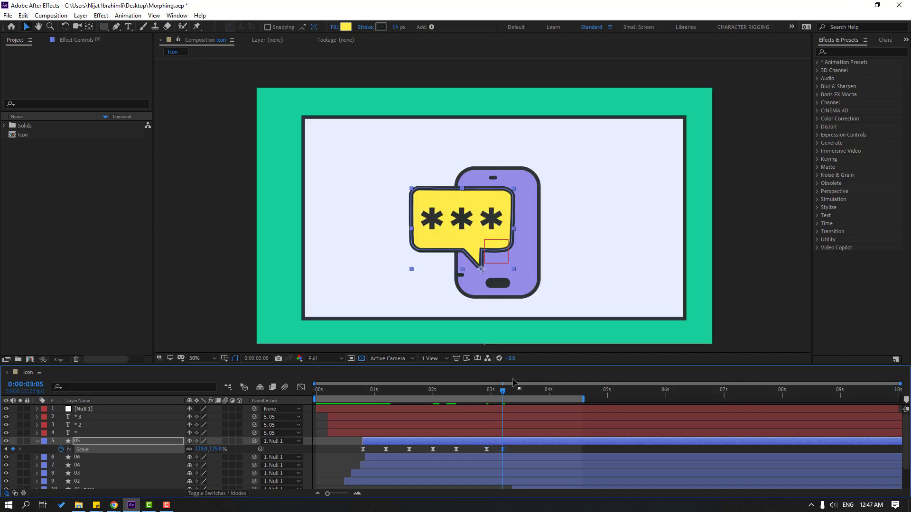
{"action": "left_click_drag", "start_coordinate": [506, 393], "coordinate": [531, 392]}
{"action": "left_click", "coordinate": [202, 449]}
{"action": "type", "text": "0"}
{"action": "key", "text": "Return"}
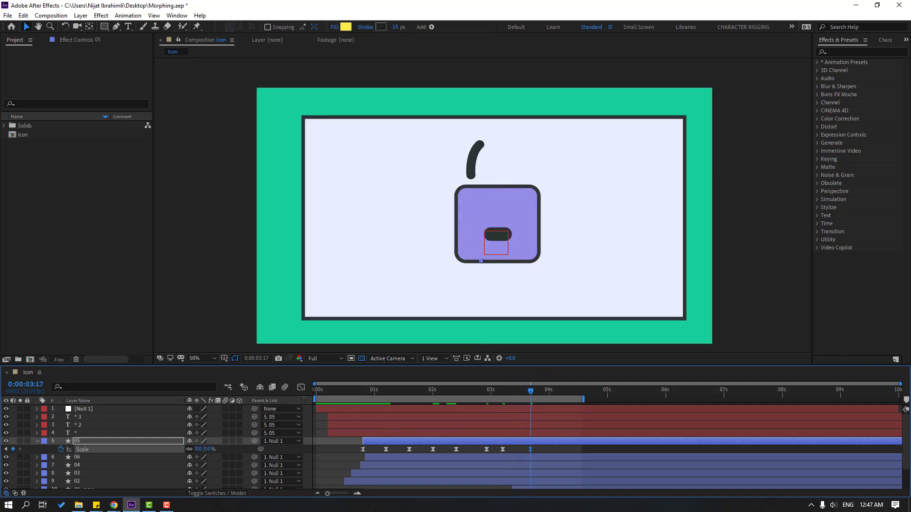
{"action": "left_click_drag", "start_coordinate": [311, 400], "coordinate": [471, 400]}
{"action": "key", "text": "space"}
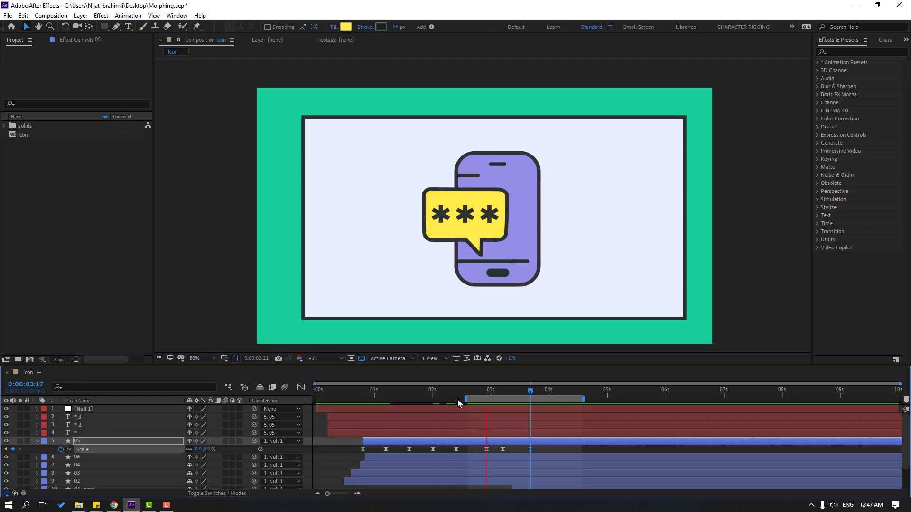
{"action": "key", "text": "space"}
Step: Push the bubble's last two Scale keyframes later
{"action": "left_click", "coordinate": [485, 391]}
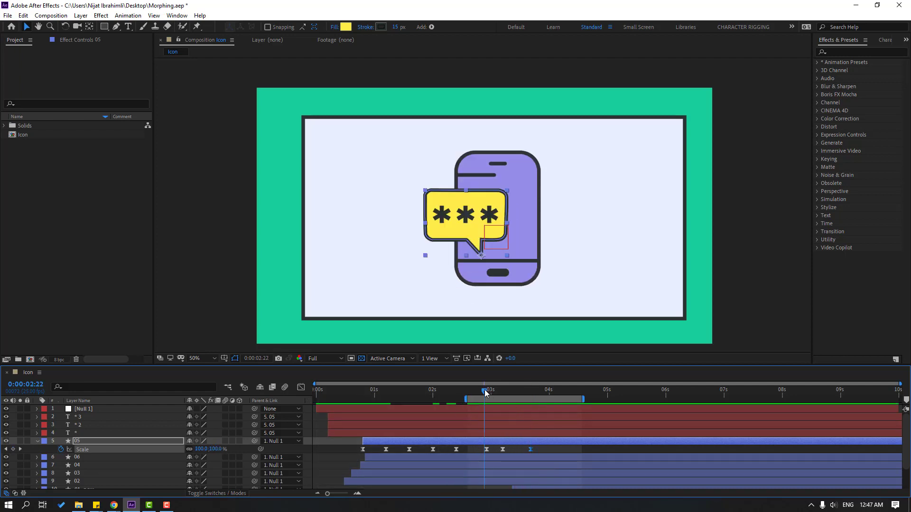
{"action": "left_click_drag", "start_coordinate": [541, 449], "coordinate": [500, 454]}
{"action": "left_click_drag", "start_coordinate": [503, 451], "coordinate": [519, 452]}
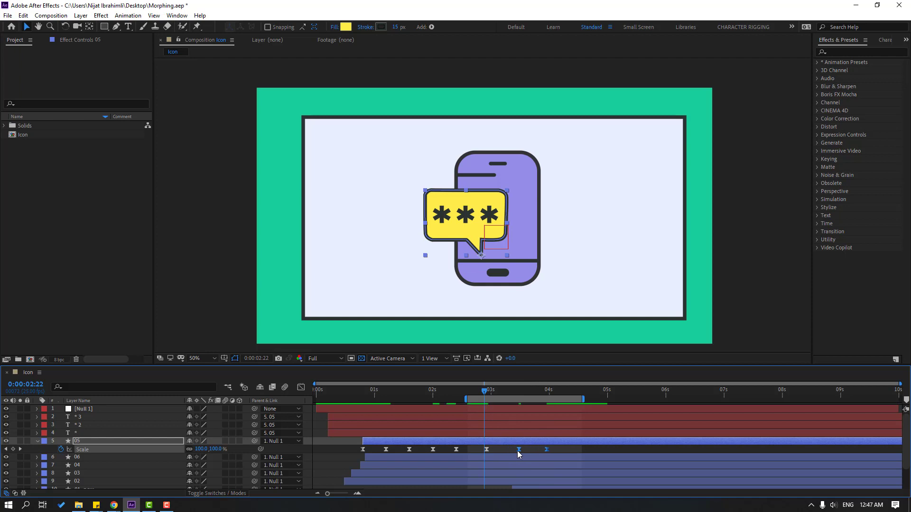
{"action": "key", "text": "space"}
{"action": "key", "text": "space"}
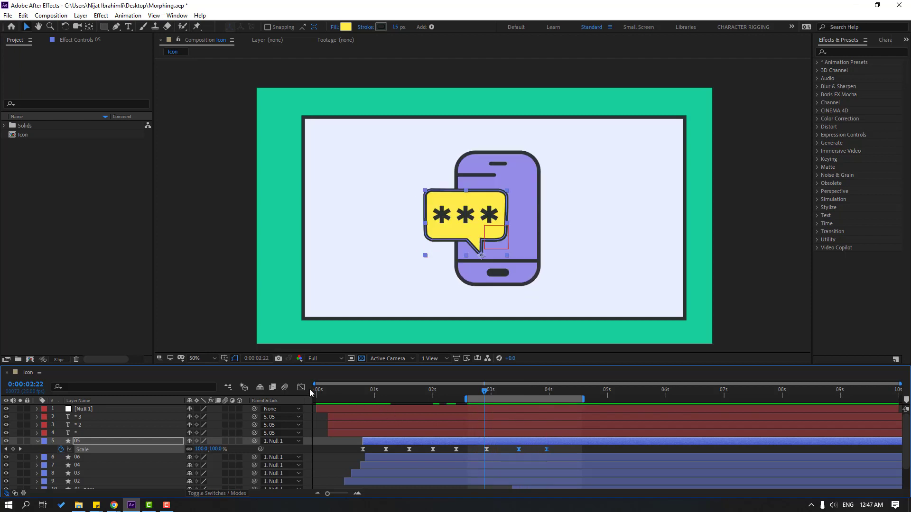
Step: Reshape the bubble Scale's speed curve into a sharp spike near 3 seconds
{"action": "left_click", "coordinate": [301, 388]}
{"action": "key", "text": "equal"}
{"action": "key", "text": "equal"}
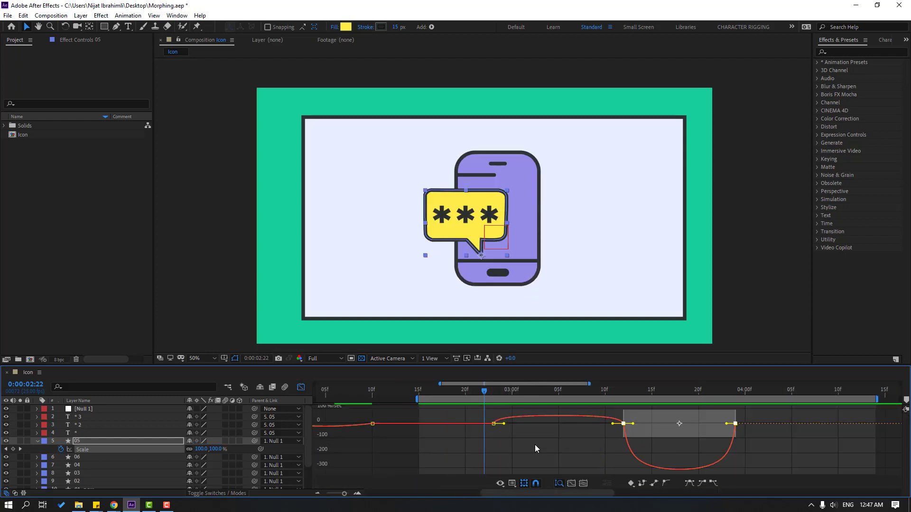
{"action": "key", "text": "minus"}
{"action": "left_click", "coordinate": [514, 423]}
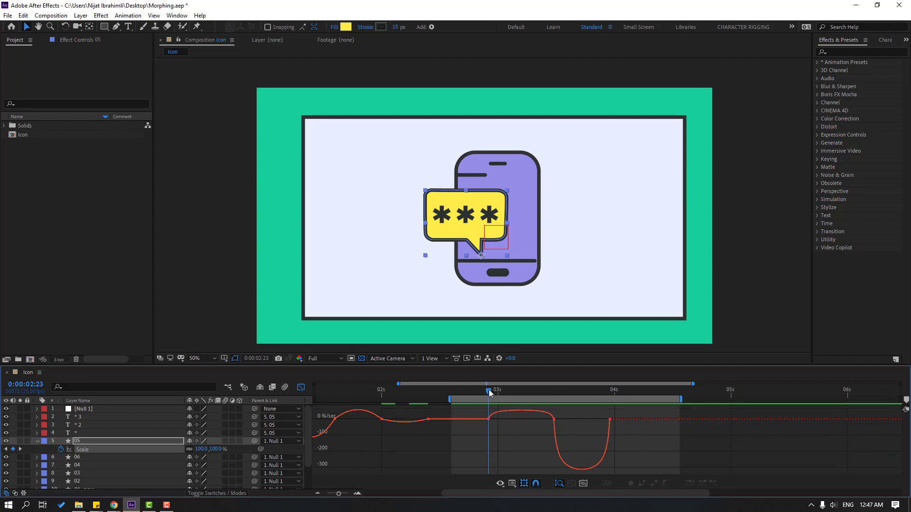
{"action": "left_click_drag", "start_coordinate": [490, 391], "coordinate": [506, 391]}
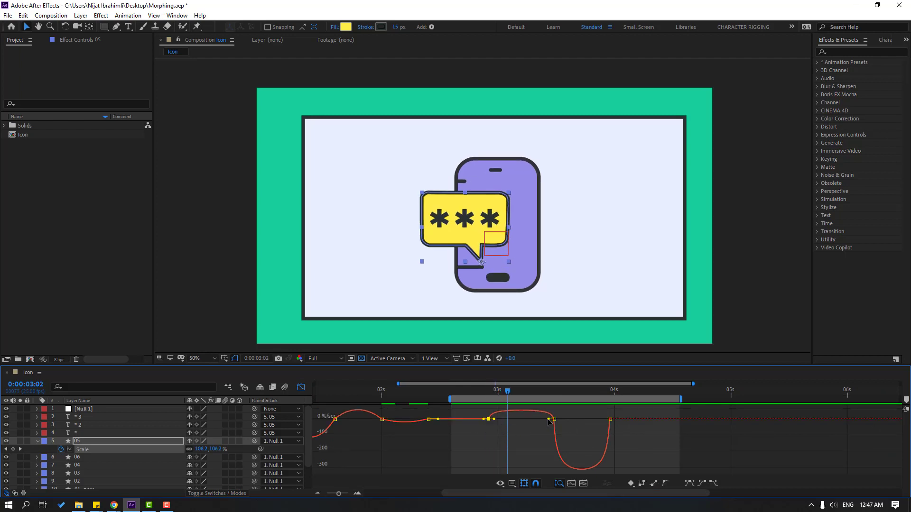
{"action": "left_click_drag", "start_coordinate": [549, 420], "coordinate": [525, 426]}
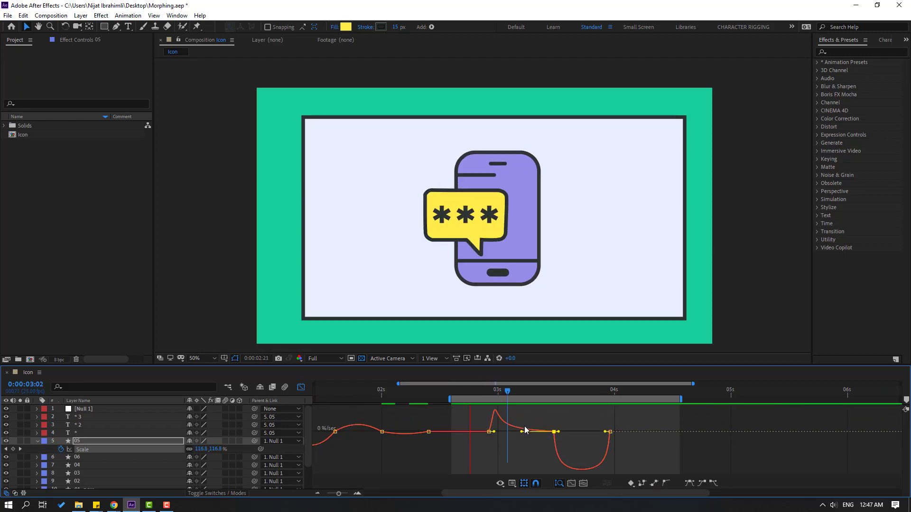
{"action": "key", "text": "space"}
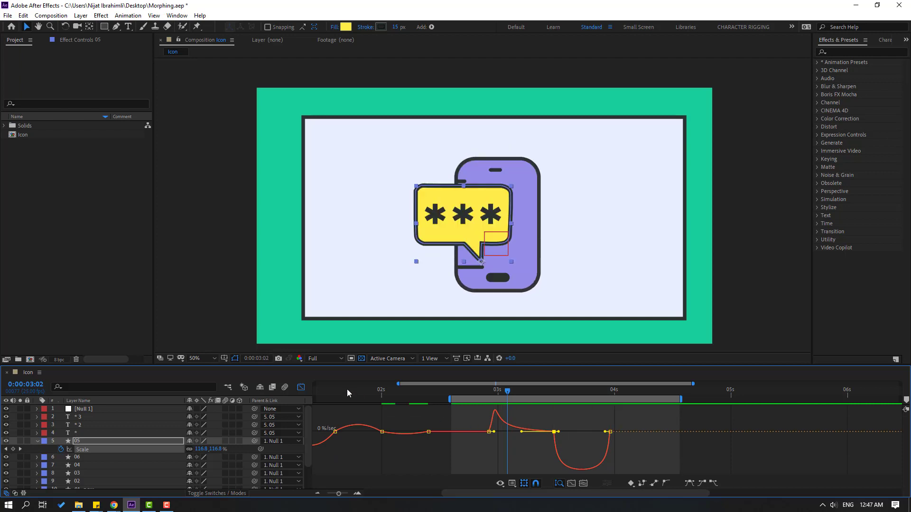
{"action": "left_click", "coordinate": [301, 387]}
{"action": "left_click_drag", "start_coordinate": [511, 393], "coordinate": [489, 395]}
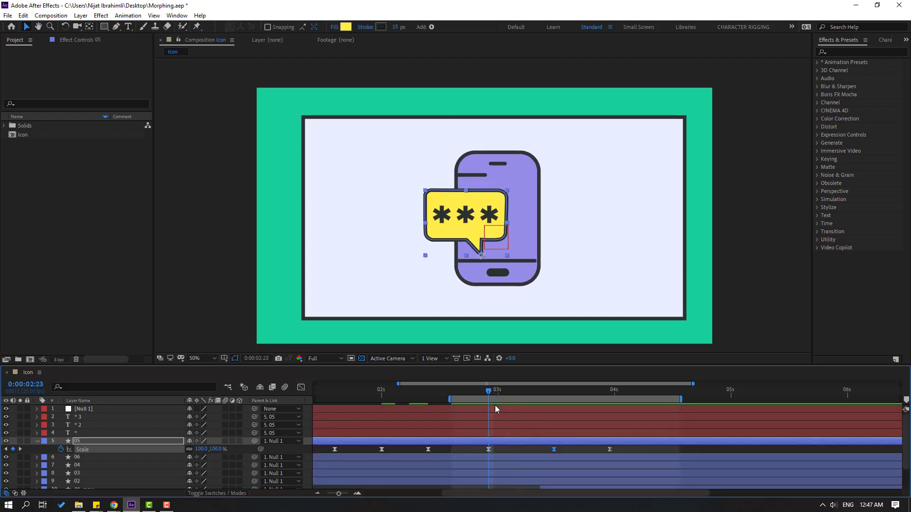
Step: Tilt the bubble to -17° Rotation at 0:00:03:12
{"action": "key", "text": "shift+r"}
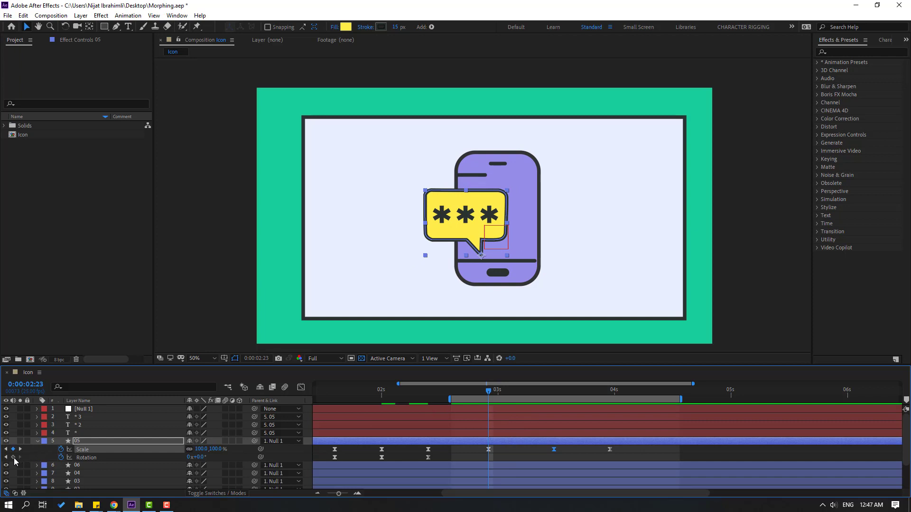
{"action": "left_click_drag", "start_coordinate": [492, 392], "coordinate": [553, 392]}
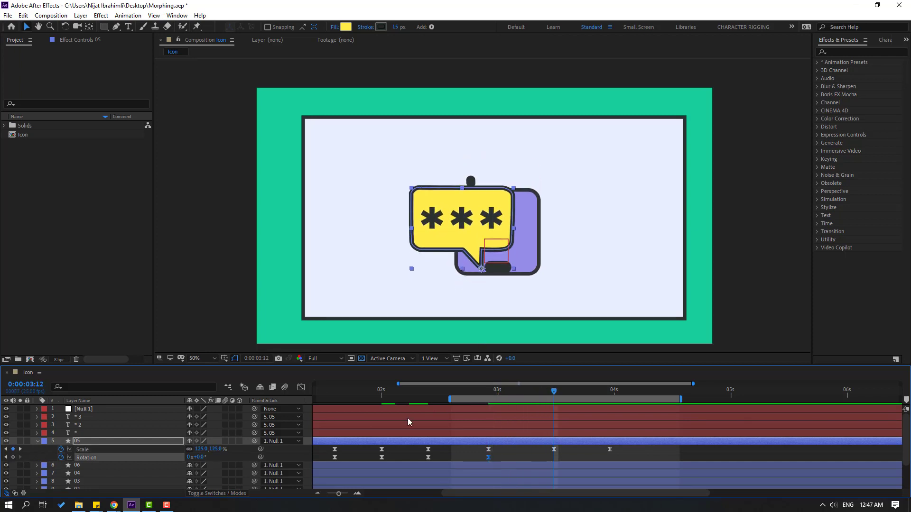
{"action": "left_click_drag", "start_coordinate": [196, 457], "coordinate": [191, 457]}
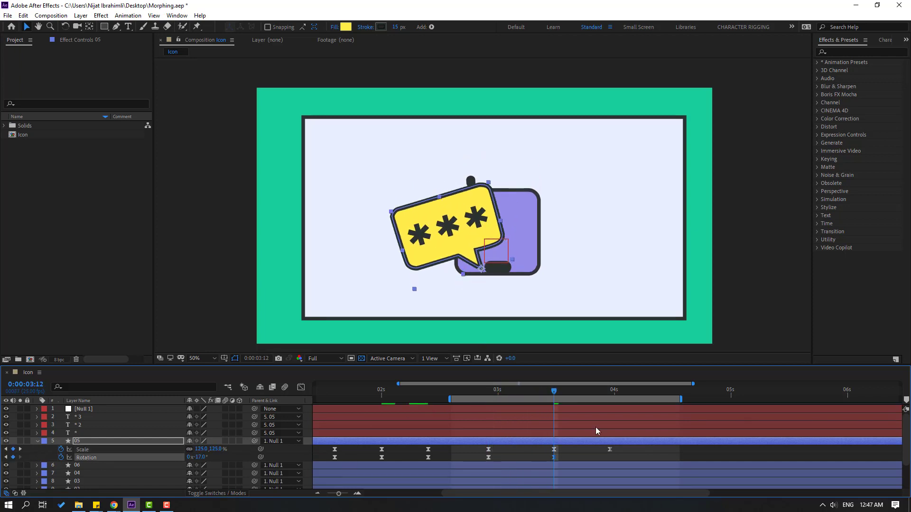
{"action": "left_click_drag", "start_coordinate": [545, 392], "coordinate": [596, 394]}
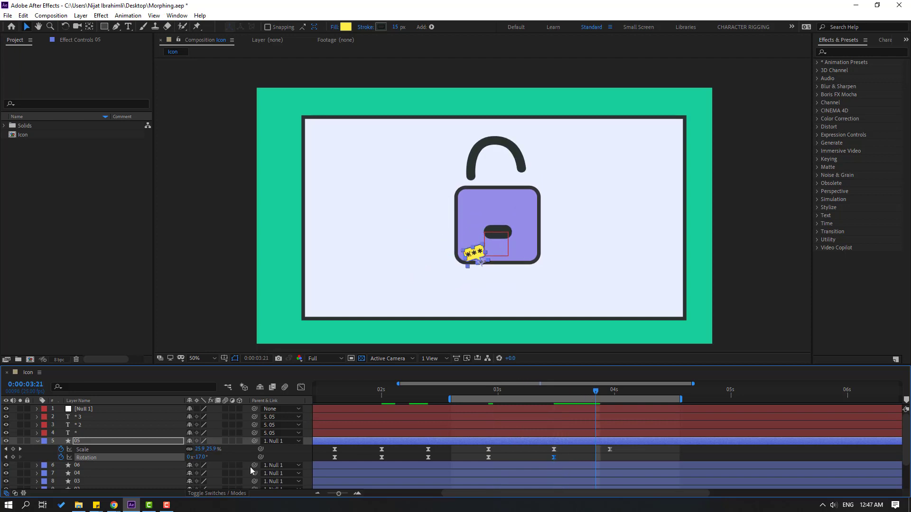
{"action": "left_click", "coordinate": [226, 457]}
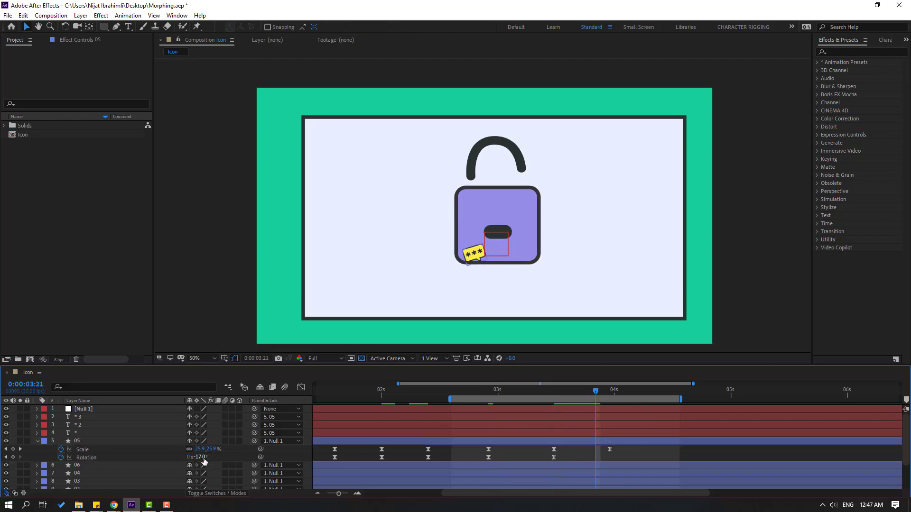
Step: Add a +25° Rotation keyframe near 3:21, nudge it slightly later, and preview
{"action": "left_click", "coordinate": [204, 457]}
{"action": "type", "text": "25"}
{"action": "key", "text": "Return"}
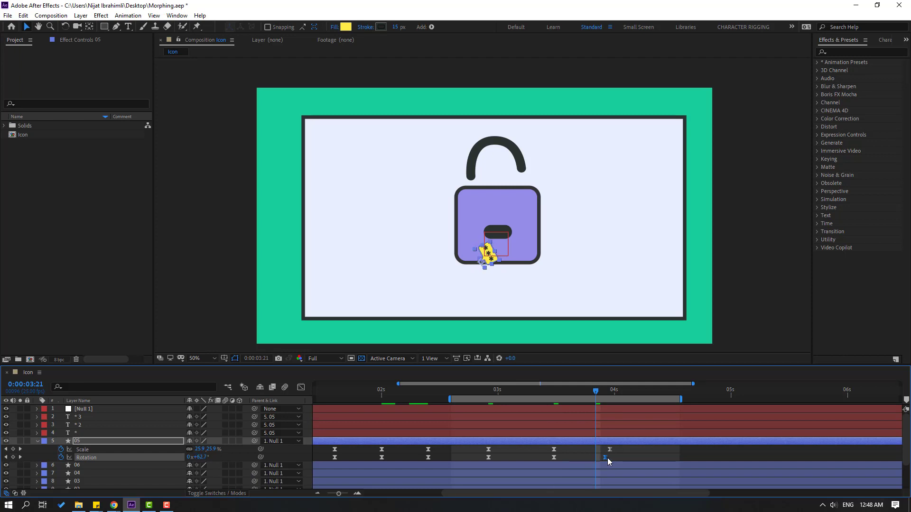
{"action": "left_click_drag", "start_coordinate": [609, 458], "coordinate": [613, 457]}
{"action": "key", "text": "space"}
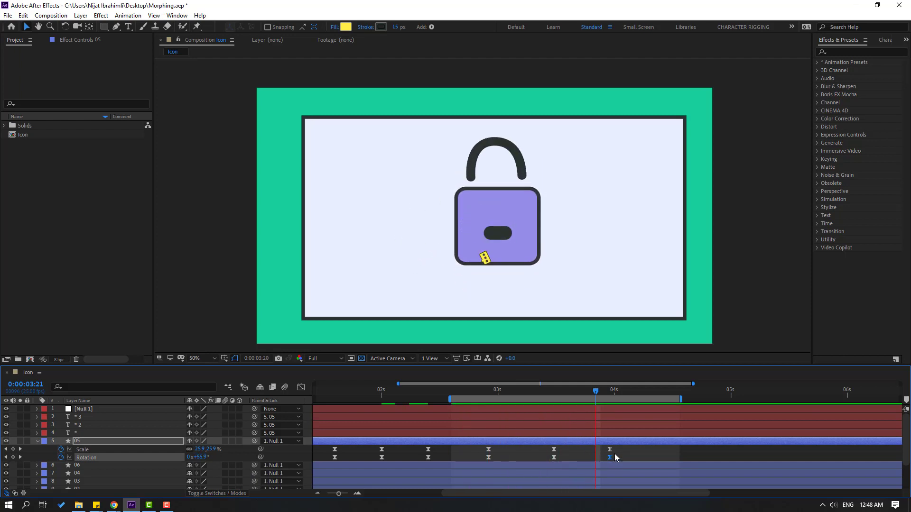
{"action": "key", "text": "space"}
Step: Shift the final Scale and Rotation keyframes earlier together and replay the morph
{"action": "scroll", "coordinate": [536, 412], "scroll_direction": "down", "scroll_amount": 5}
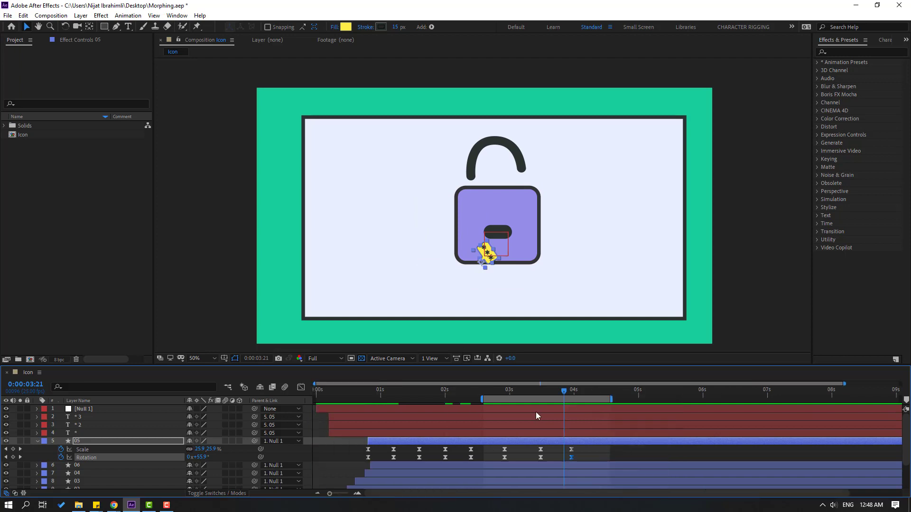
{"action": "left_click_drag", "start_coordinate": [439, 390], "coordinate": [478, 398]}
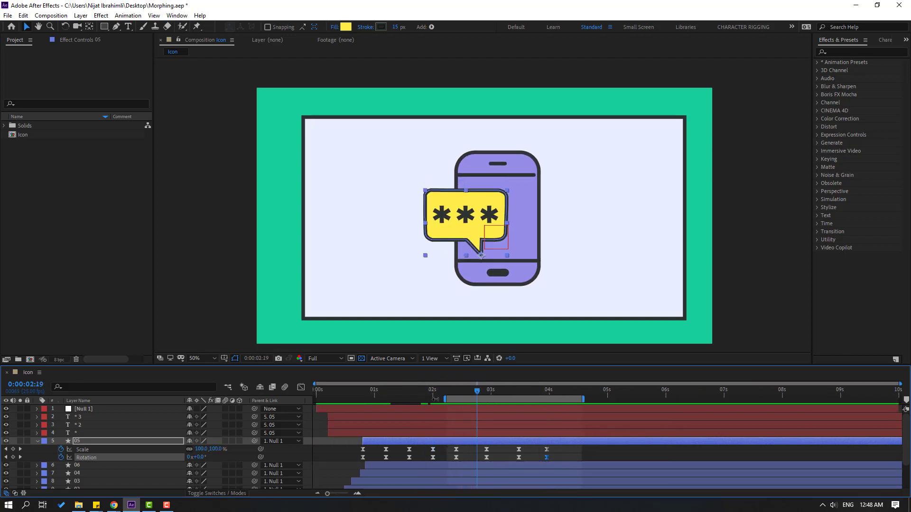
{"action": "left_click_drag", "start_coordinate": [554, 451], "coordinate": [479, 461]}
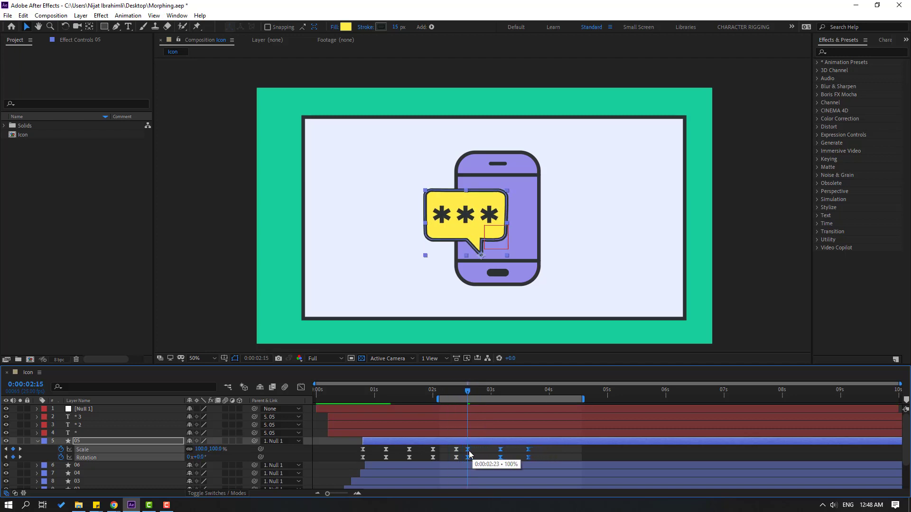
{"action": "key", "text": "space"}
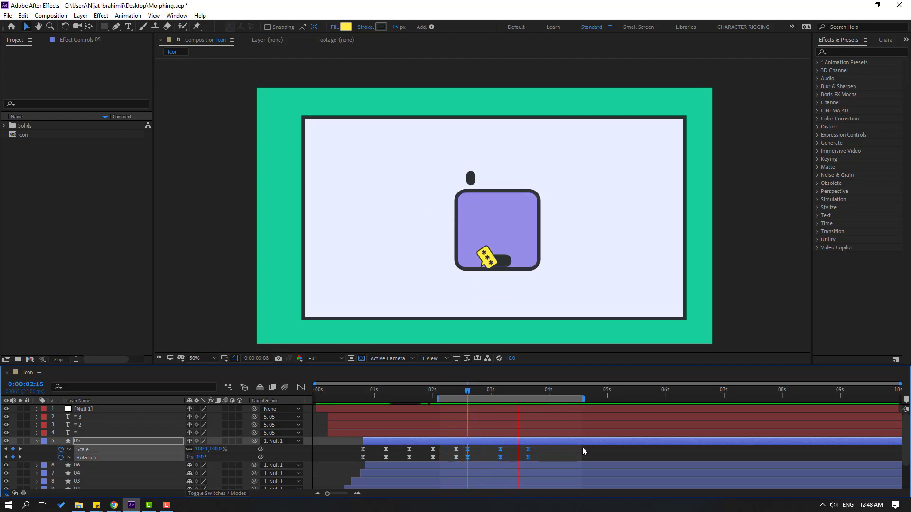
{"action": "key", "text": "space"}
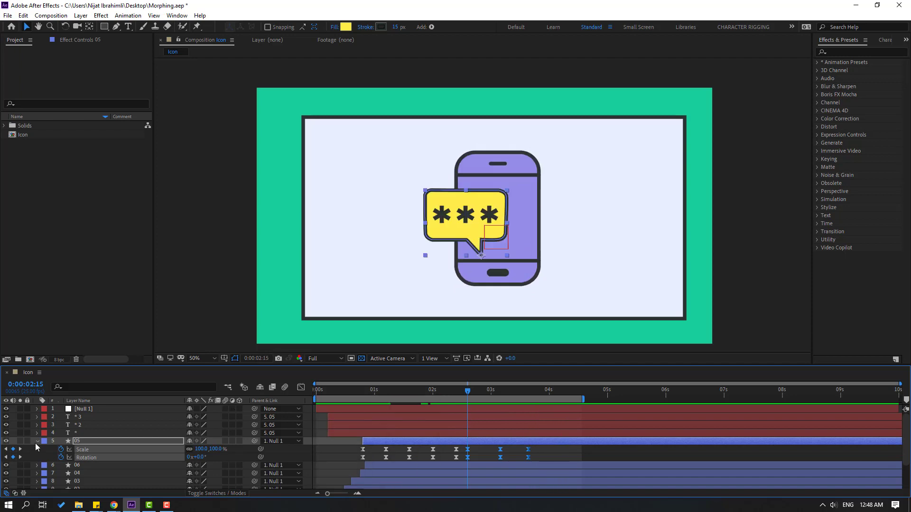
{"action": "left_click", "coordinate": [37, 442]}
{"action": "key", "text": "space"}
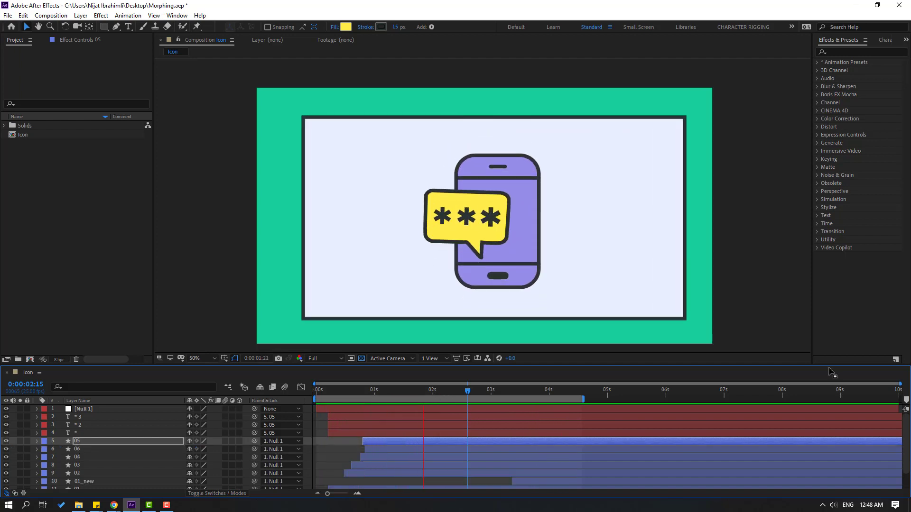